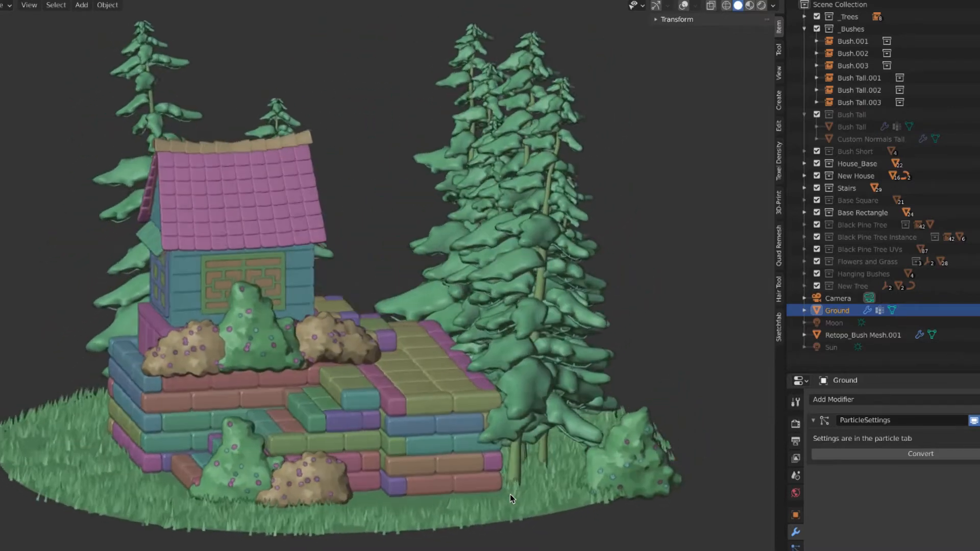
Step: Examine the stylised house diorama up close and view the painted house model from both sides
scroll(427, 459, up, 3)
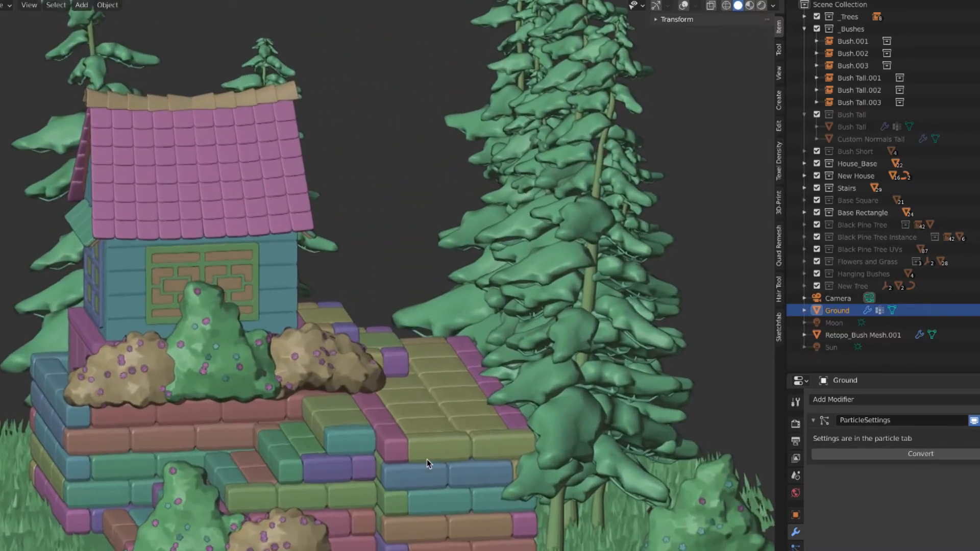
scroll(426, 460, up, 5)
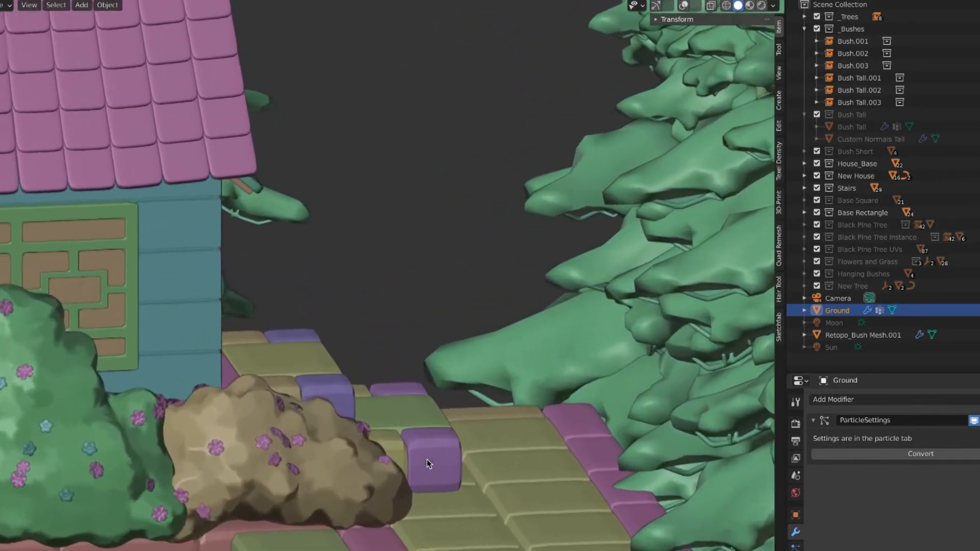
scroll(427, 463, up, 4)
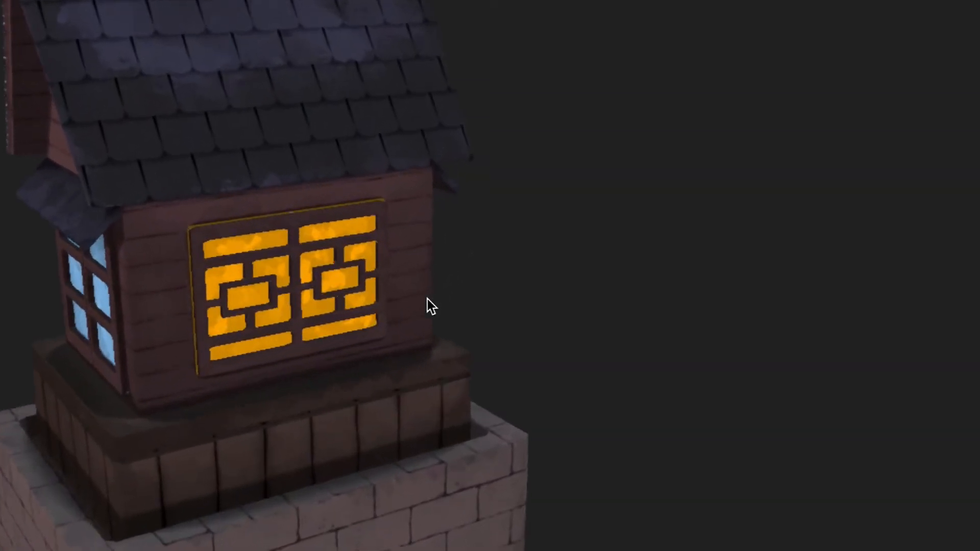
drag(45, 340, 693, 282)
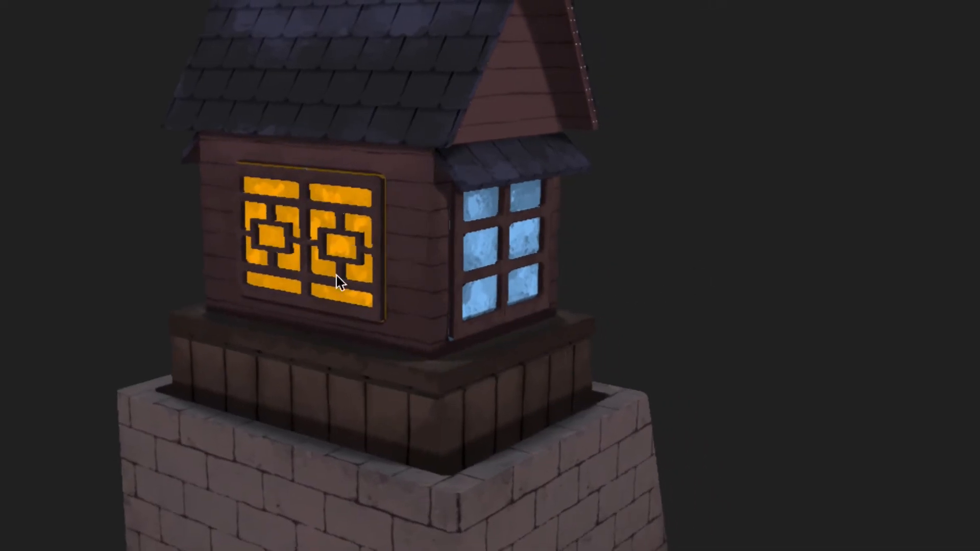
alt+drag(111, 247, 169, 254)
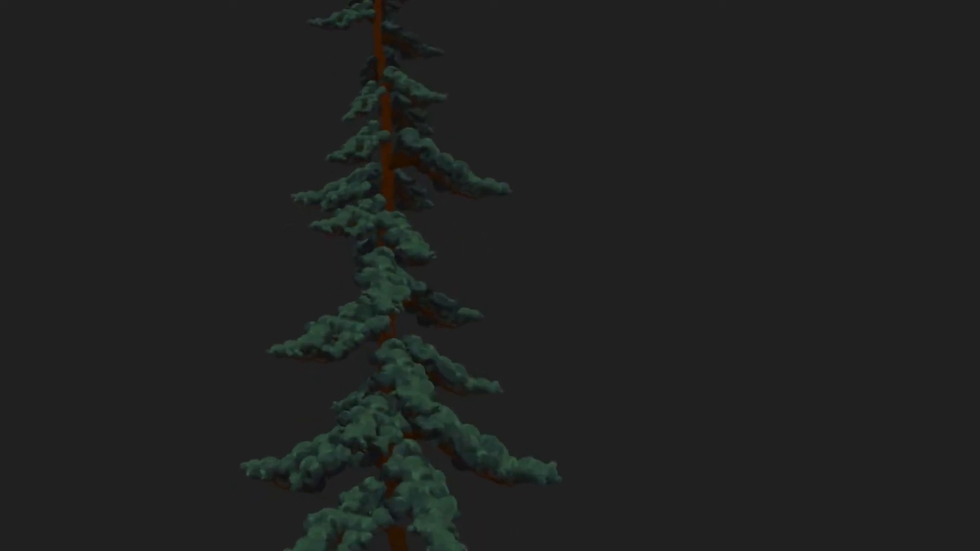
Step: Examine the painted pine tree's foliage clumps and branches up close along the whole trunk
scroll(459, 546, up, 5)
alt+drag(654, 543, 289, 535)
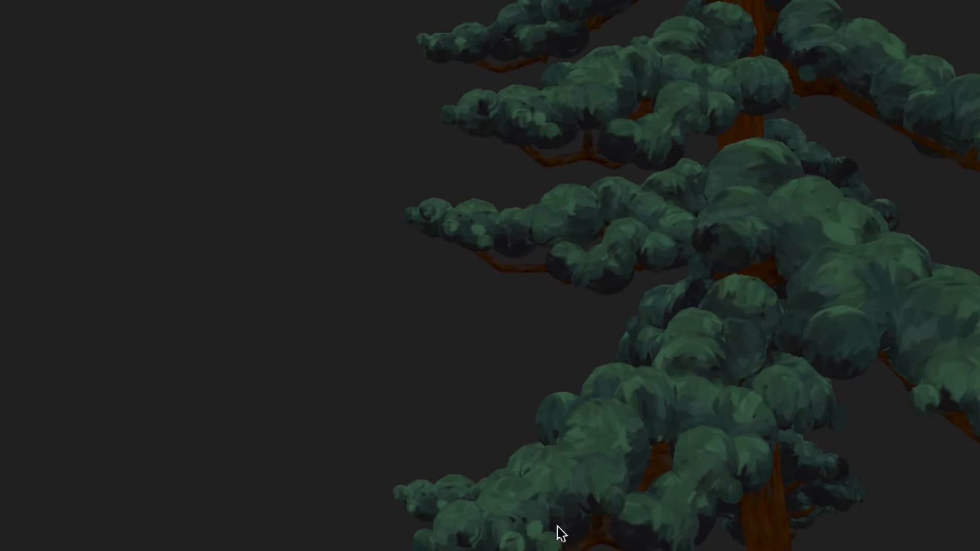
alt+drag(558, 527, 563, 493)
alt+drag(473, 496, 428, 498)
alt+middle_drag(628, 473, 289, 505)
alt+middle_drag(544, 497, 459, 540)
alt+middle_drag(639, 424, 625, 548)
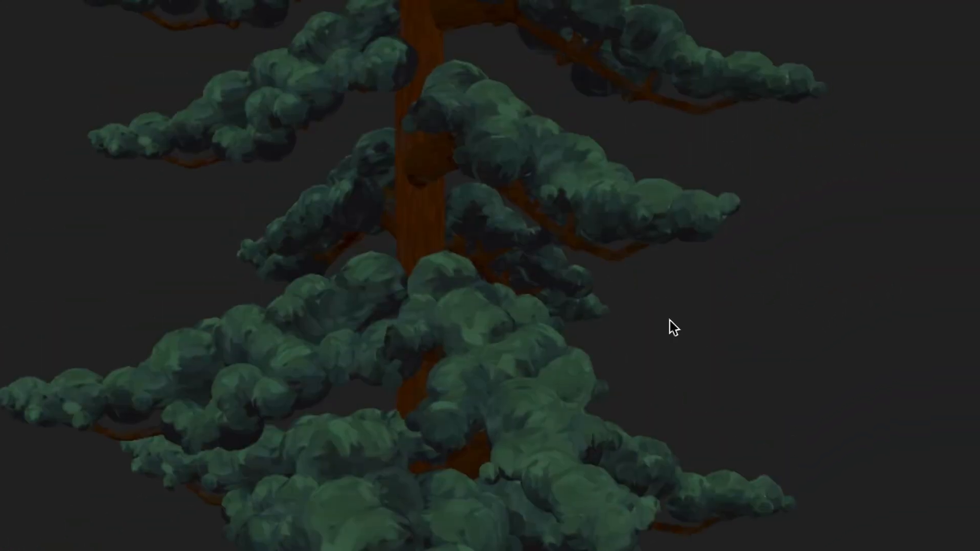
alt+middle_drag(670, 327, 662, 503)
alt+middle_drag(654, 308, 672, 462)
alt+drag(740, 352, 491, 301)
alt+middle_drag(673, 250, 596, 385)
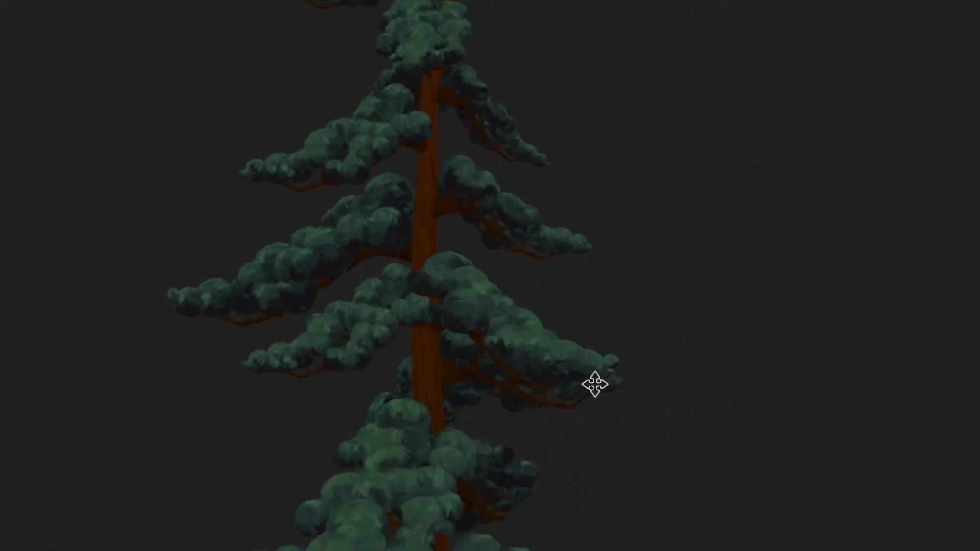
alt+middle_drag(644, 203, 643, 365)
alt+middle_drag(665, 236, 661, 322)
alt+drag(661, 322, 85, 209)
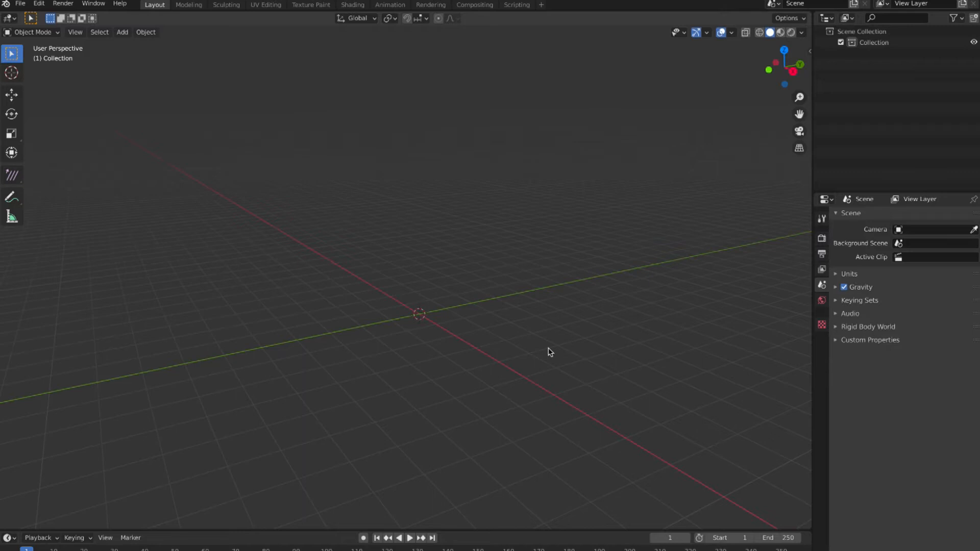
Step: Add a metaball Ball at the origin and scale it down to about 0.547
key(shift+a)
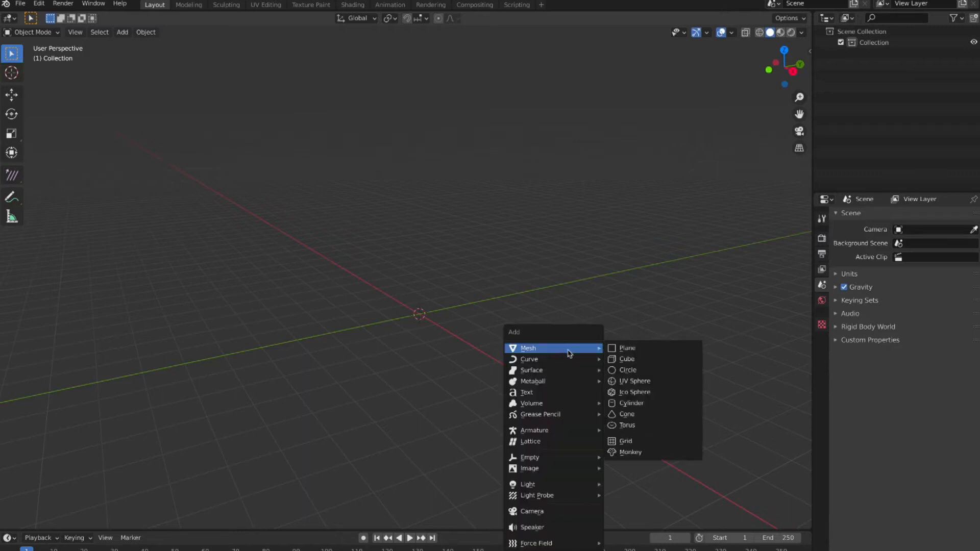
mouse_move(575, 383)
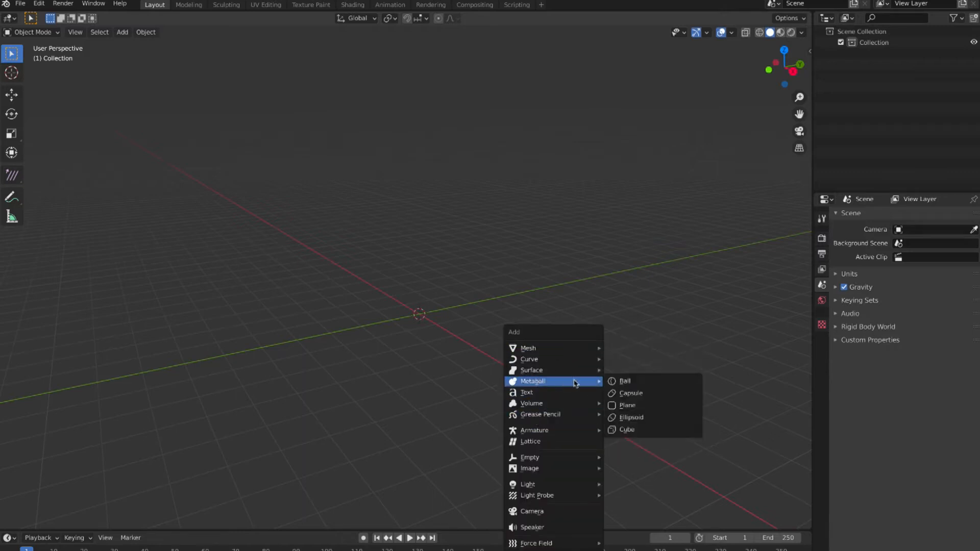
click(647, 383)
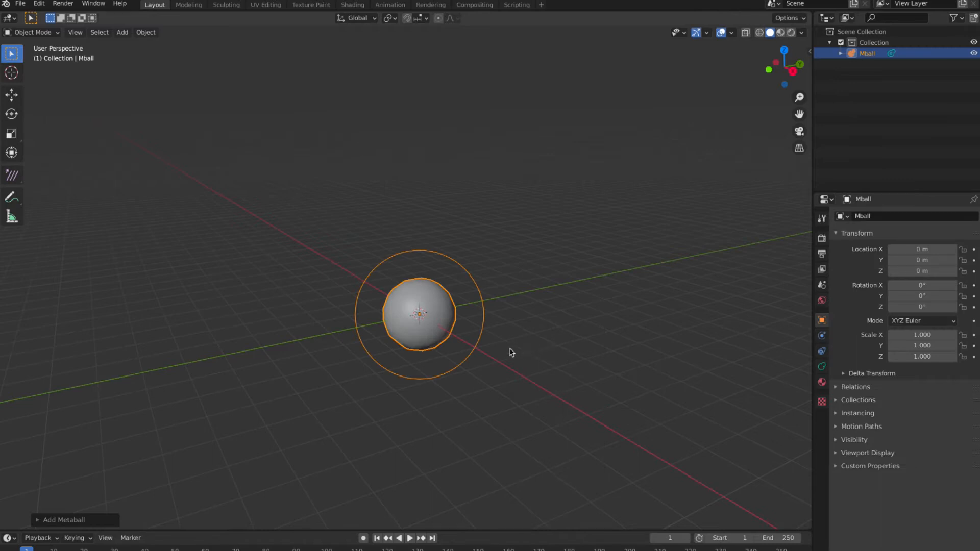
scroll(511, 352, up, 4)
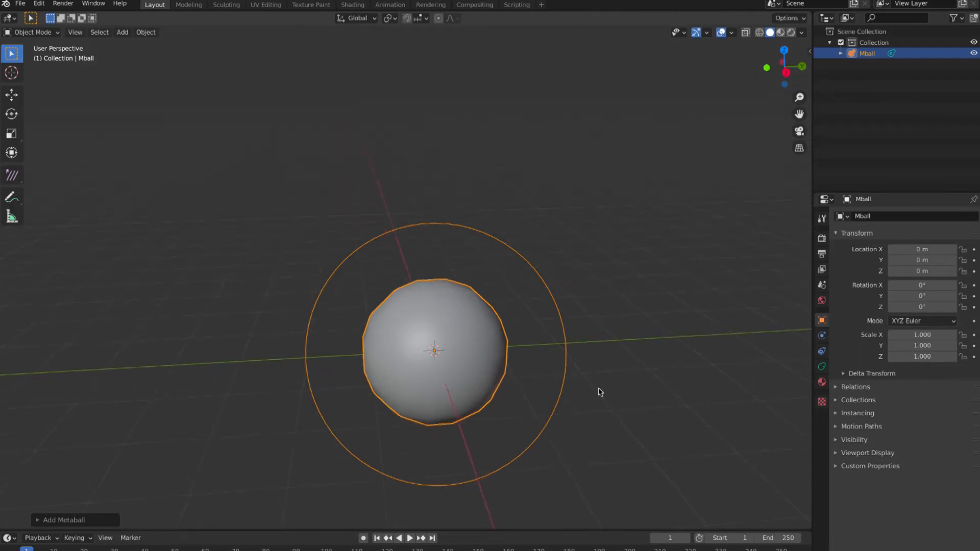
key(s)
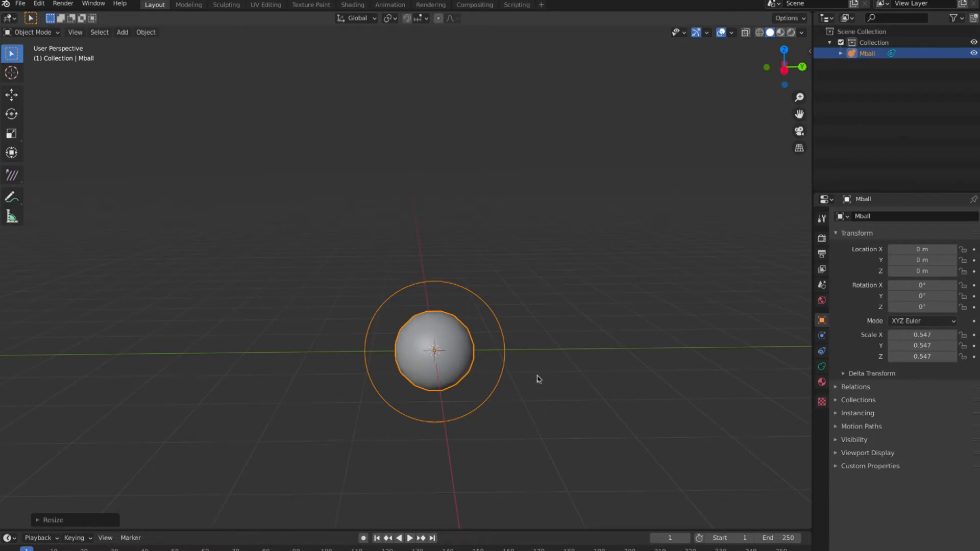
Step: Duplicate the ball about 1 m toward negative Y and scale the copy down to about 0.381
key(shift+d)
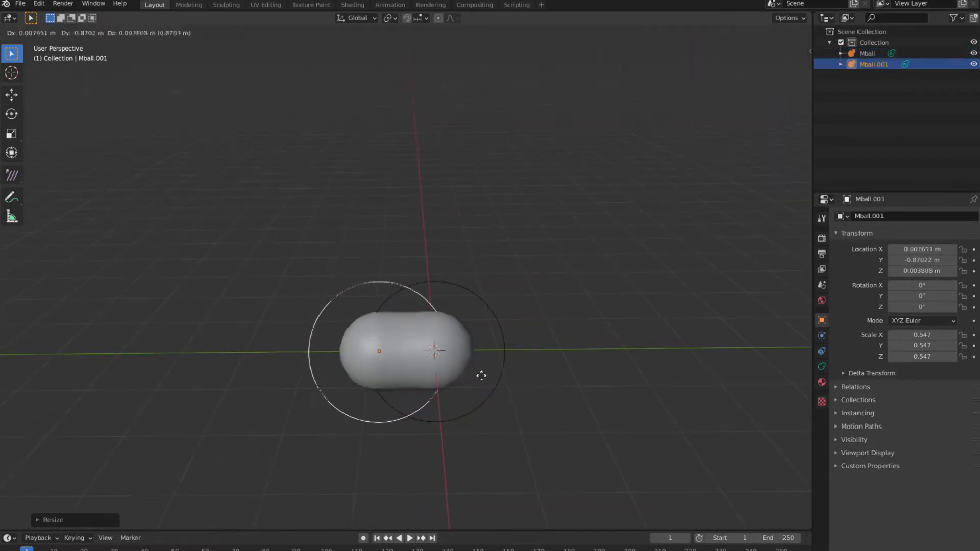
middle_drag(485, 381, 490, 379)
middle_drag(454, 351, 417, 327)
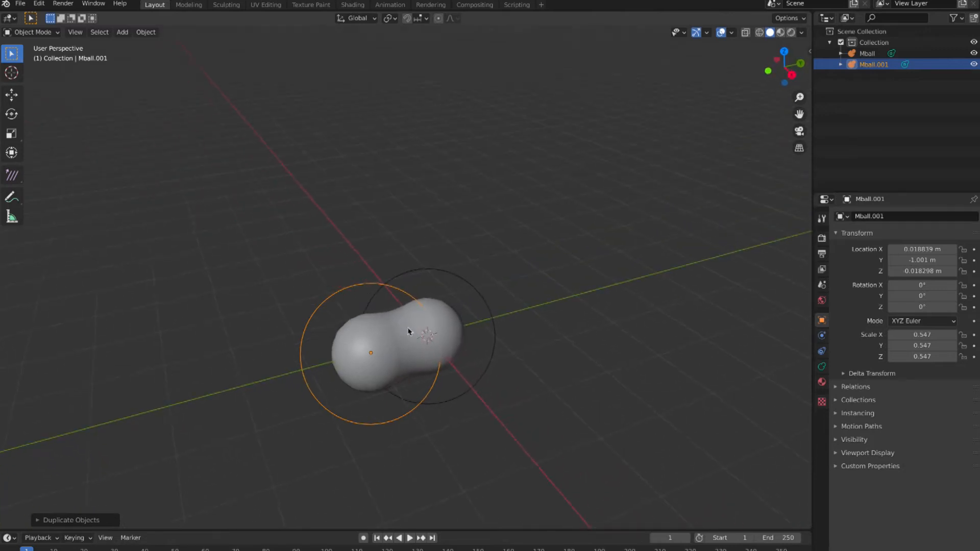
key(s)
click(439, 367)
middle_drag(439, 367, 470, 379)
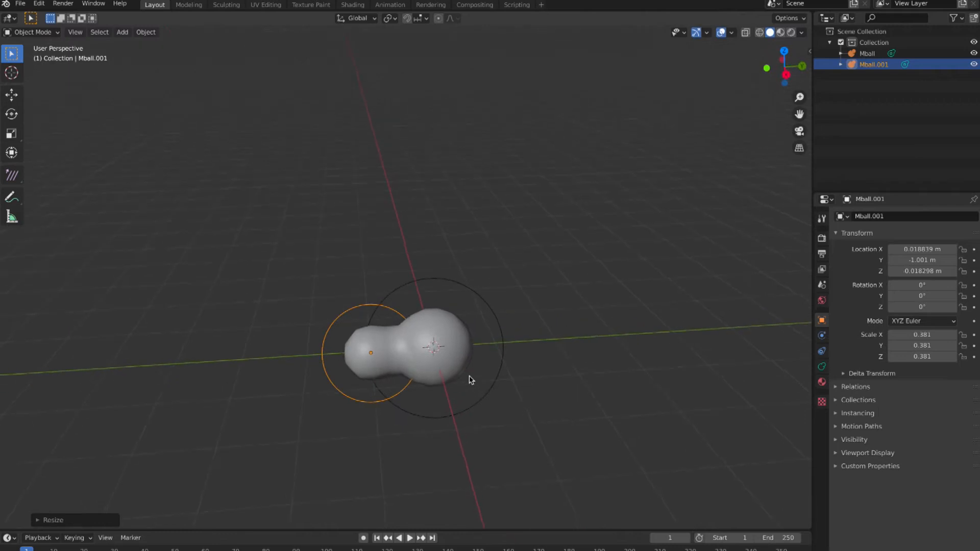
scroll(470, 379, up, 1)
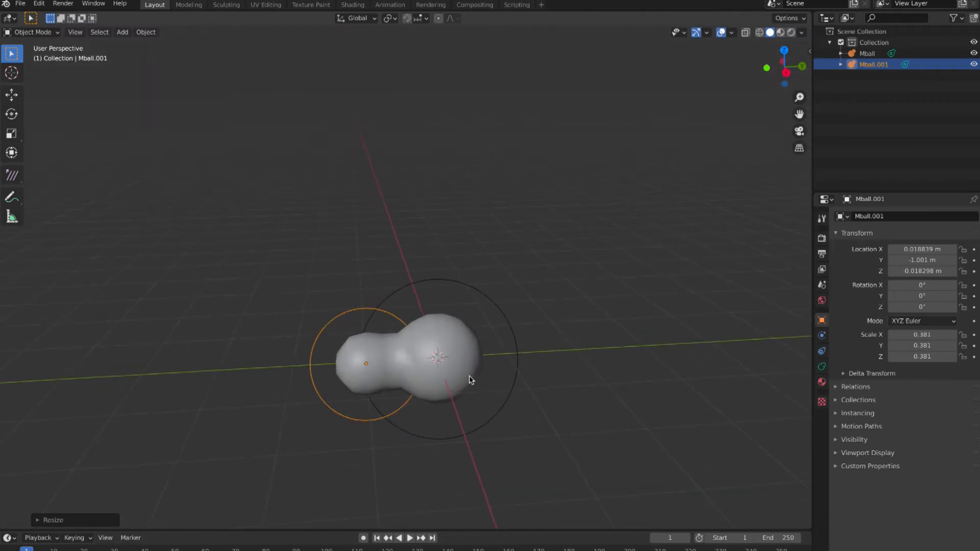
Step: Duplicate the smaller ball, raise the copy above it, and adjust its position on the cluster
key(shift+d)
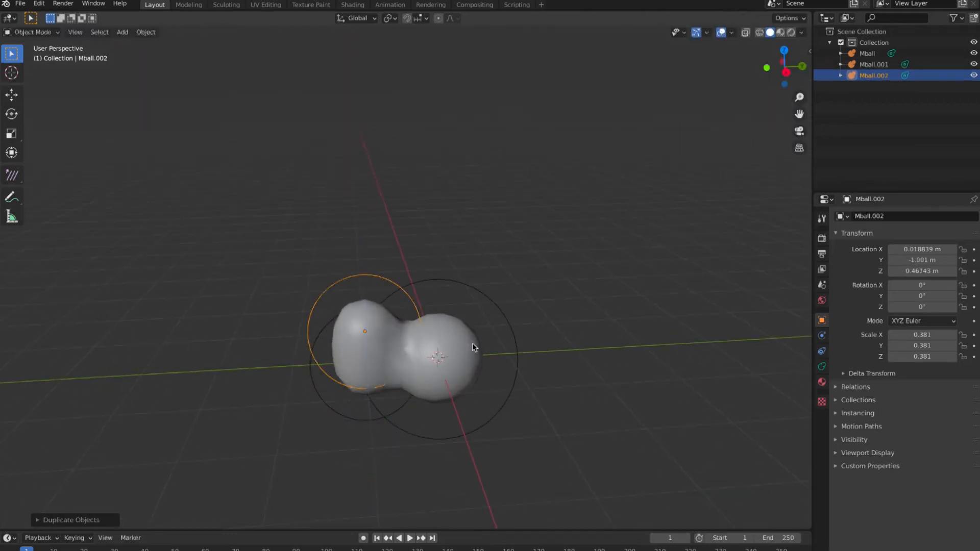
key(g)
click(503, 352)
Step: Duplicate the raised ball toward positive Y, scale the copy up to about 0.511, and adjust its position
key(shift+d)
click(604, 356)
key(s)
click(638, 364)
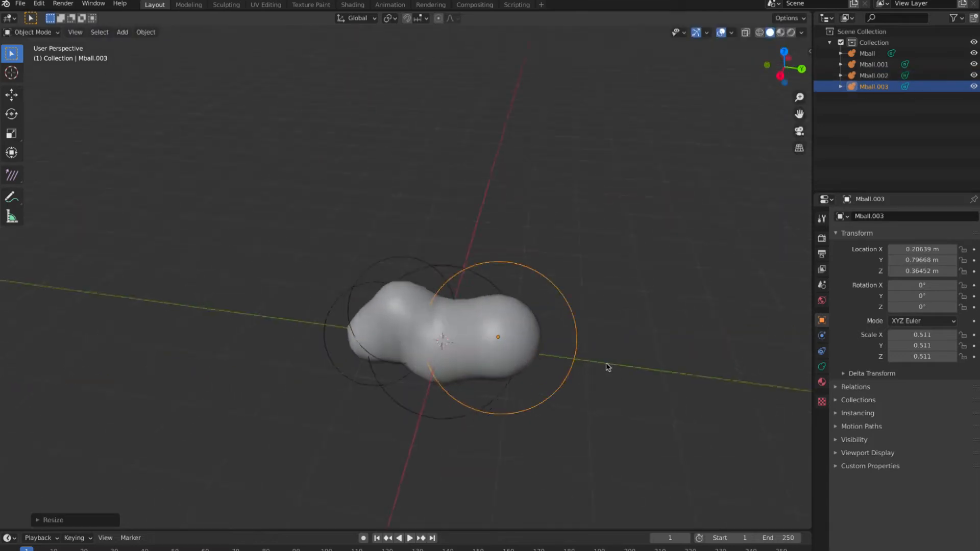
key(g)
click(563, 363)
mouse_move(563, 363)
middle_down()
mouse_move(587, 399)
mouse_move(559, 376)
middle_up()
Step: Duplicate the enlarged ball, scale the copy down to about 0.387, and shift it along X
key(shift+d)
click(558, 380)
key(s)
click(561, 369)
key(g)
key(x)
click(606, 399)
middle_drag(649, 398, 601, 396)
Step: Add two more copies of the small ball, one offset along X and the other along Y
key(shift+d)
key(x)
click(549, 286)
key(shift+d)
key(y)
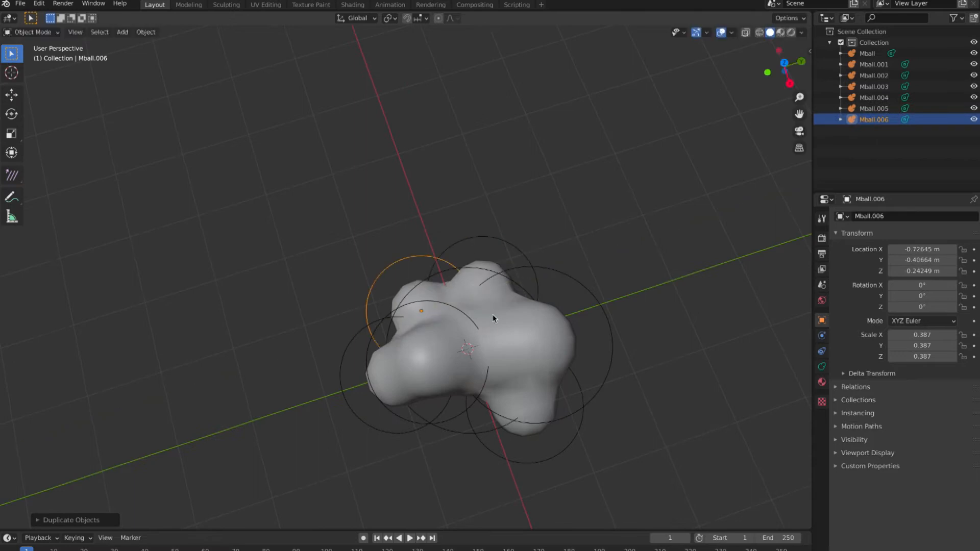
click(523, 406)
Step: Duplicate the last ball along X to the opposite side of the cluster, at about X 0.7 m
key(shift+d)
key(y)
key(x)
click(523, 410)
middle_drag(523, 410, 422, 326)
middle_drag(531, 344, 514, 323)
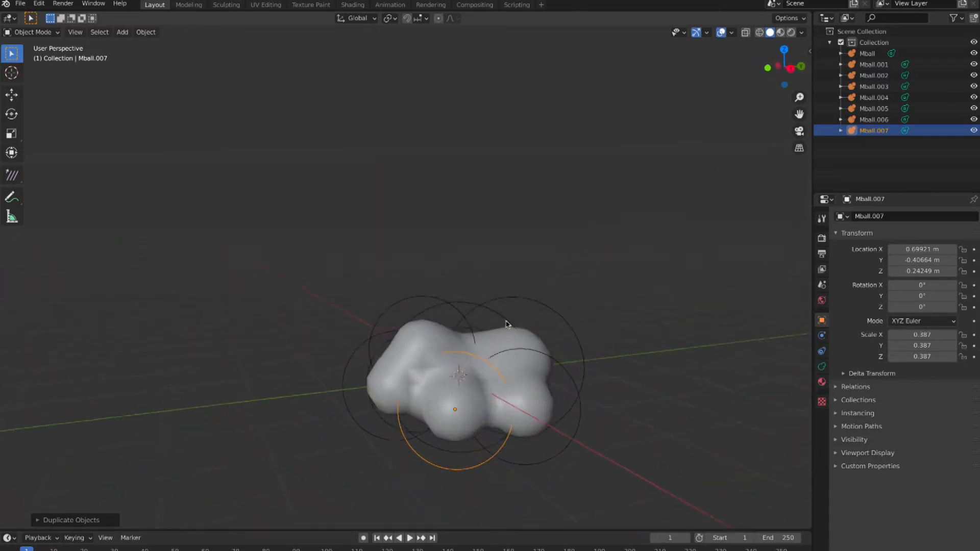
Step: Set the metaball's viewport resolution to 0.1 m to smooth the cluster
click(822, 367)
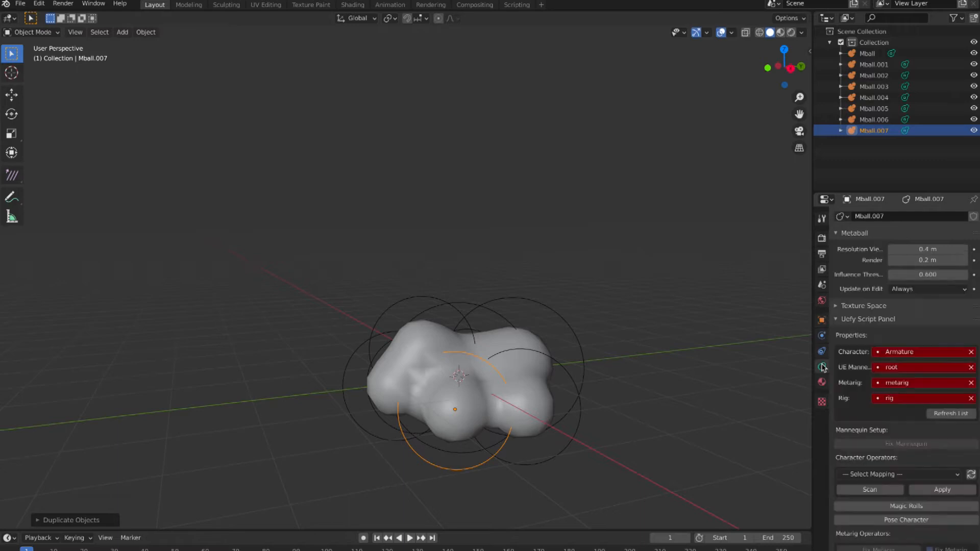
click(838, 320)
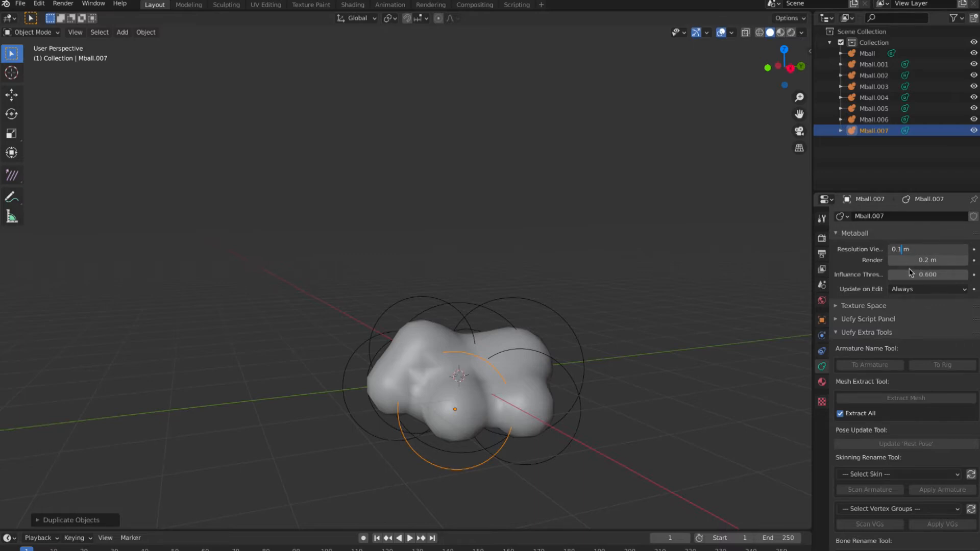
middle_drag(596, 403, 485, 397)
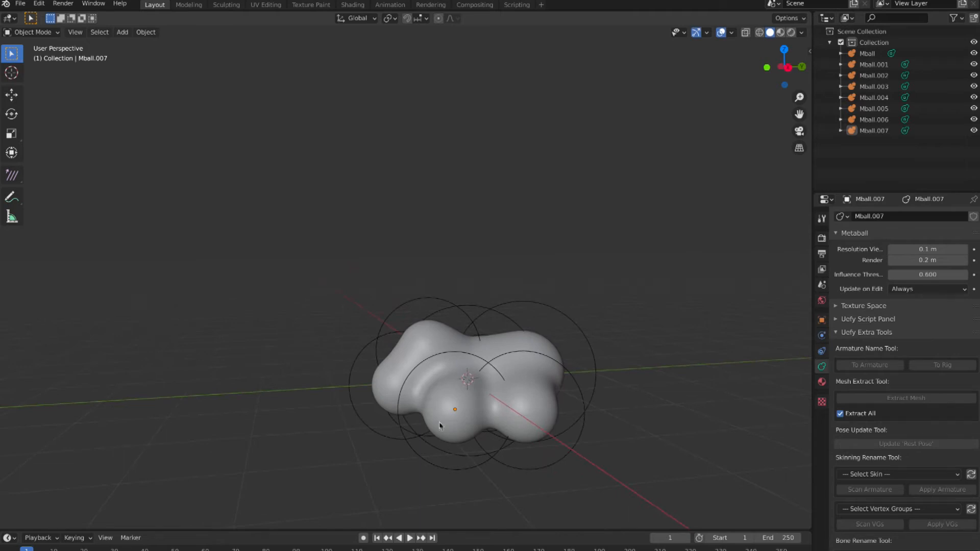
middle_drag(531, 381, 529, 381)
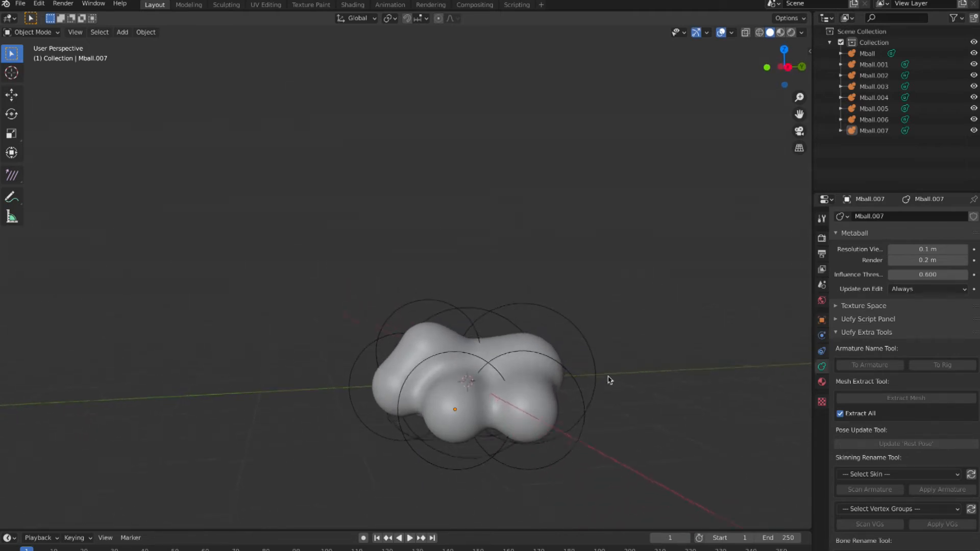
Step: Move the upper ball above the small end along Y toward the centre and scale it up about 1.43 times
scroll(544, 374, up, 3)
middle_drag(545, 372, 455, 337)
click(454, 337)
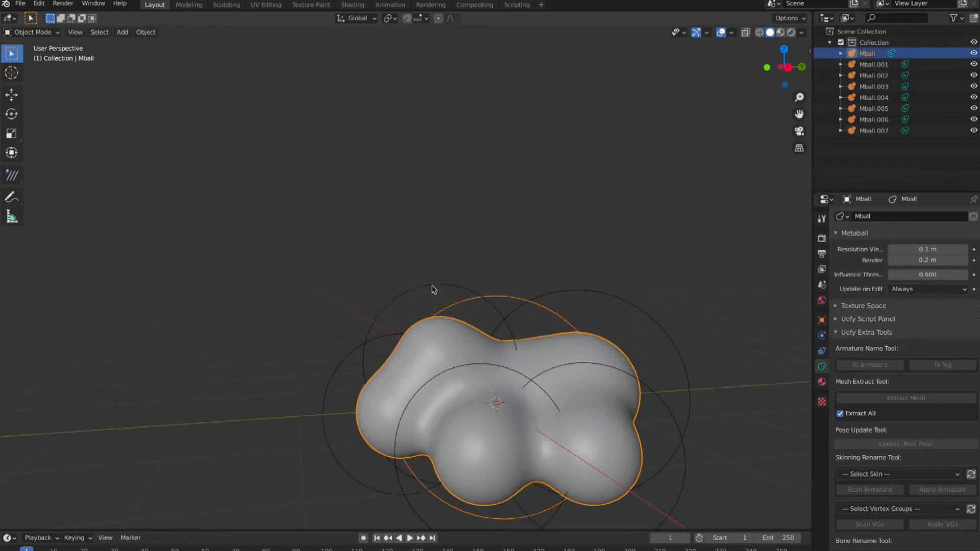
click(432, 289)
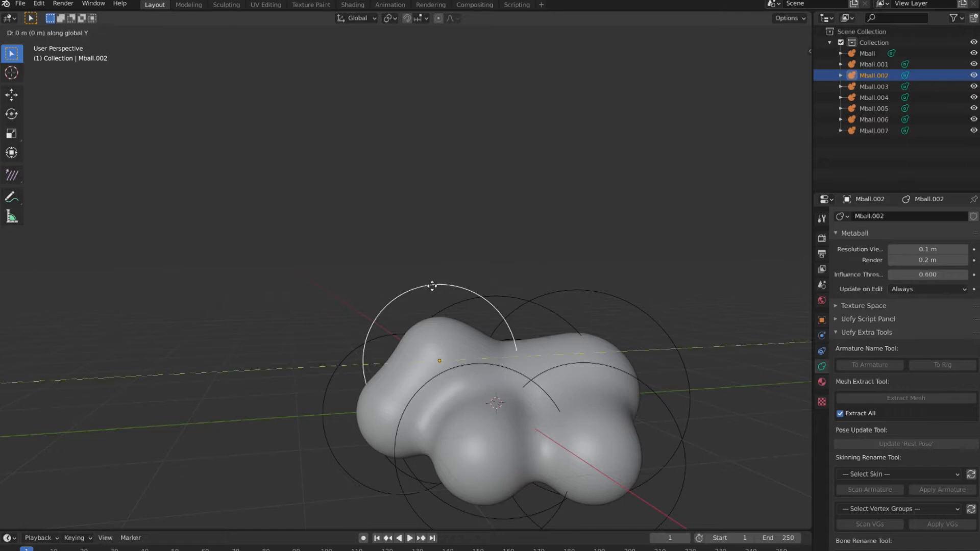
click(474, 288)
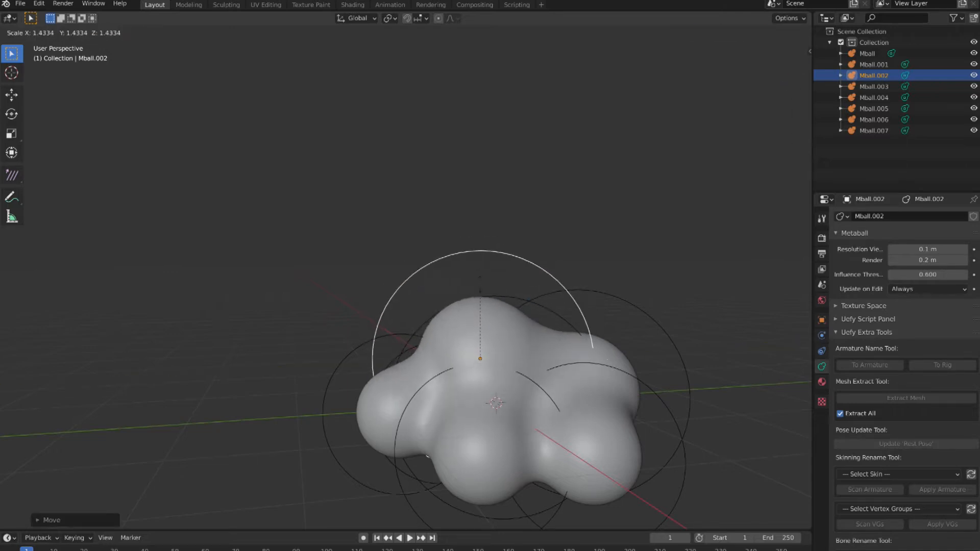
middle_drag(481, 288, 474, 286)
Step: Duplicate the enlarged top ball, scale the copy down, and reposition it on the side of the cluster
key(shift+d)
click(307, 291)
key(s)
click(326, 340)
middle_drag(326, 343, 324, 336)
key(g)
click(465, 347)
Step: Add two more copies of the small ball on the cluster's surface, adjusting the last one's position along Y
key(shift+d)
click(520, 361)
middle_drag(521, 362, 520, 362)
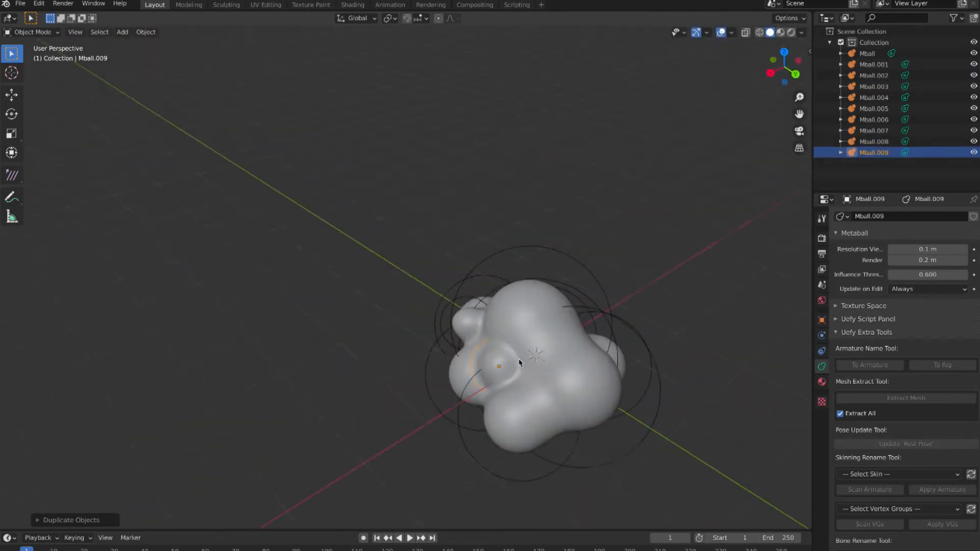
key(shift+d)
click(586, 433)
key(g)
click(604, 407)
middle_drag(586, 433, 632, 401)
key(g)
key(y)
click(606, 412)
Step: Duplicate the small ball twice around the cluster and shift the last copy along X
key(shift+d)
click(633, 400)
key(shift+d)
click(679, 364)
middle_drag(678, 364, 527, 343)
key(g)
key(x)
Step: Place two further small ball copies on the cluster and shift the last one along Y
key(shift+d)
click(694, 361)
key(shift+d)
click(620, 368)
key(g)
key(y)
click(678, 377)
Step: Scatter more small ball copies over the cluster, offsetting the first one along Y
key(shift+d)
key(y)
click(632, 356)
key(shift+d)
key(shift+d)
click(487, 354)
key(shift+d)
click(466, 396)
Step: Move the most recently placed small ball along X
middle_drag(466, 397, 519, 396)
key(g)
key(x)
click(582, 401)
middle_drag(582, 401, 474, 396)
Step: Duplicate another small ball onto the end of the cluster and adjust its position along Y
drag(476, 394, 466, 381)
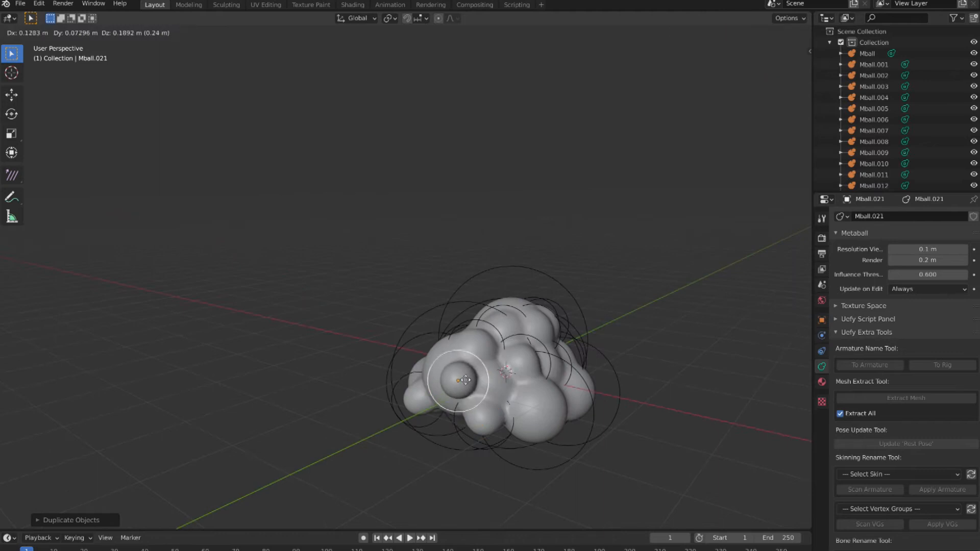
click(464, 378)
middle_drag(464, 378, 491, 255)
key(g)
key(y)
click(475, 376)
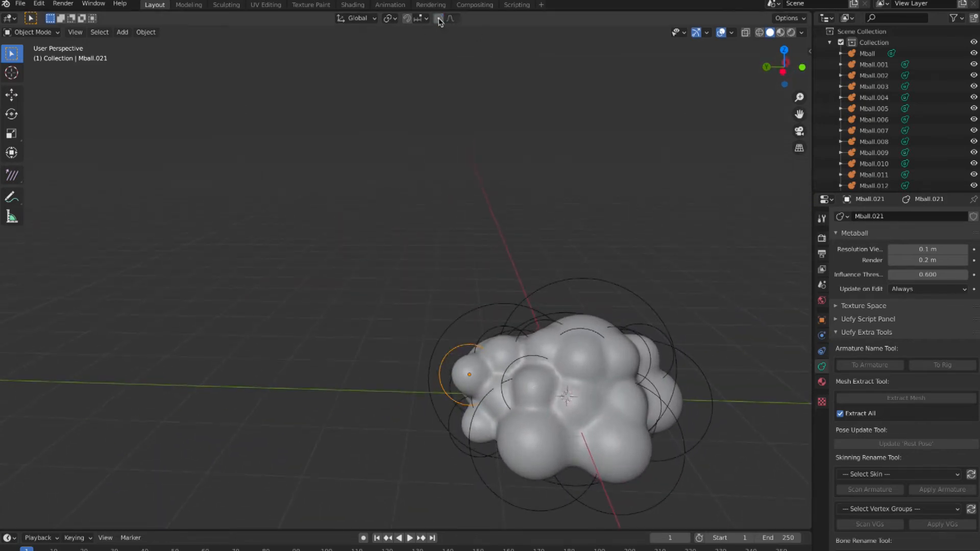
Step: Move the small ball at the cluster's end using smooth proportional editing, adjusting the influence size so neighbouring balls follow
middle_drag(517, 350, 467, 359)
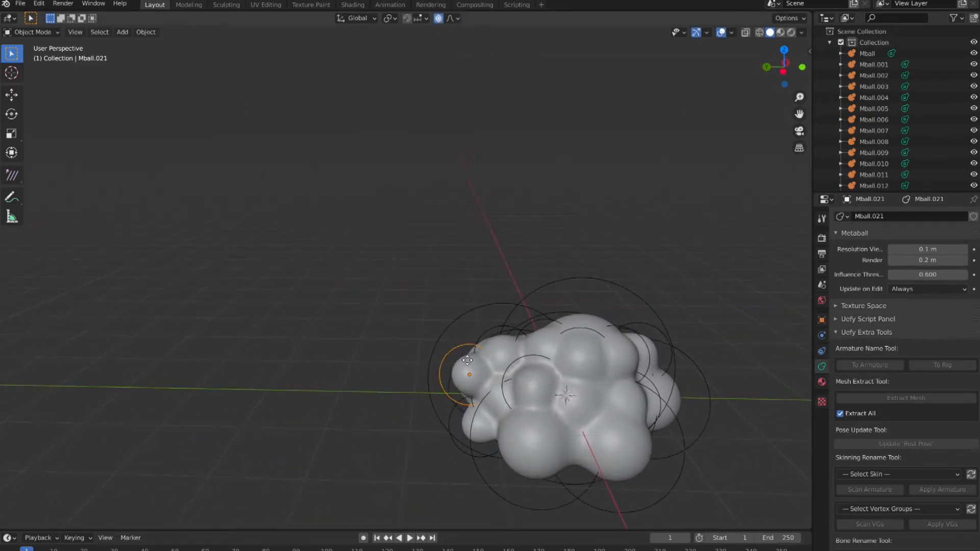
key(g)
scroll(462, 358, down, 5)
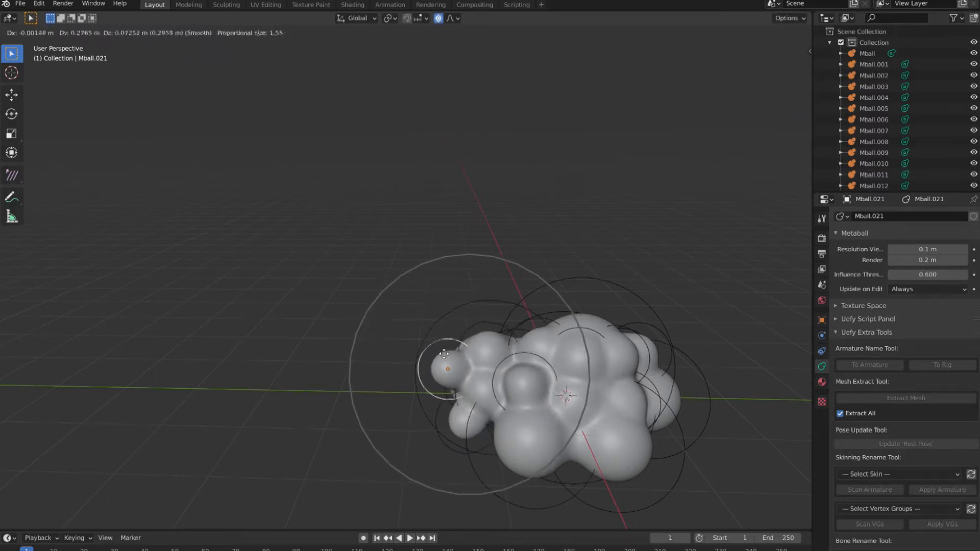
scroll(452, 357, down, 3)
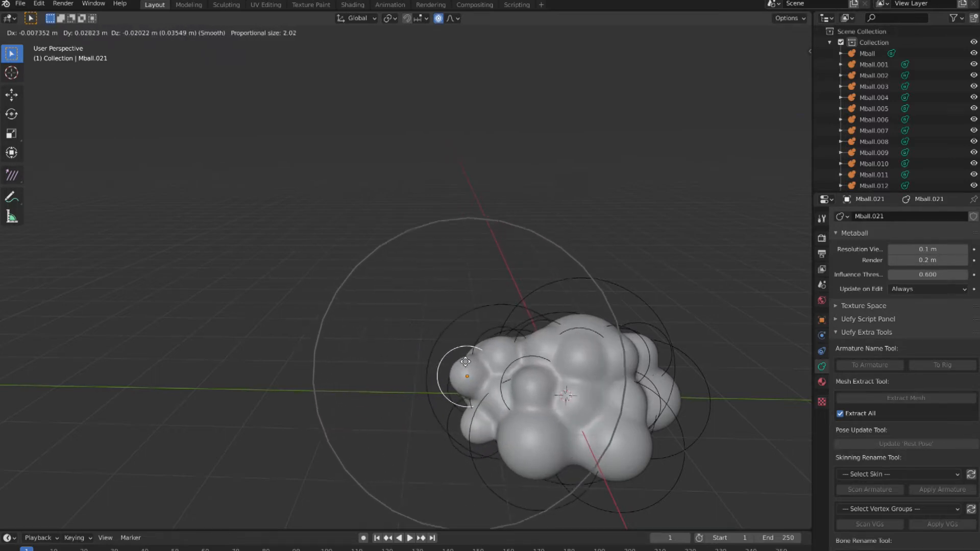
scroll(444, 358, up, 10)
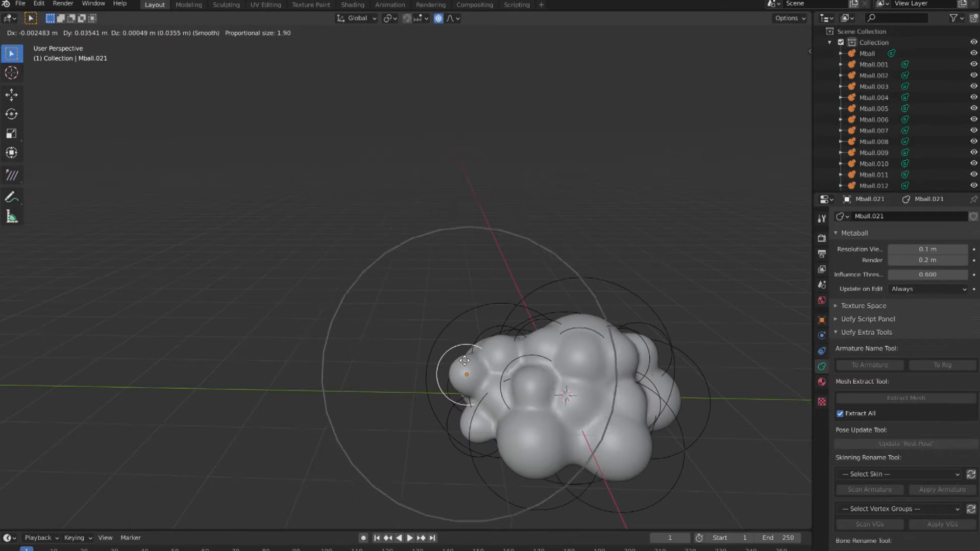
scroll(444, 357, down, 8)
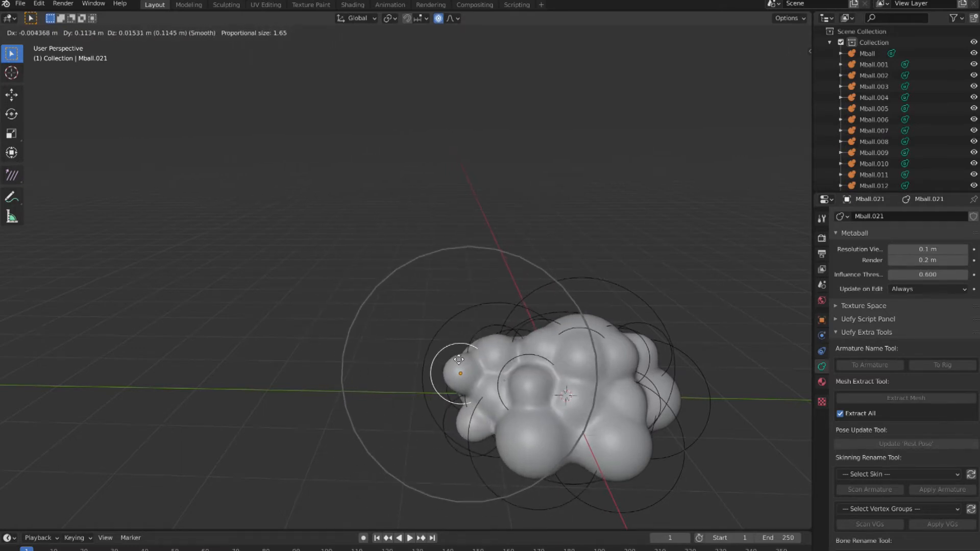
click(488, 363)
Step: Duplicate a small ball onto the cluster and reposition the copy with proportional editing turned off
mouse_move(489, 363)
middle_down()
mouse_move(462, 362)
mouse_move(433, 313)
mouse_move(461, 350)
mouse_move(491, 362)
middle_up()
key(shift+d)
click(415, 387)
key(g)
key(z)
key(Escape)
key(o)
mouse_move(415, 387)
middle_down()
mouse_move(431, 372)
mouse_move(396, 365)
mouse_move(411, 368)
middle_up()
key(g)
click(396, 366)
Step: Place two further ball copies on other parts of the cluster
key(shift+d)
click(405, 333)
middle_drag(405, 332, 434, 333)
key(shift+d)
click(383, 334)
Step: Rescale the most recently placed ball and shift it along Y into the cluster
key(s)
click(371, 336)
middle_drag(372, 336, 327, 342)
key(g)
key(y)
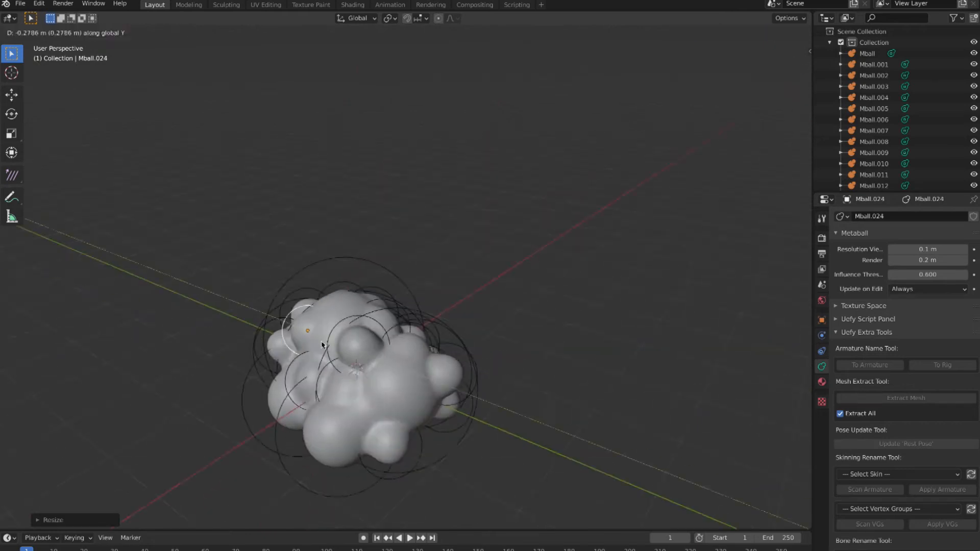
click(325, 346)
Step: Duplicate another ball on the upper part of the cluster and reposition the copy
click(325, 294)
key(shift+d)
middle_drag(325, 294, 389, 300)
click(406, 300)
key(g)
click(427, 342)
middle_drag(427, 342, 363, 313)
Step: Select the base metaball and, in Object Mode, convert the whole metaball cluster into a mesh
click(467, 307)
middle_drag(468, 306, 416, 292)
key(Tab)
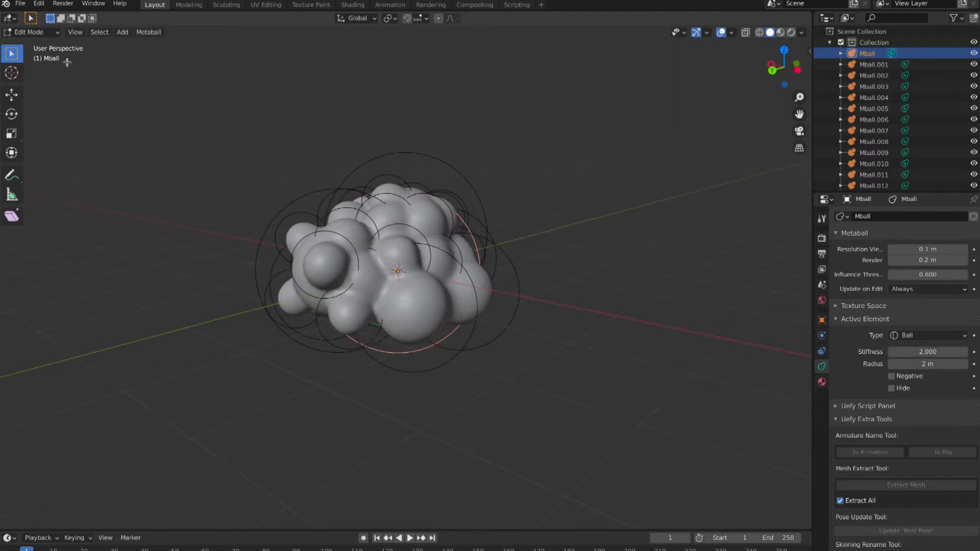
click(51, 35)
click(59, 46)
middle_drag(322, 162, 324, 164)
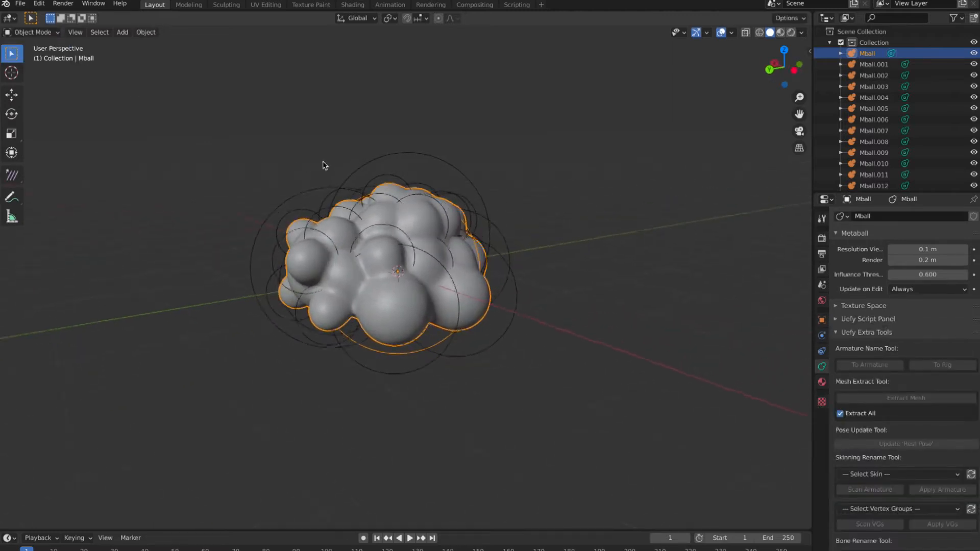
click(146, 32)
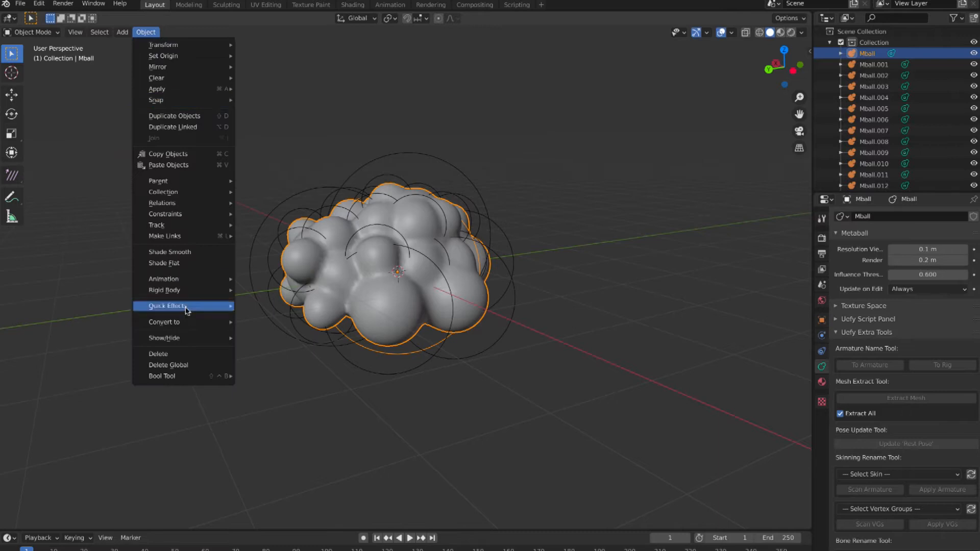
mouse_move(171, 323)
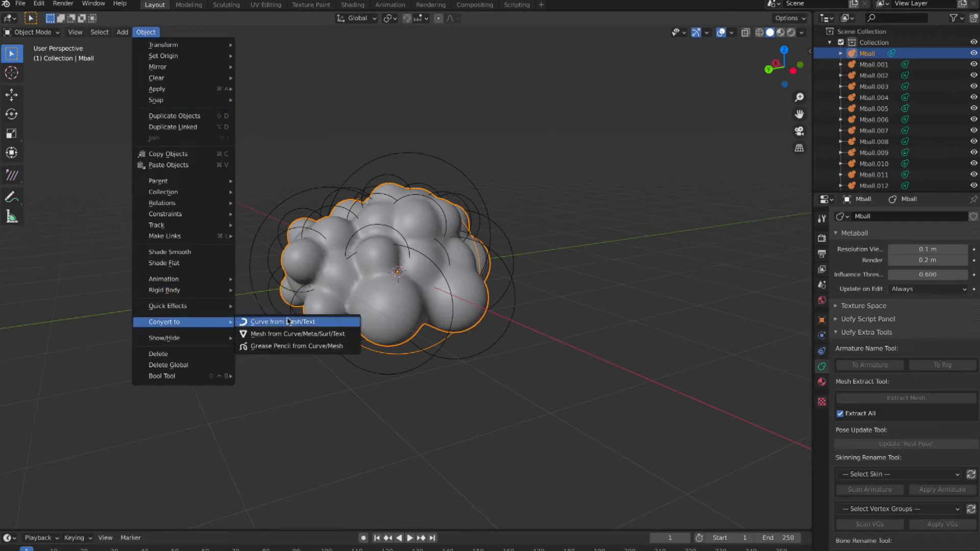
click(289, 334)
Step: Inspect the converted mesh's topology in Edit Mode, turn on the Statistics overlay and return to Object Mode
middle_drag(412, 299, 402, 294)
key(Tab)
scroll(402, 294, up, 5)
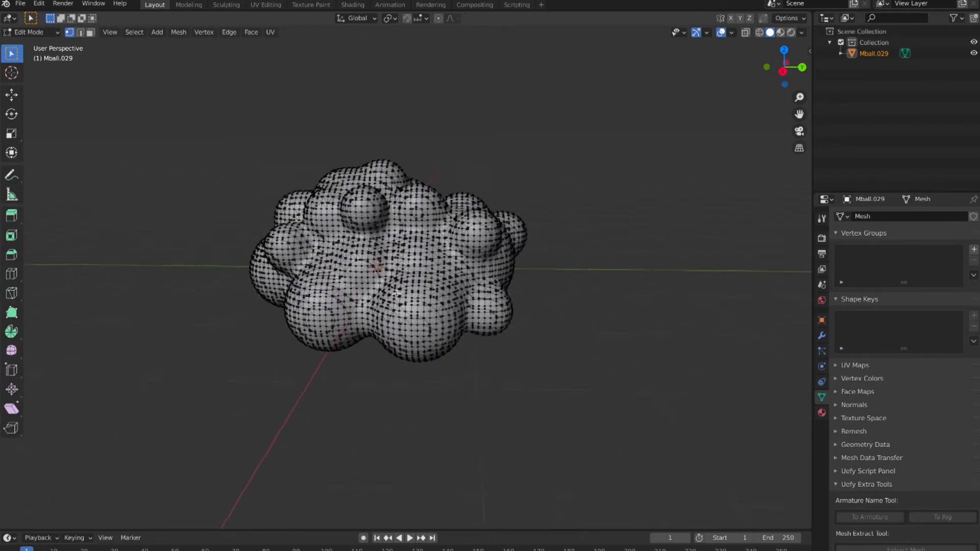
scroll(396, 293, down, 5)
scroll(393, 295, up, 2)
click(707, 34)
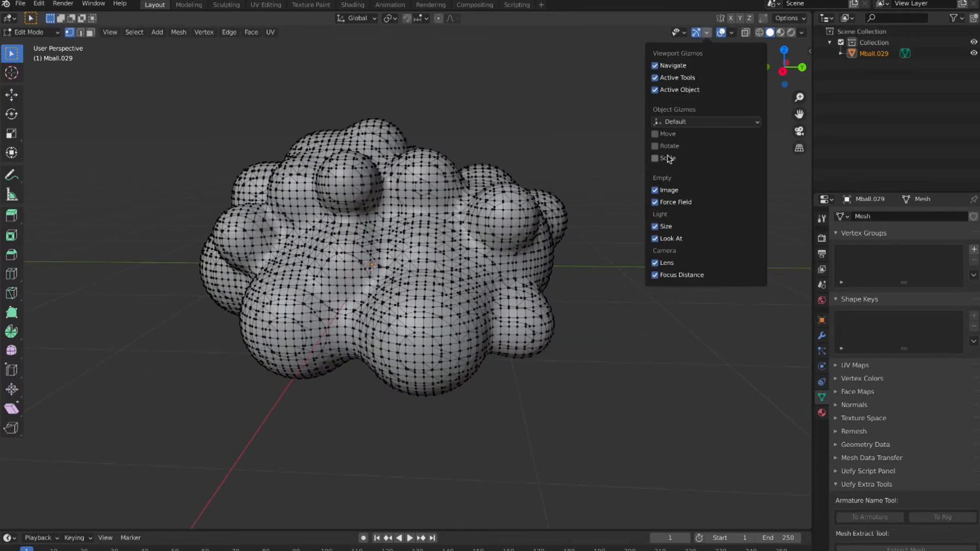
click(732, 32)
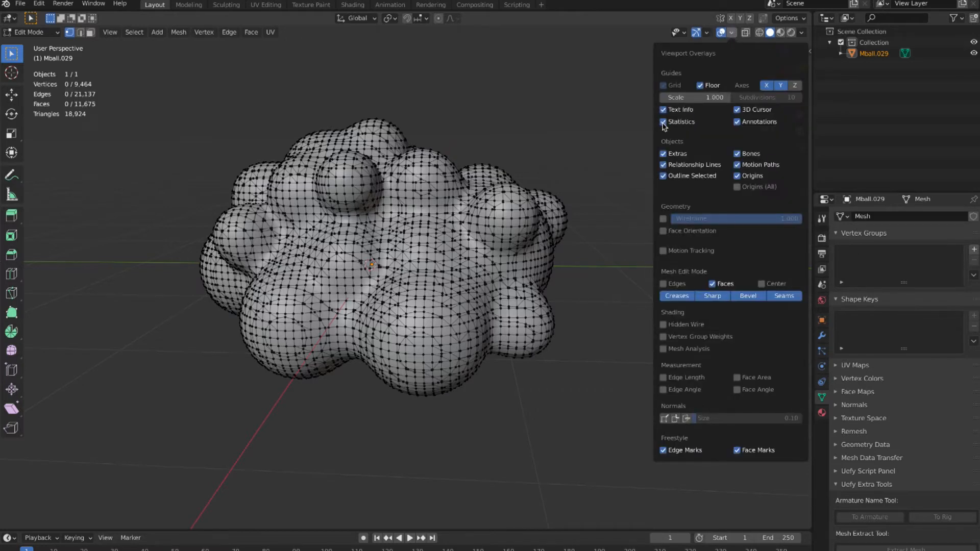
middle_drag(386, 182, 377, 177)
click(53, 37)
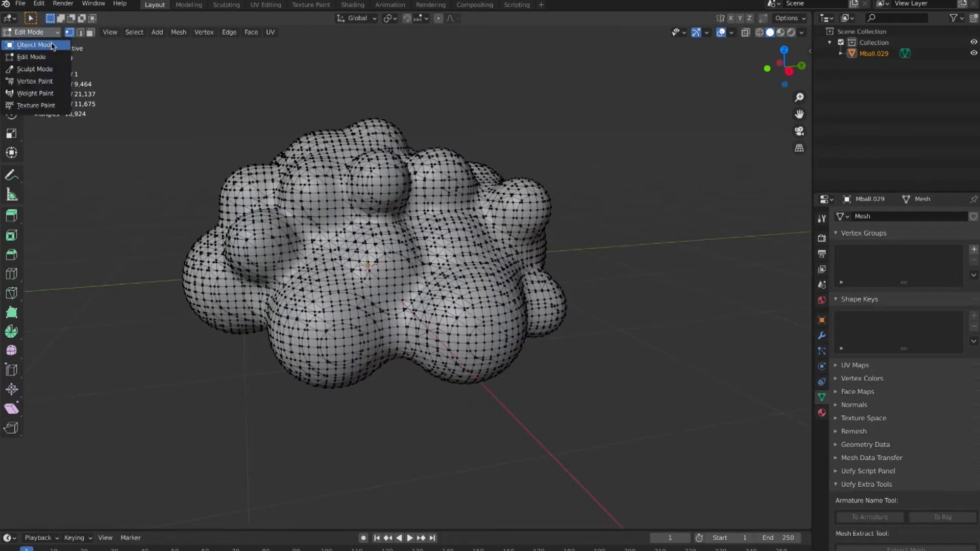
click(28, 25)
middle_drag(283, 123, 466, 231)
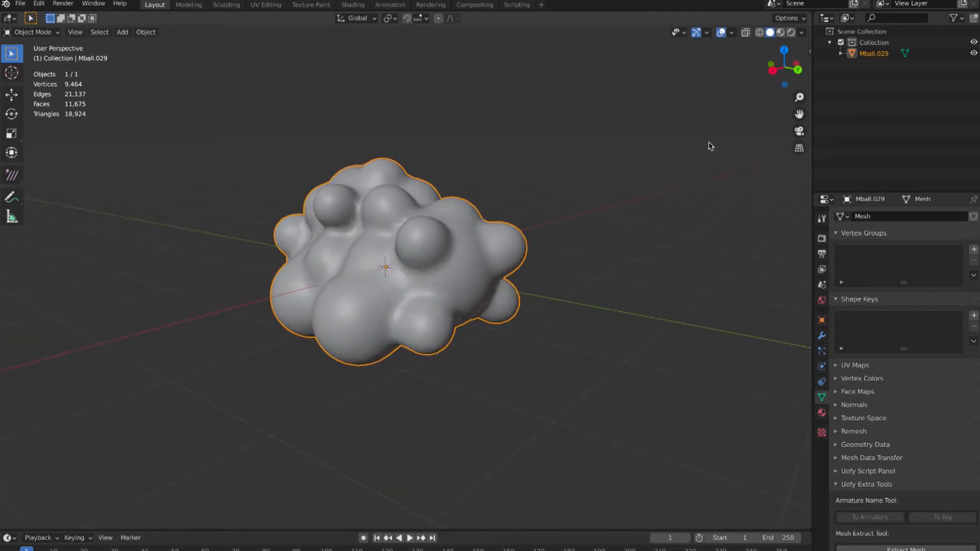
Step: Show the mesh's transform values and apply its scale
key(n)
middle_drag(613, 233, 750, 197)
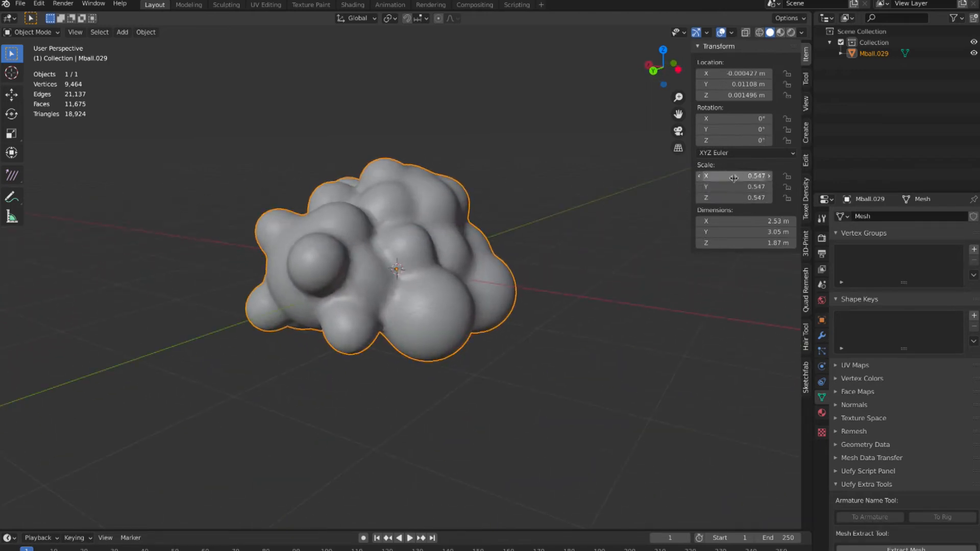
middle_drag(473, 193, 473, 192)
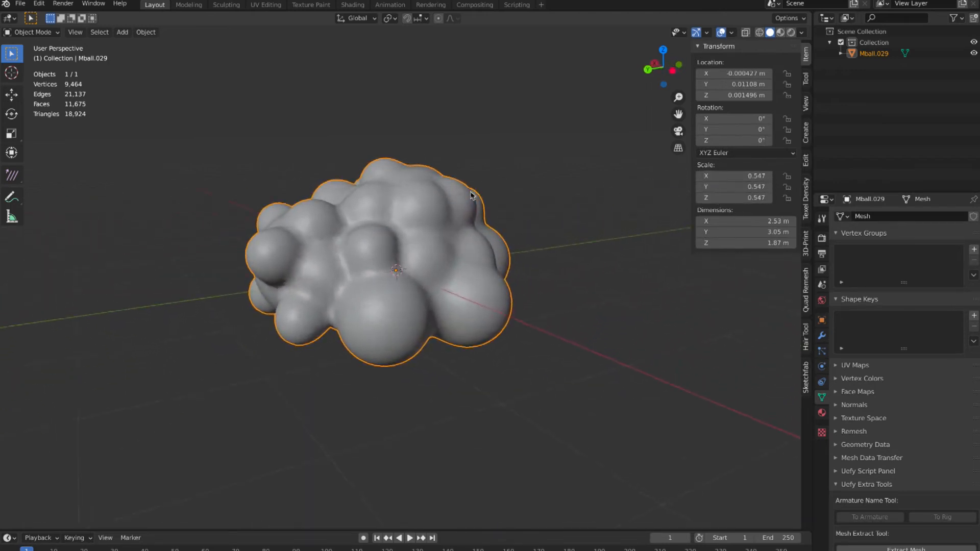
key(ctrl+a)
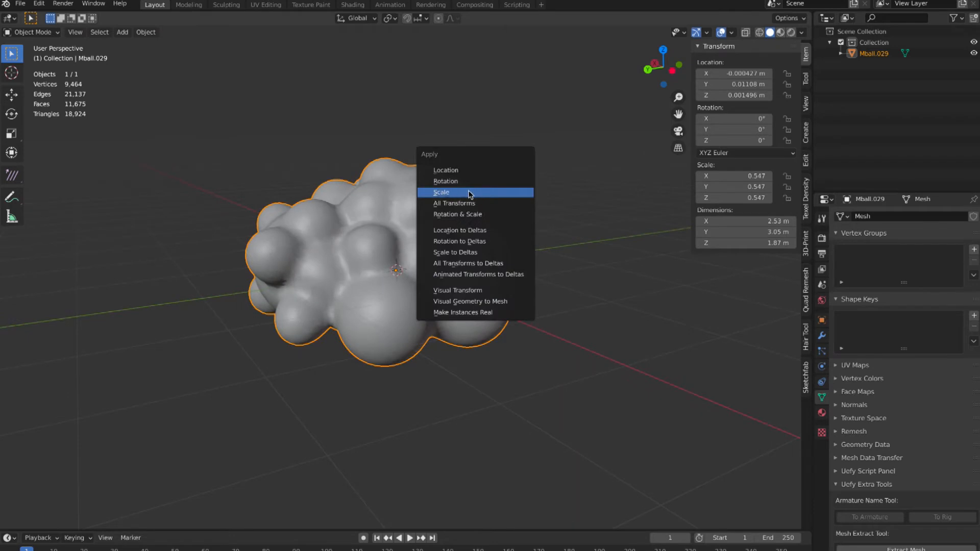
click(469, 192)
middle_drag(470, 194, 518, 221)
Step: Add a Decimate modifier to the clump mesh in Collapse mode with a ratio of 0.1
click(822, 337)
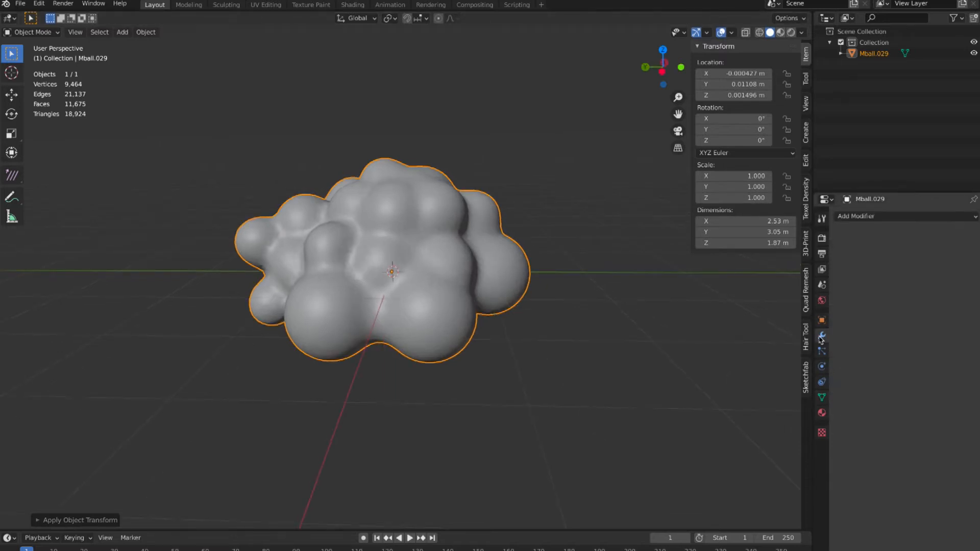
click(888, 218)
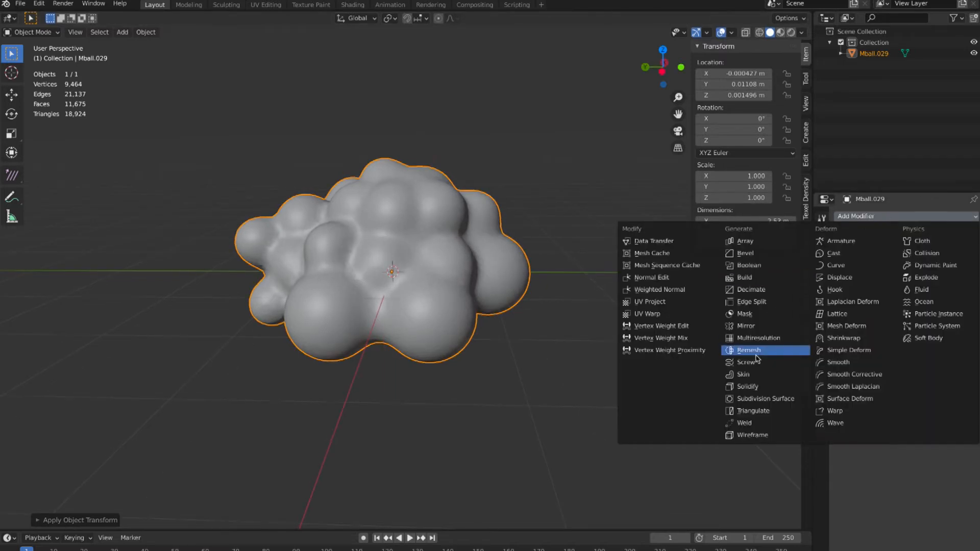
click(760, 291)
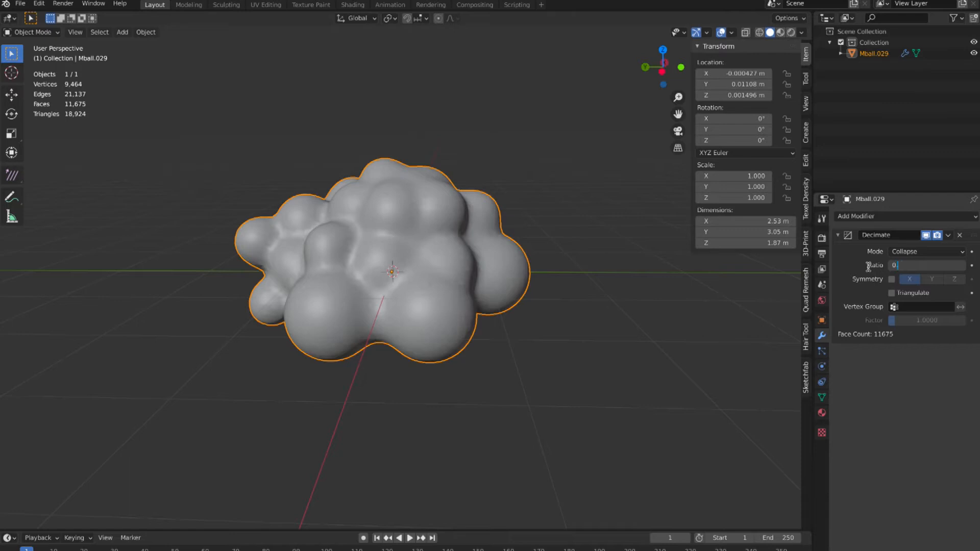
key(Return)
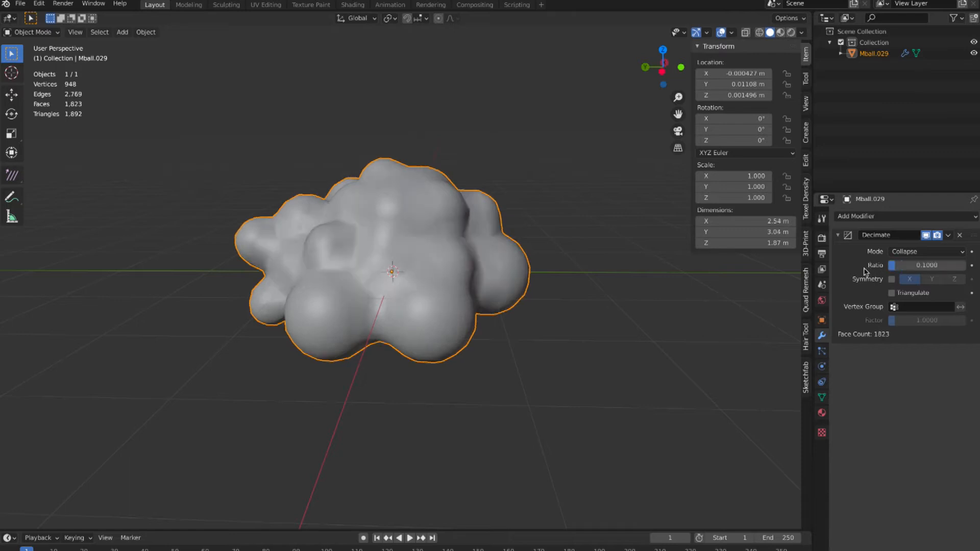
Step: Compare the clump at Decimate ratios of 1.0 and 0.1, leaving the ratio at 0.1
click(689, 357)
middle_drag(691, 356, 543, 313)
middle_drag(390, 269, 385, 256)
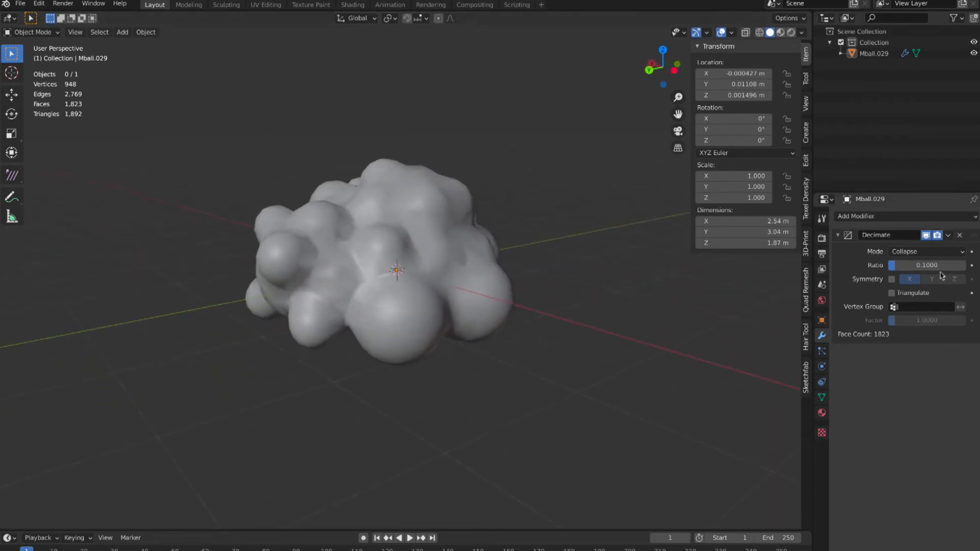
drag(897, 265, 965, 265)
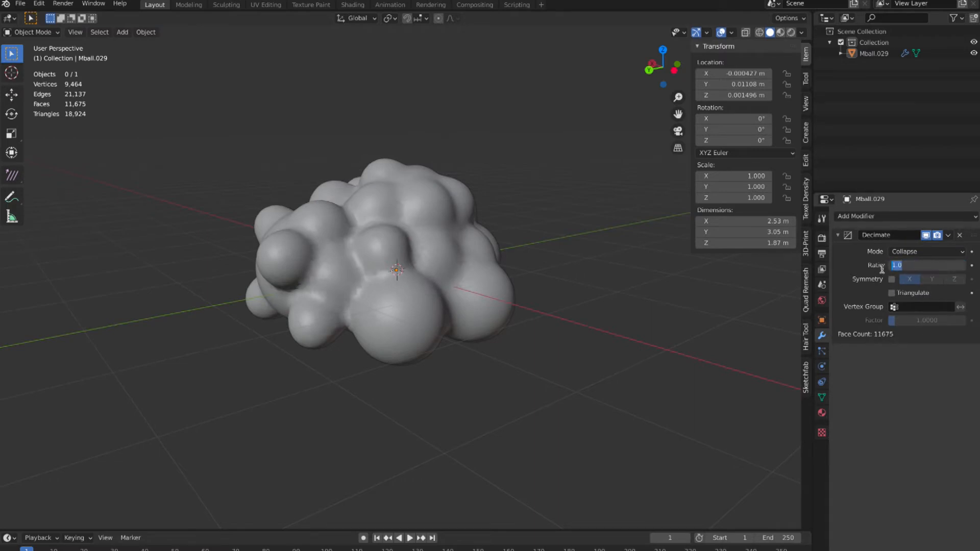
key(Return)
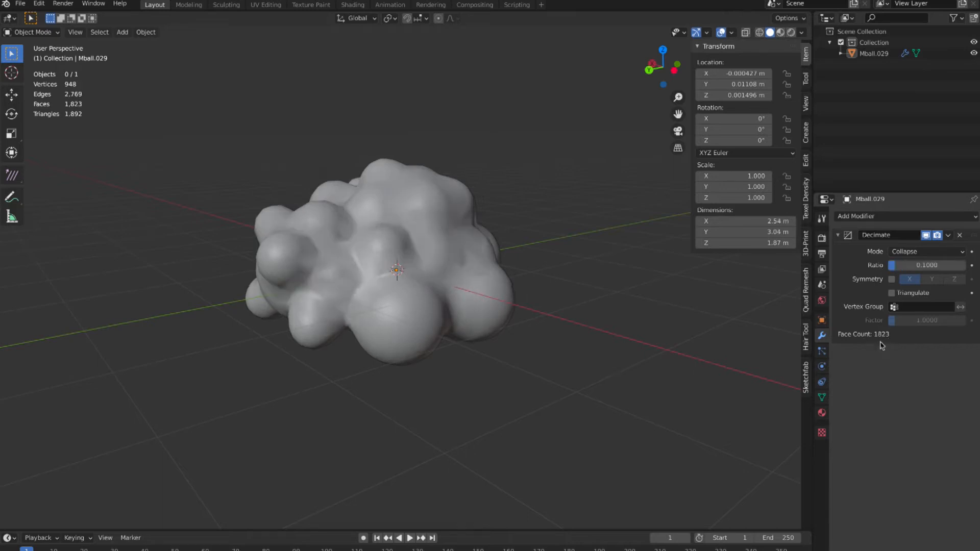
middle_drag(486, 312, 460, 245)
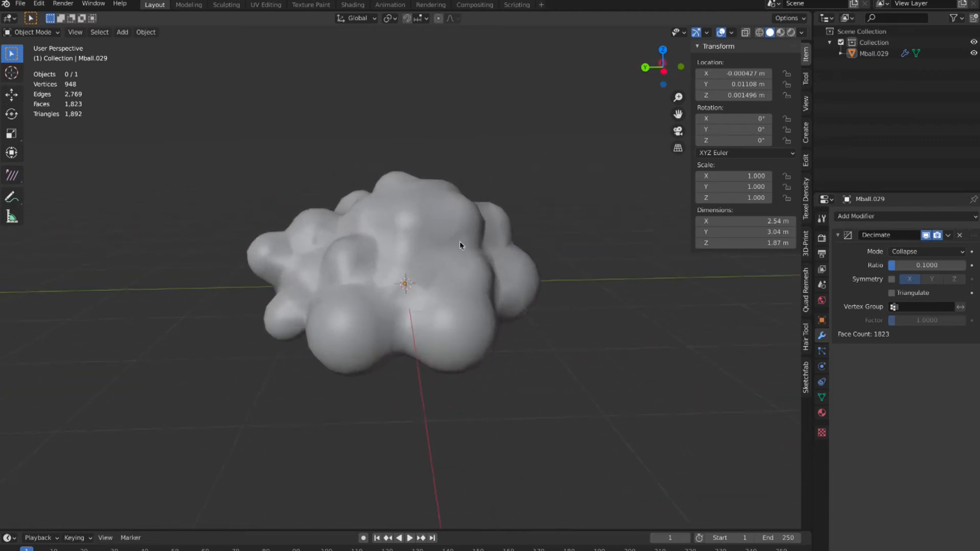
Step: Duplicate the decimated clump mesh in place
click(460, 245)
key(shift+d)
right_click(460, 245)
Step: Rename the duplicated mesh as Bush and the original mesh as Custom Normals
double_click(874, 53)
key(Return)
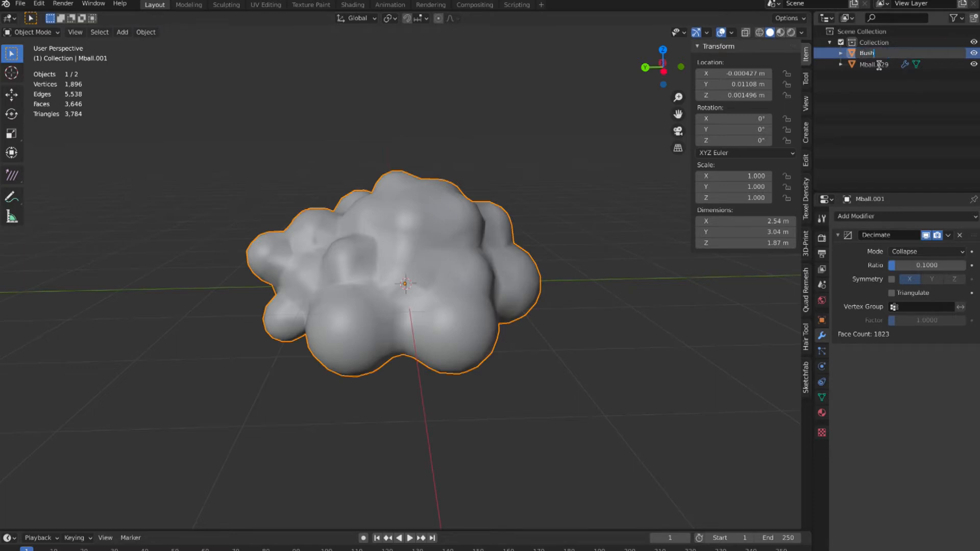
text(Bush)
key(Return)
click(878, 66)
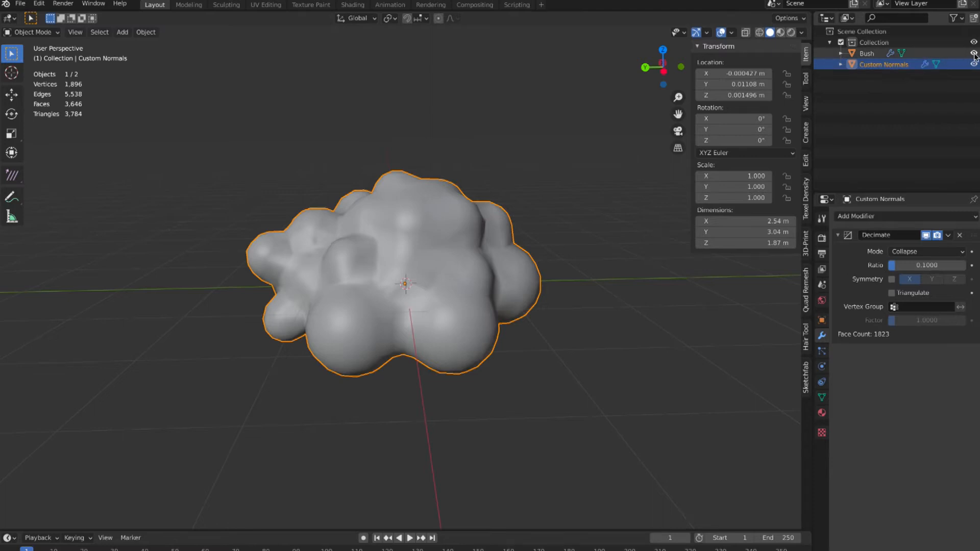
Step: Hide the Bush object and set the Custom Normals object's Decimate ratio to 0.01
click(578, 184)
click(481, 215)
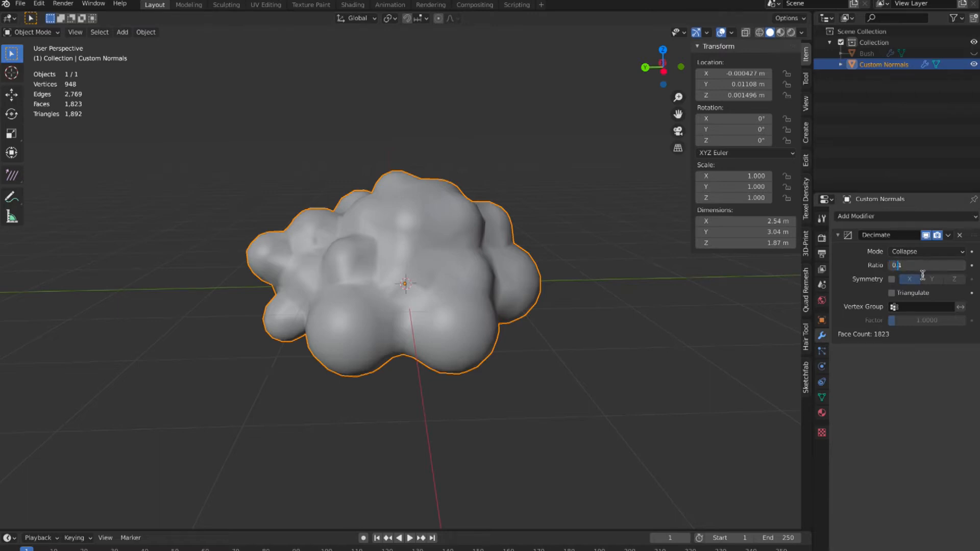
key(Return)
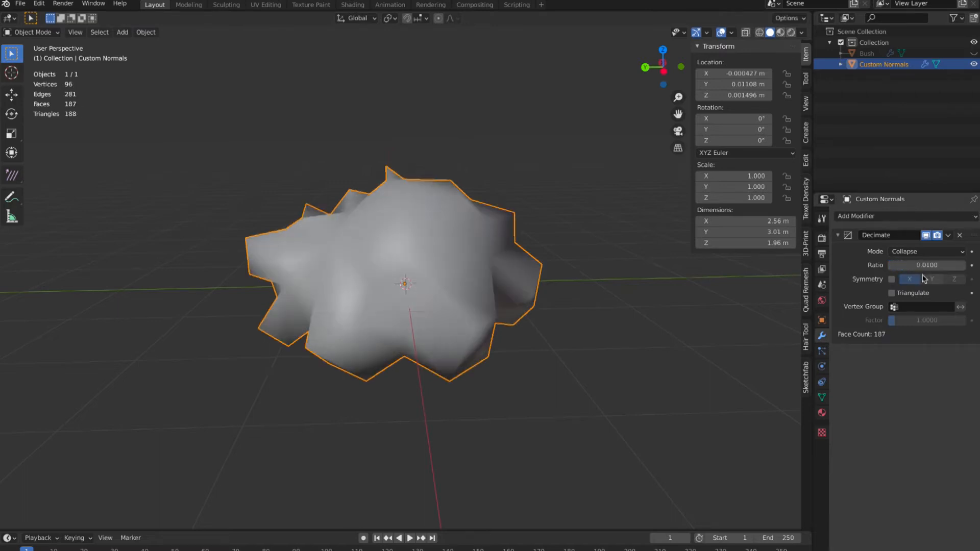
middle_drag(641, 332, 635, 333)
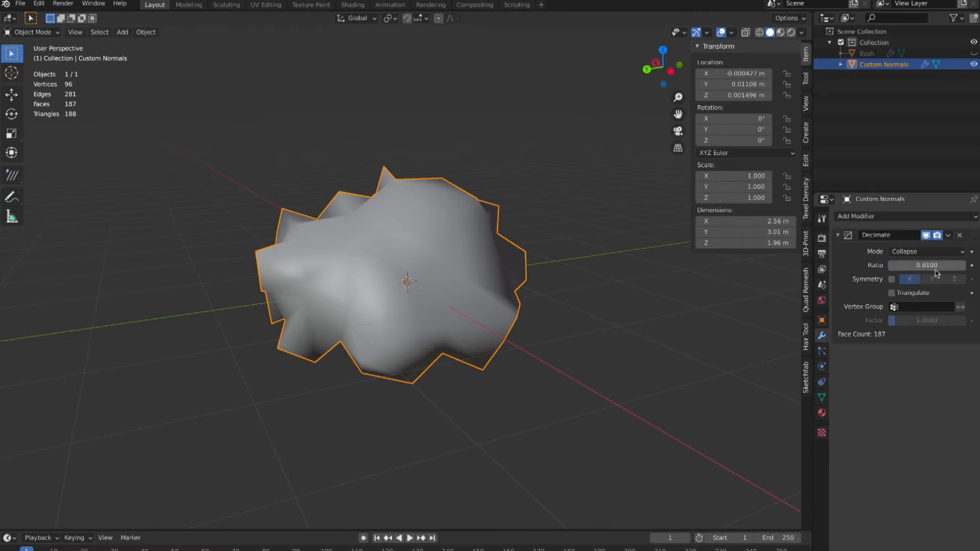
middle_drag(506, 301, 515, 312)
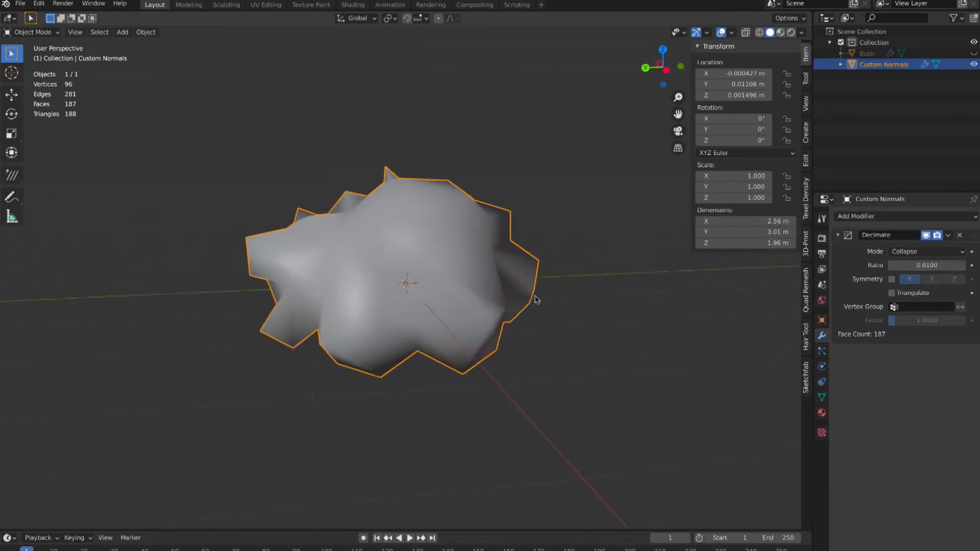
Step: Hide the Custom Normals object, show Bush again and apply the Decimate modifier on Bush
click(974, 64)
click(974, 53)
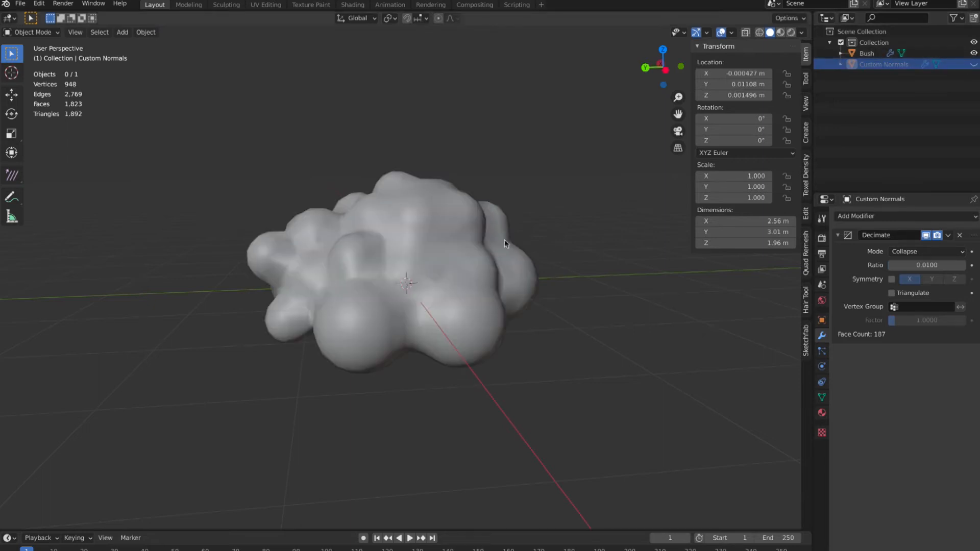
click(482, 244)
click(948, 236)
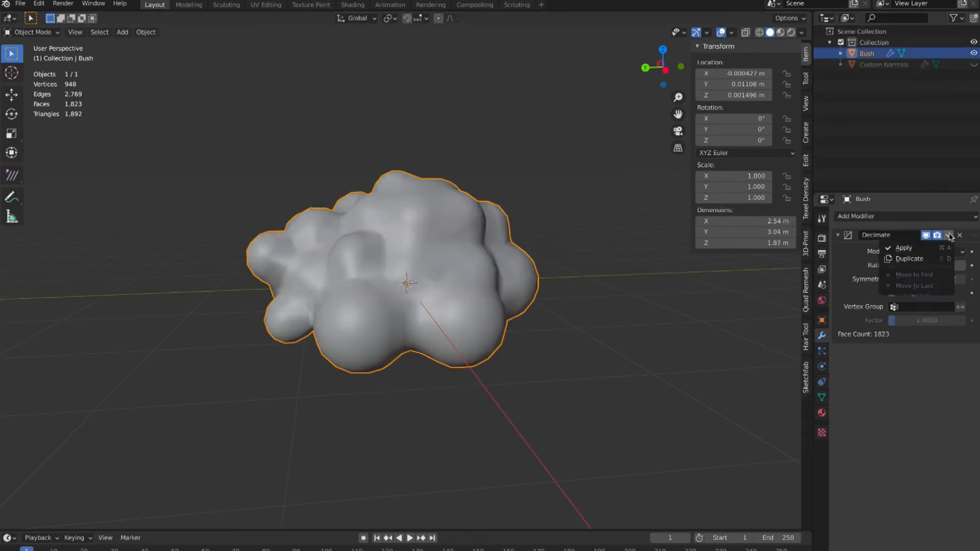
click(911, 248)
Step: Add a Data Transfer modifier to Bush, enabling Face Corner Data with custom normals and using the Custom Normals object as source
click(892, 218)
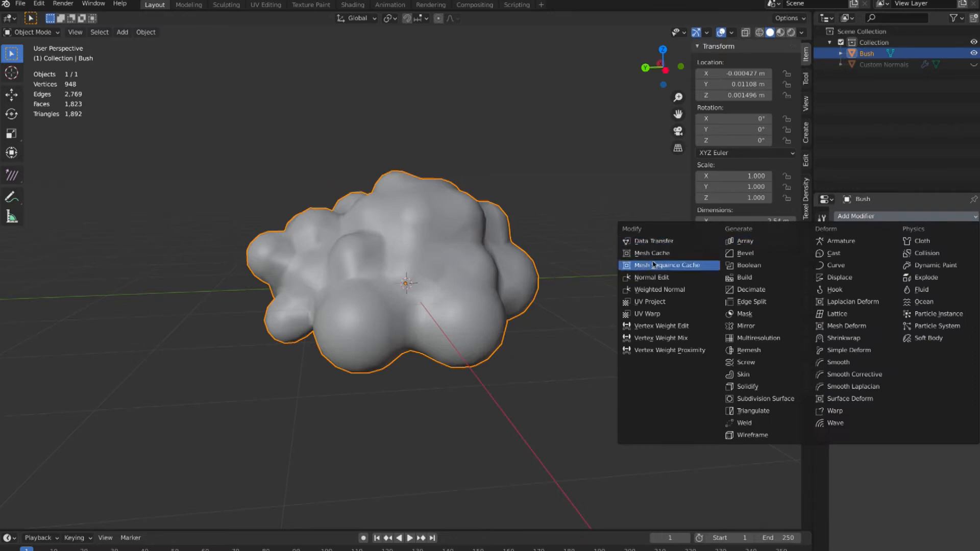
click(662, 244)
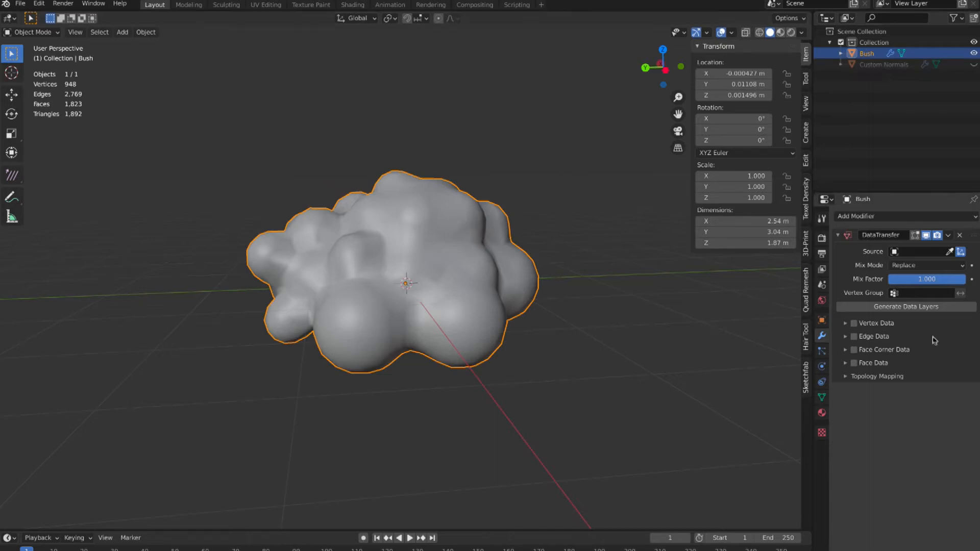
click(846, 351)
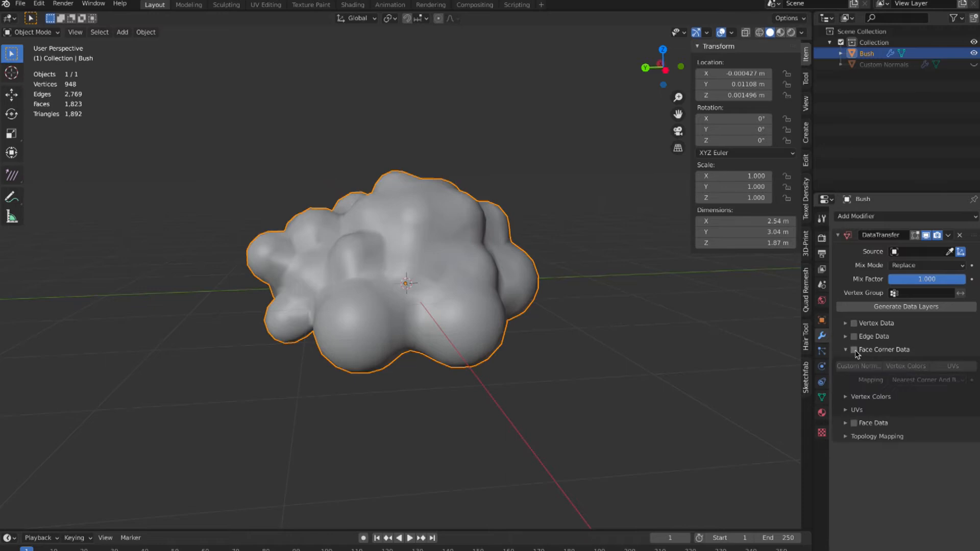
click(854, 350)
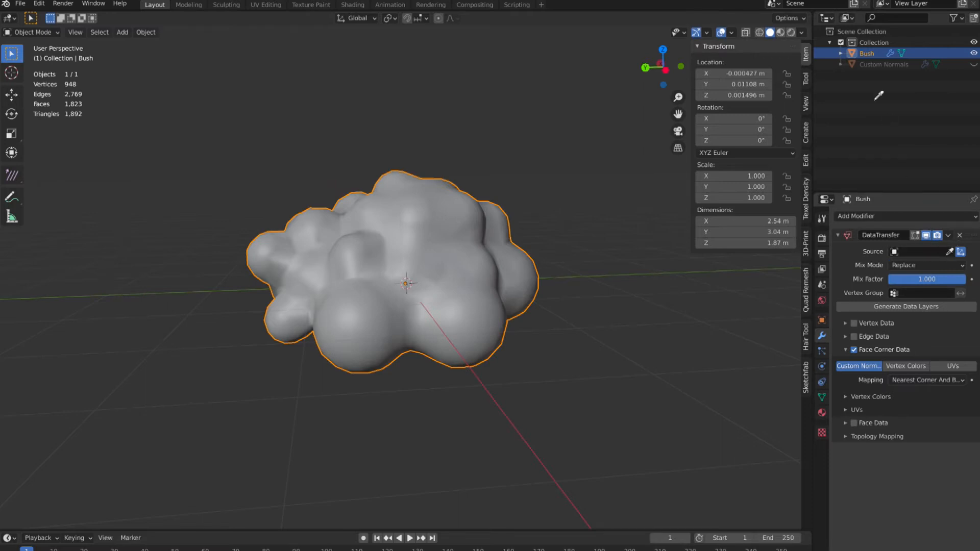
click(899, 62)
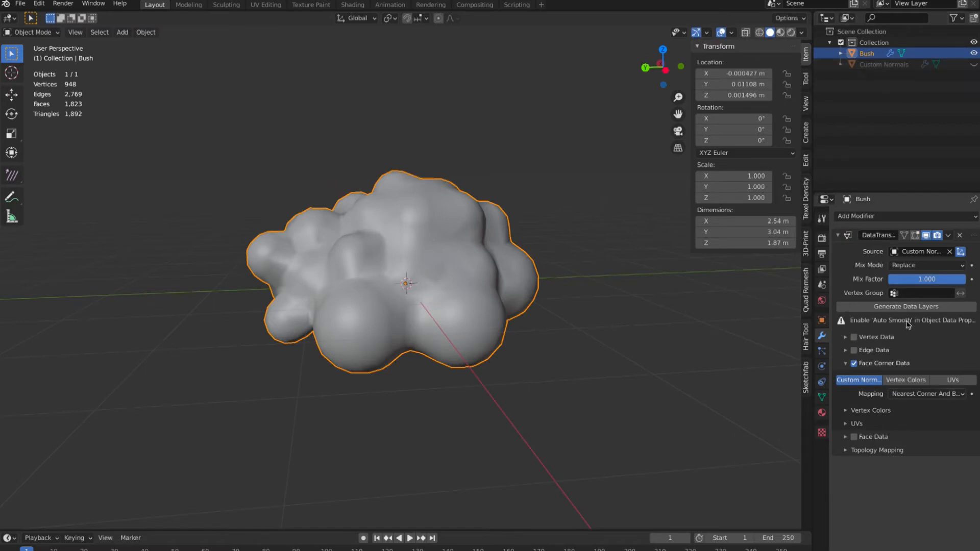
Step: Enable Auto Smooth in the normals settings of the Bush mesh and check the shading from several sides
click(821, 397)
scroll(876, 431, down, 2)
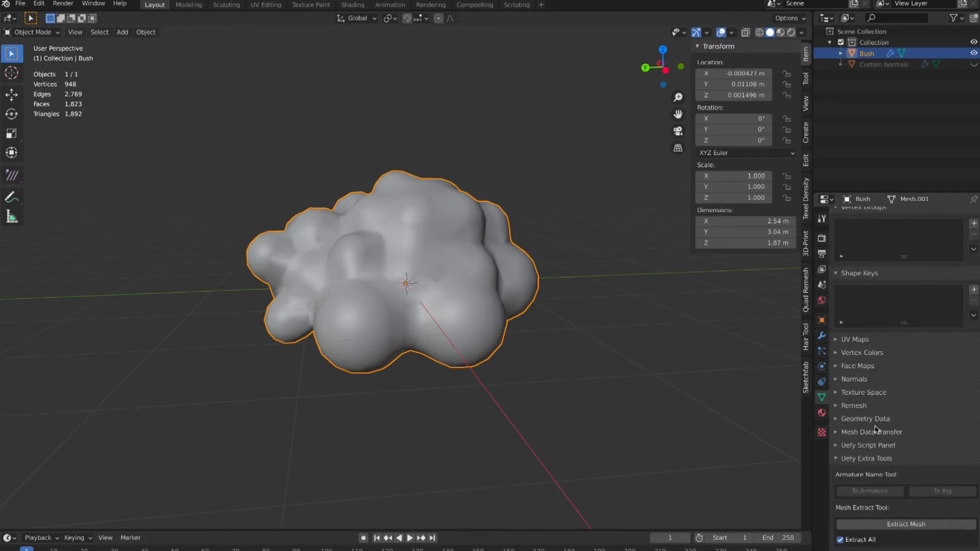
click(845, 381)
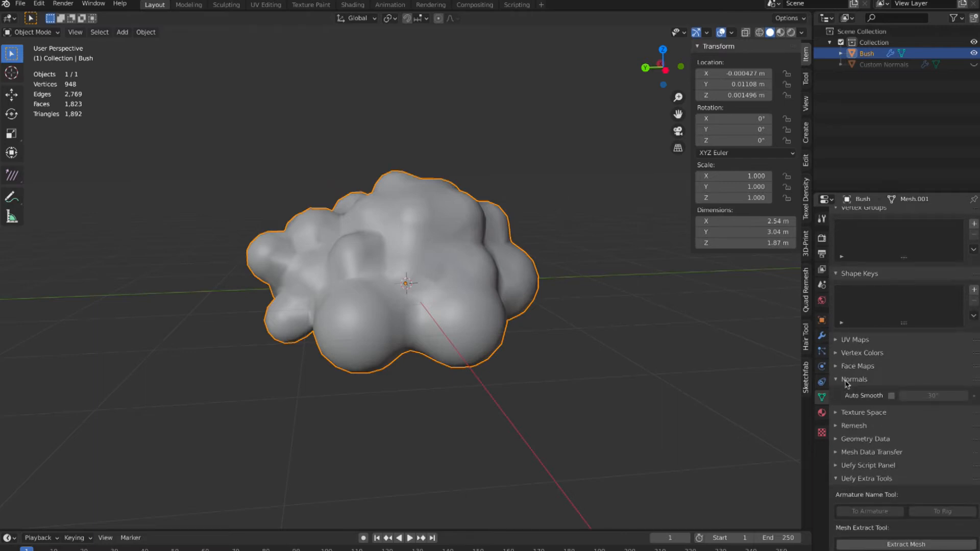
click(891, 396)
middle_drag(564, 390, 504, 387)
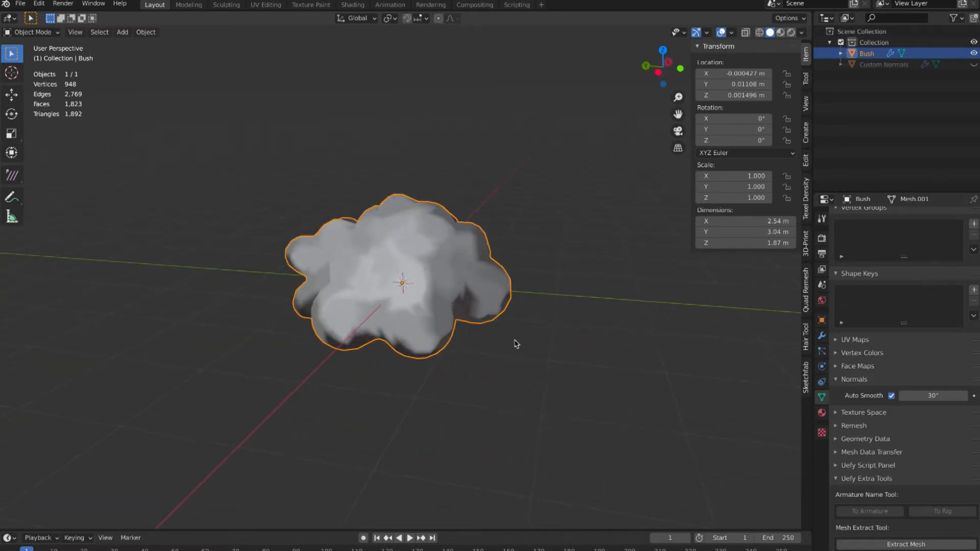
middle_drag(514, 344, 490, 291)
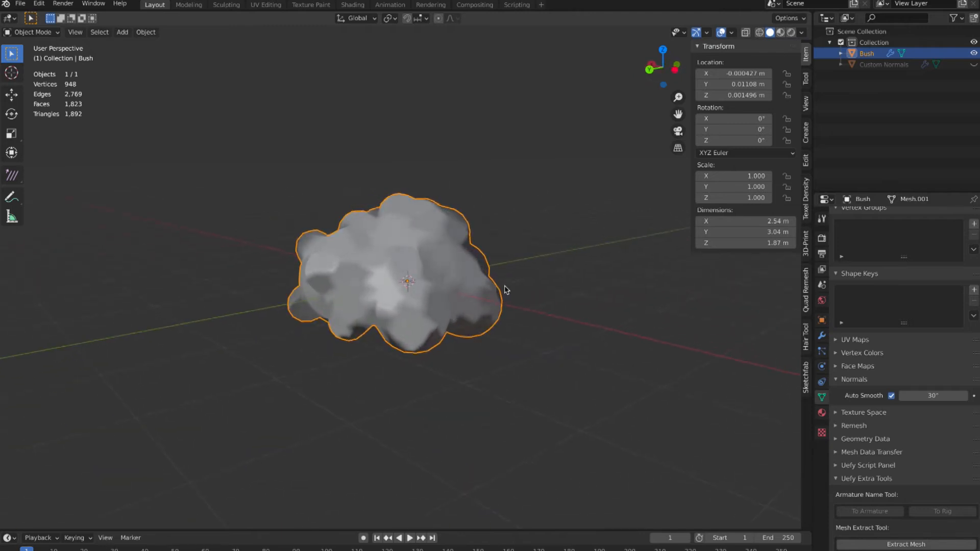
Step: Add a Smooth modifier to the hidden Custom Normals object below its Decimate modifier
click(888, 66)
click(821, 336)
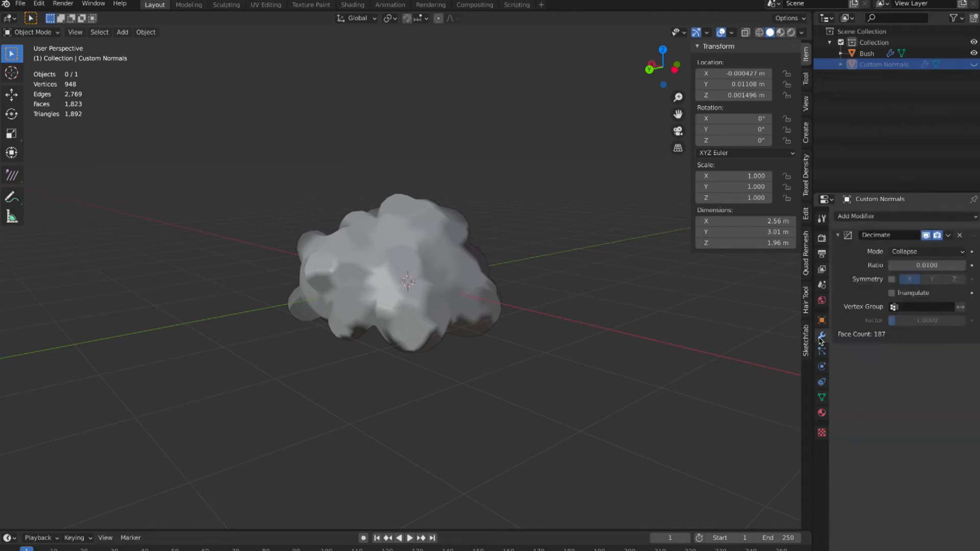
click(879, 216)
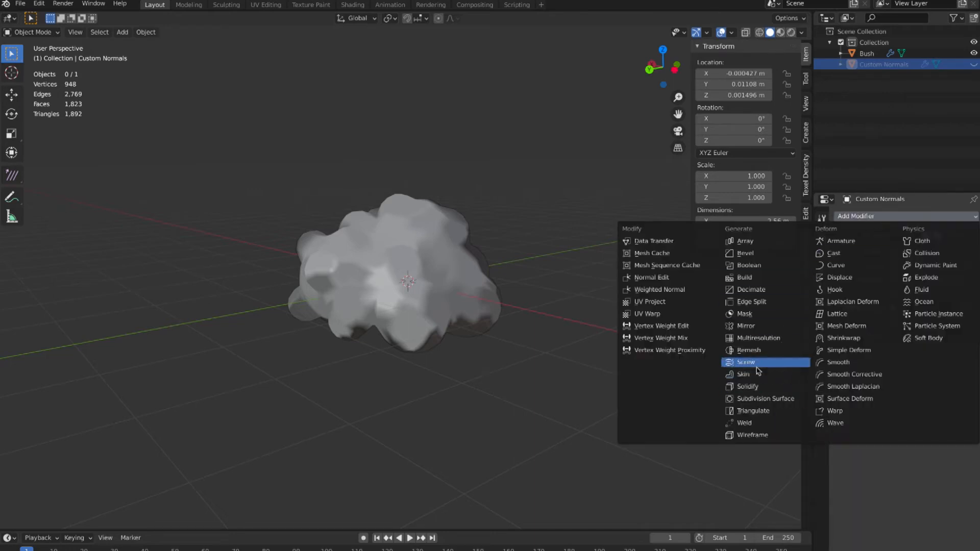
click(840, 366)
middle_drag(536, 317, 634, 343)
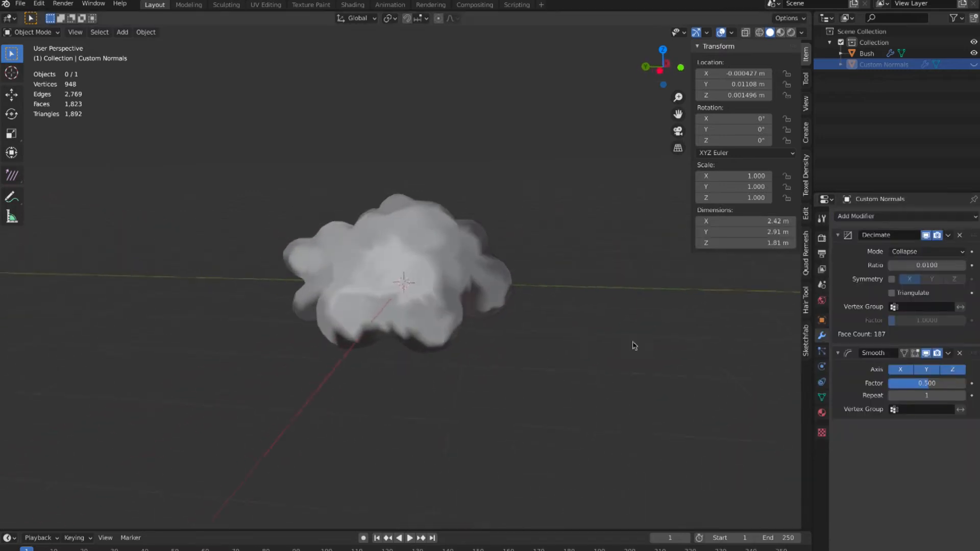
Step: Raise the Repeat count of the Smooth modifier on Custom Normals to 6, checking the effect on the bush shading
click(962, 397)
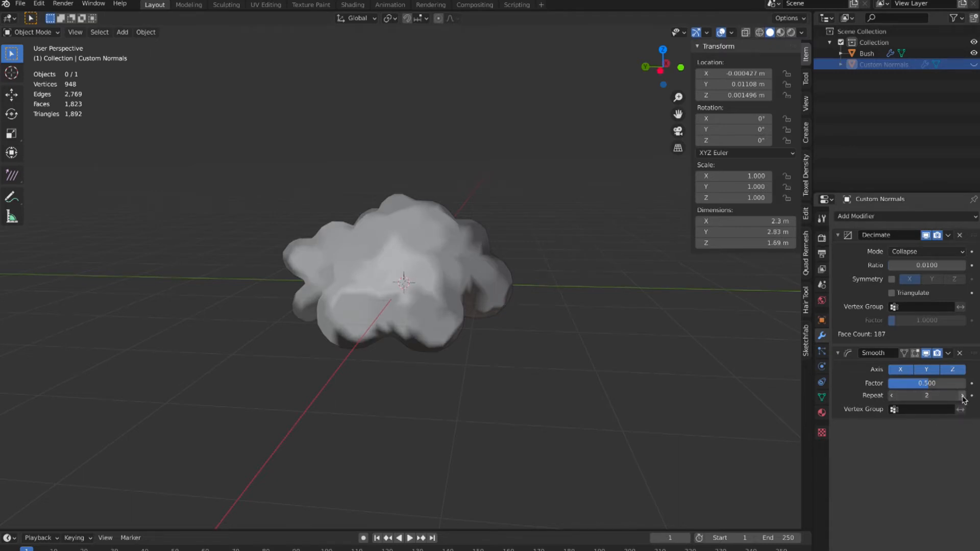
click(962, 397)
click(962, 396)
middle_drag(525, 319, 575, 330)
click(963, 397)
click(962, 397)
middle_drag(503, 295, 506, 296)
click(940, 396)
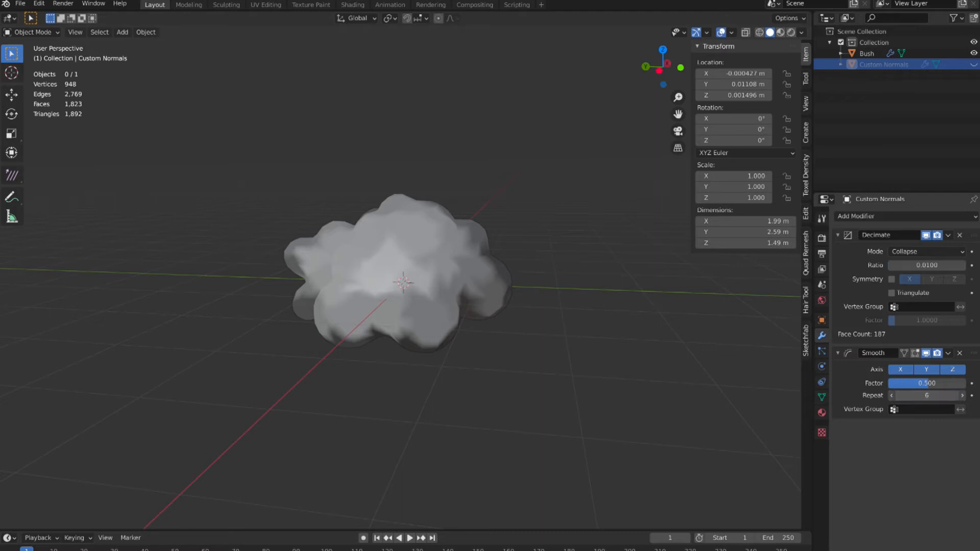
key(Return)
middle_drag(569, 291, 409, 298)
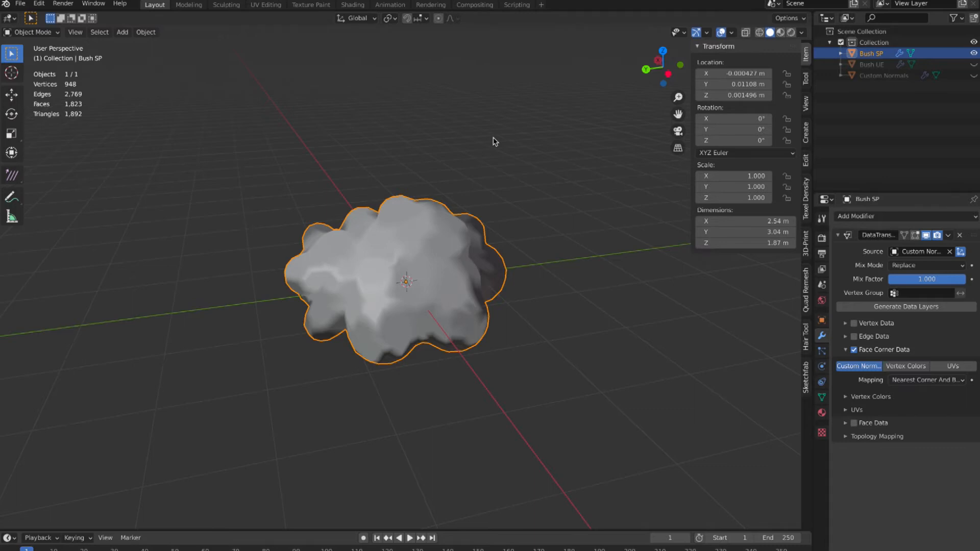
Step: Open the Bush SP mesh for editing with edge selection active and nothing selected
middle_drag(498, 180, 495, 180)
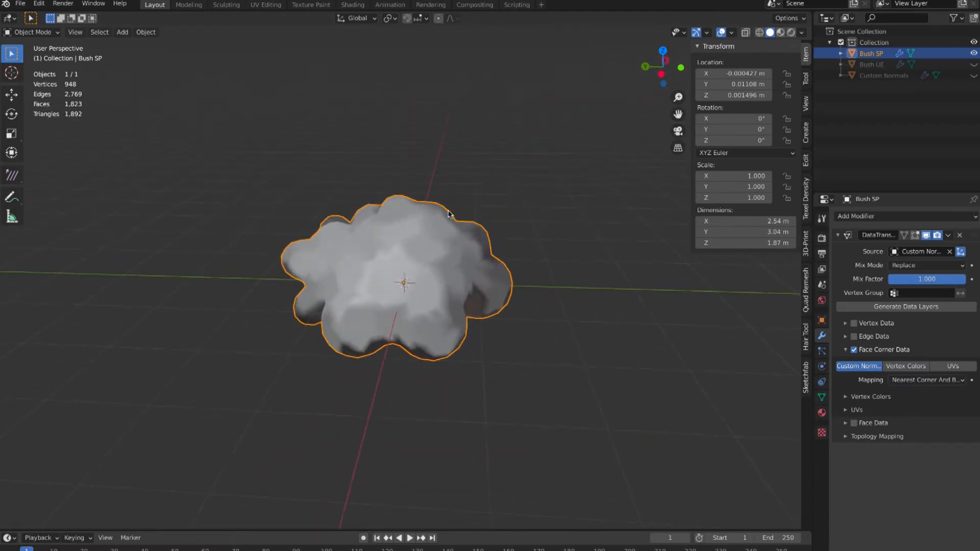
middle_drag(452, 250, 451, 244)
click(493, 215)
click(445, 225)
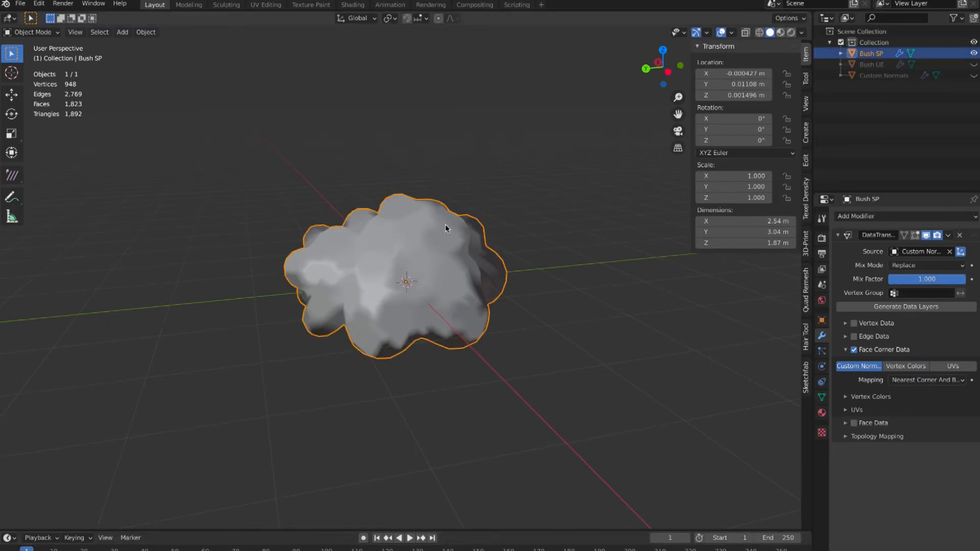
key(Tab)
middle_drag(462, 227, 447, 232)
middle_drag(415, 200, 406, 179)
click(405, 178)
click(80, 33)
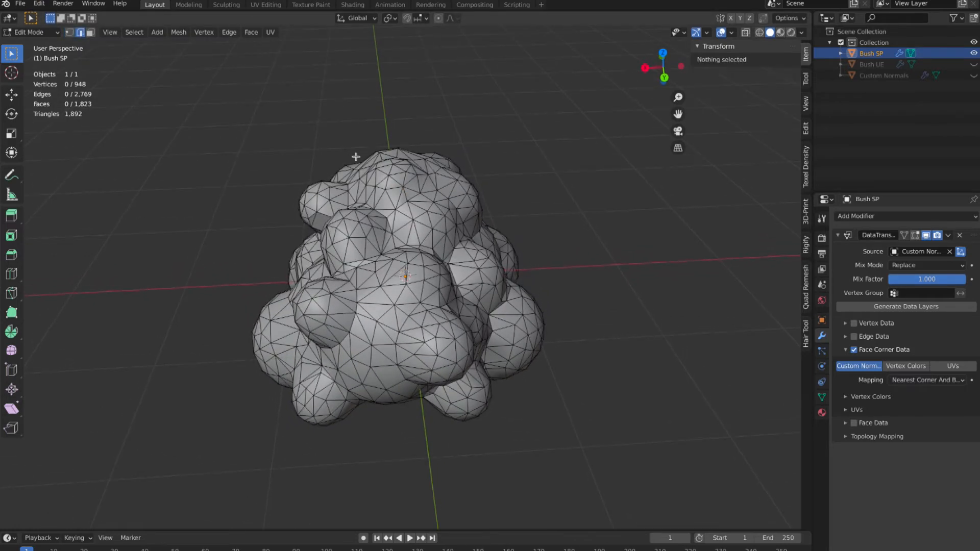
Step: Select a closed shortest-path edge loop over the top and underside of Bush SP, dividing it into two halves for a UV seam
click(400, 178)
middle_drag(410, 189, 388, 227)
ctrl+click(385, 340)
middle_drag(393, 367, 388, 214)
ctrl+click(385, 424)
ctrl+click(374, 174)
middle_drag(374, 174, 376, 334)
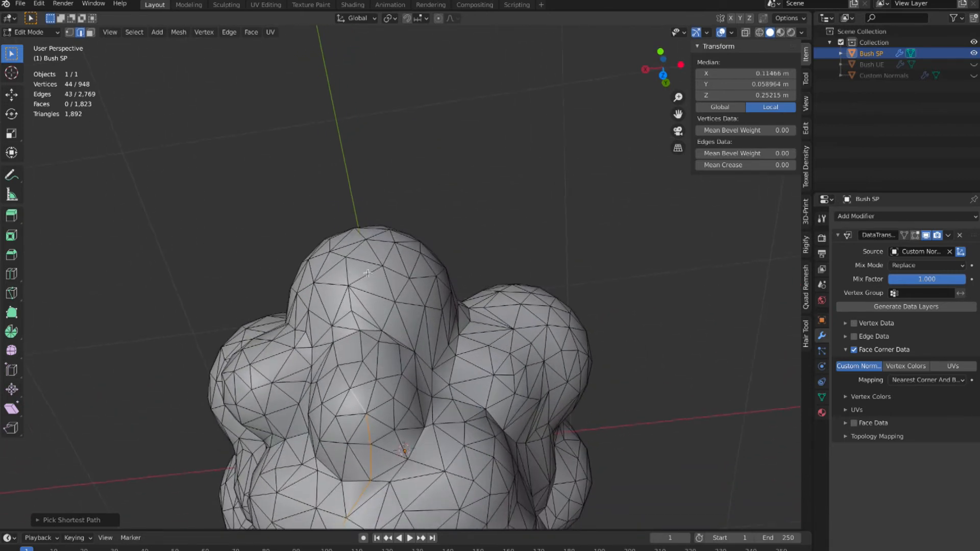
ctrl+click(356, 249)
middle_drag(355, 249, 386, 323)
middle_drag(259, 157, 414, 236)
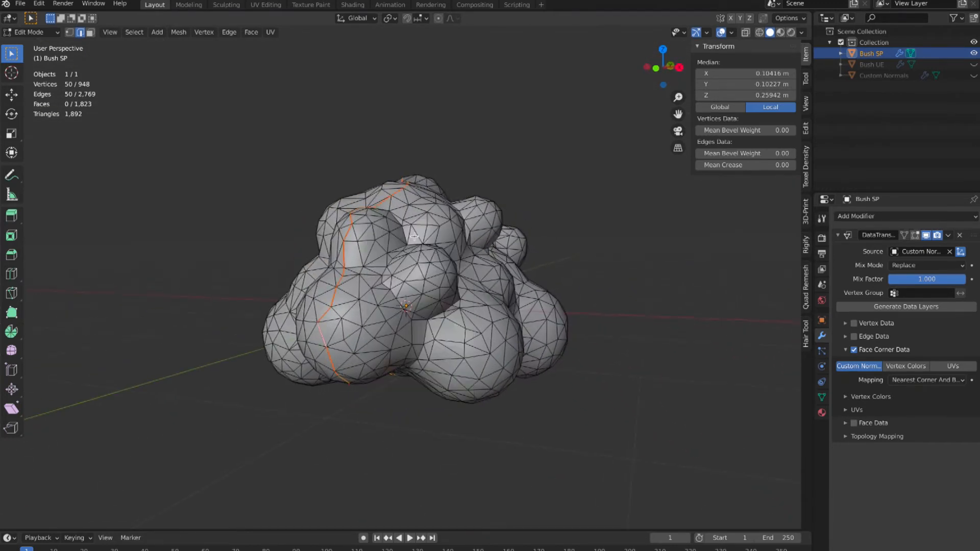
Step: Select the whole Bush SP mesh and unwrap it in the UV Editing workspace with the UV editor area widened
key(a)
click(265, 4)
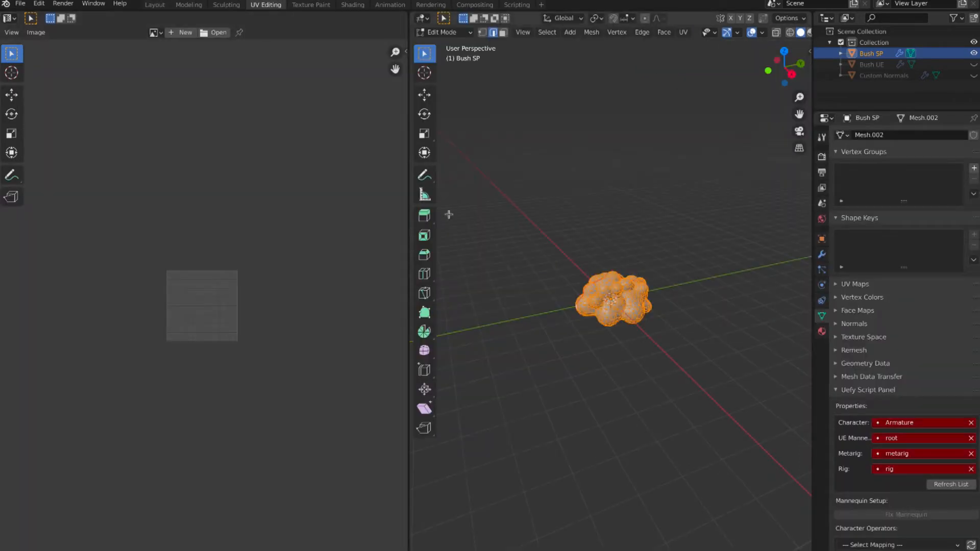
drag(410, 256, 452, 256)
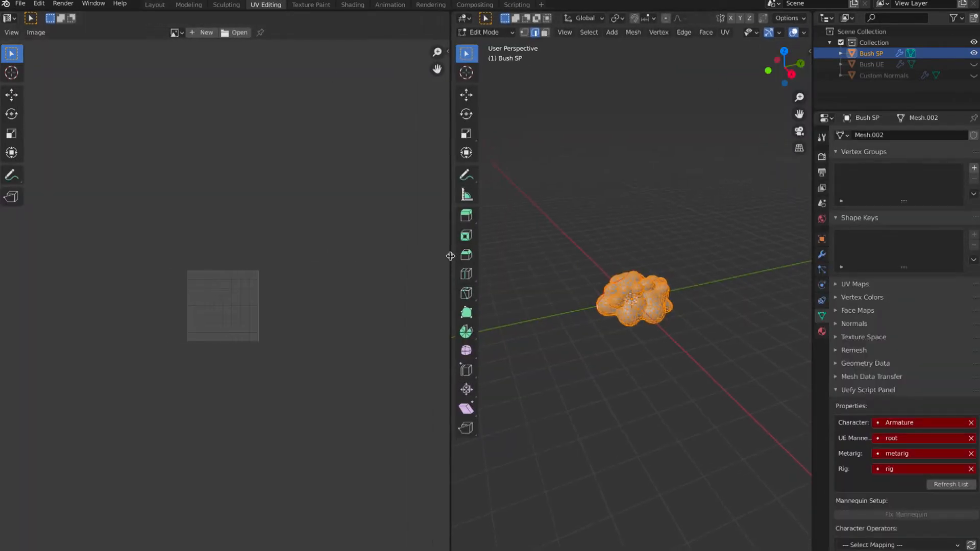
scroll(304, 315, up, 5)
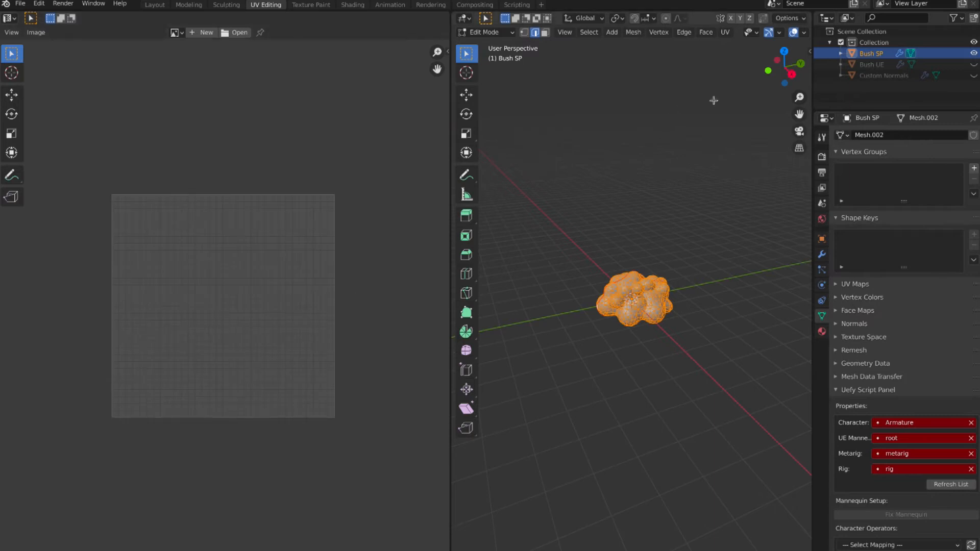
click(724, 32)
click(735, 43)
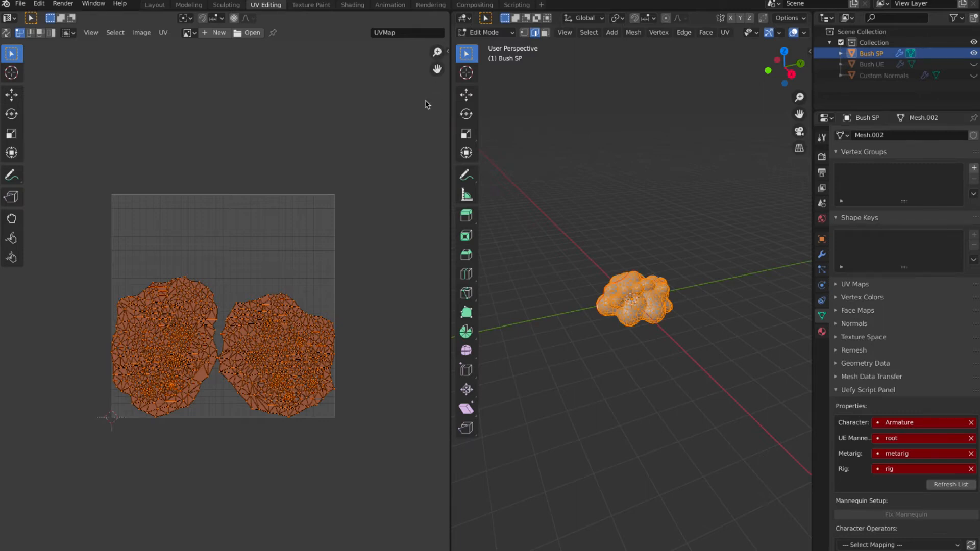
Step: Pack the two UV islands of Bush SP with UVPackmaster2 using its current options
key(n)
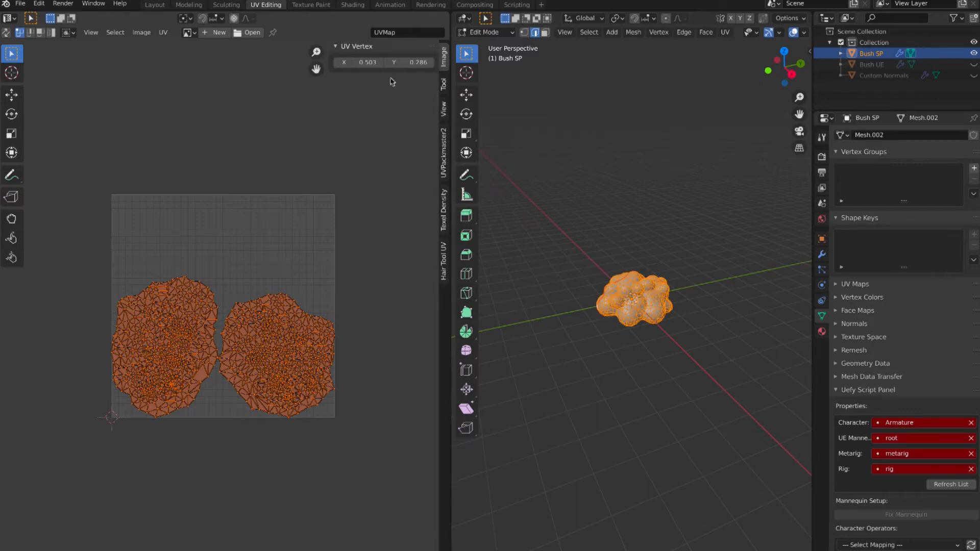
click(338, 47)
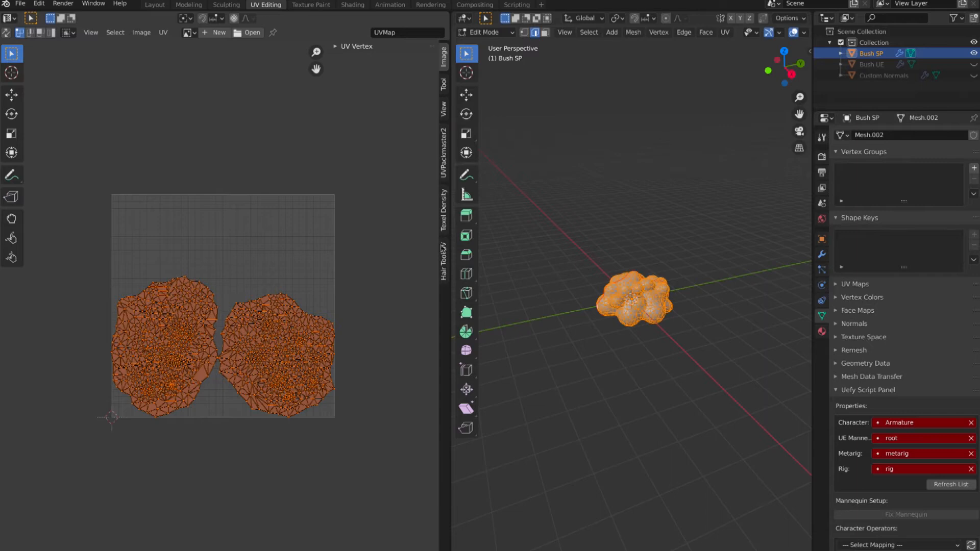
click(443, 171)
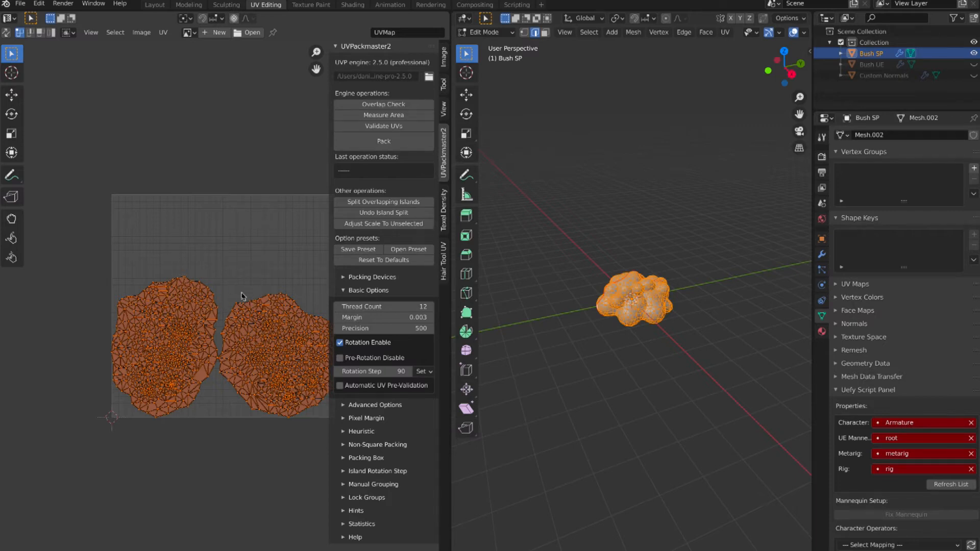
click(389, 141)
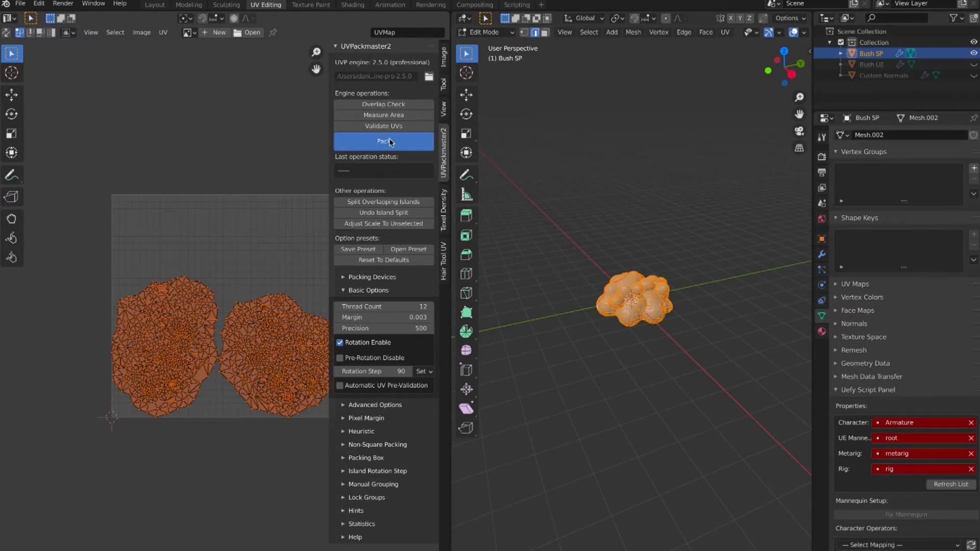
click(338, 47)
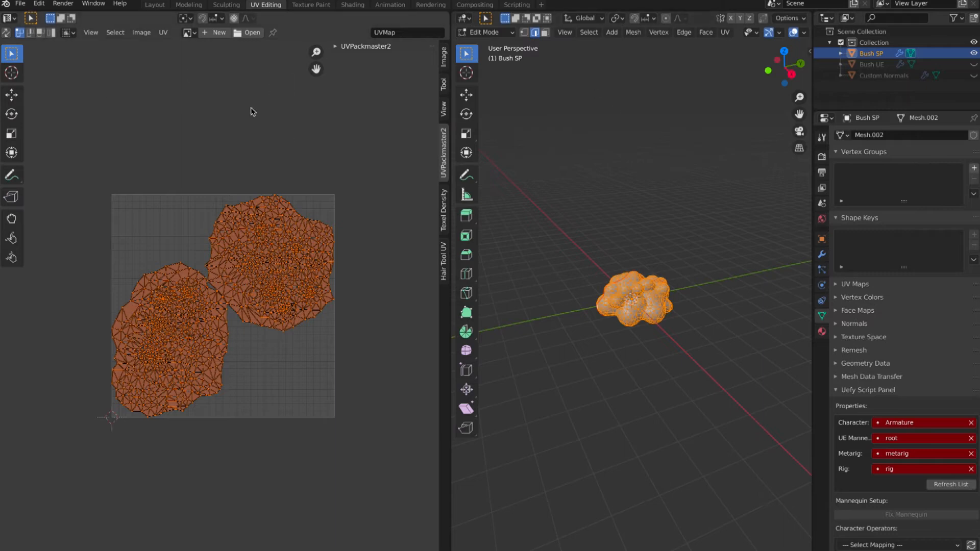
middle_drag(634, 203, 634, 204)
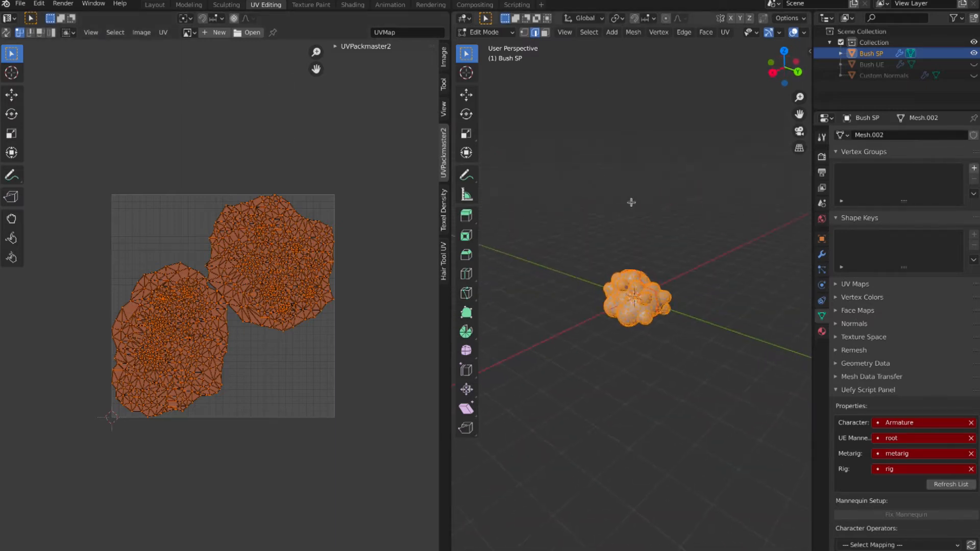
Step: Start an FBX export of the bush and choose the Desktop folder as its destination
click(24, 7)
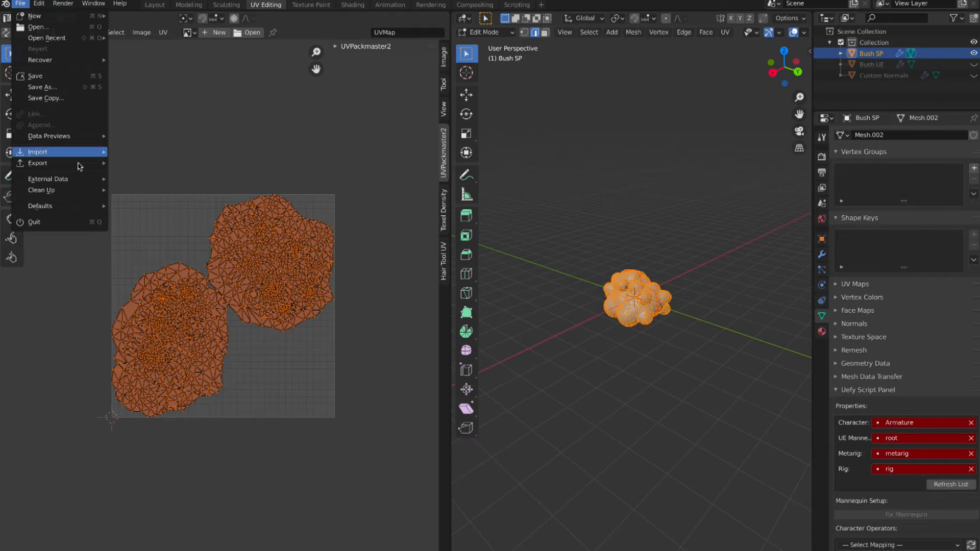
mouse_move(79, 163)
click(167, 228)
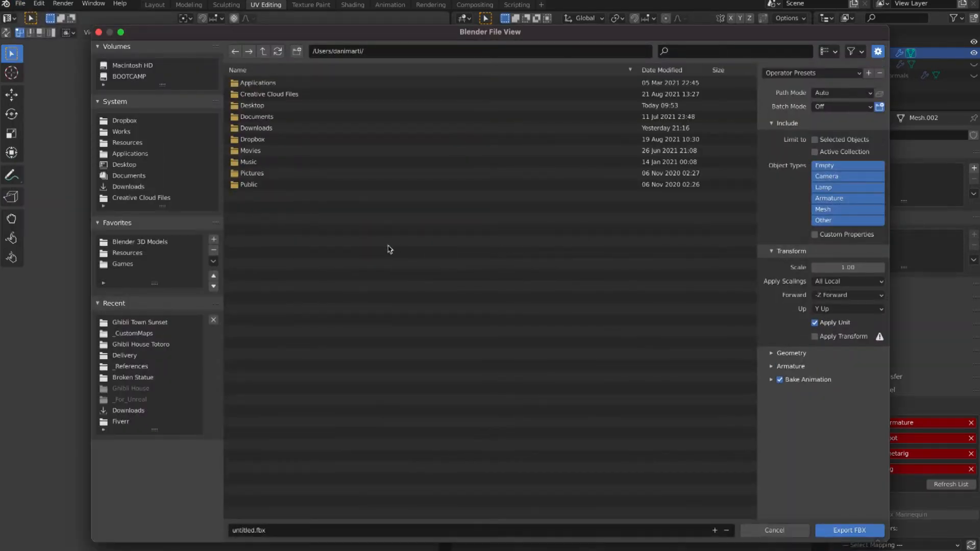
click(143, 134)
click(141, 166)
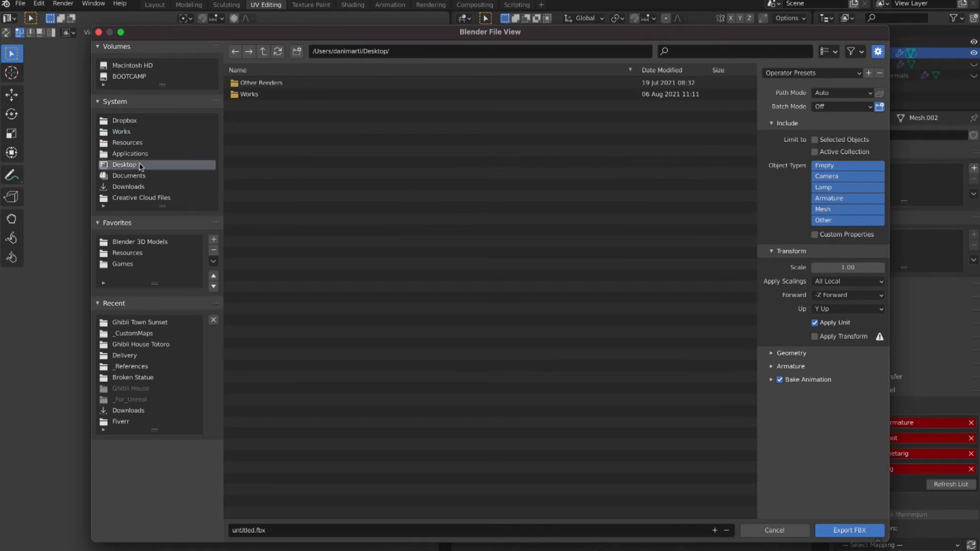
Step: Export only the selected mesh object to the Desktop as FBX with a scale of 0.01
click(847, 141)
click(839, 215)
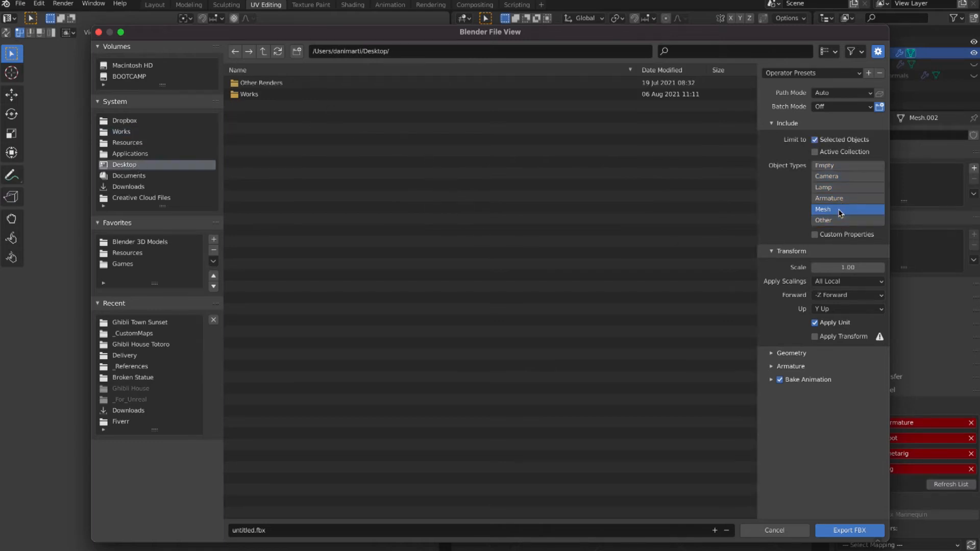
click(840, 267)
drag(840, 268, 786, 265)
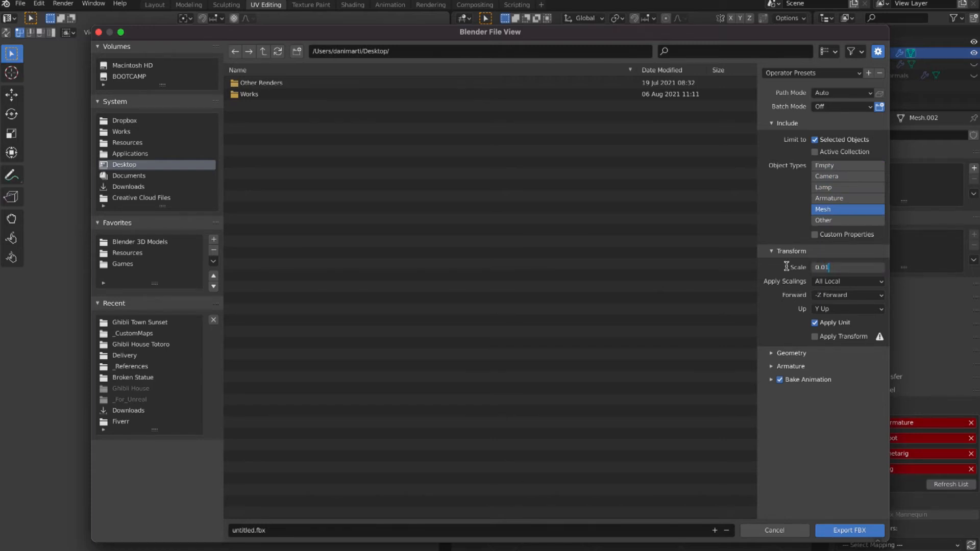
text(0.01)
click(850, 531)
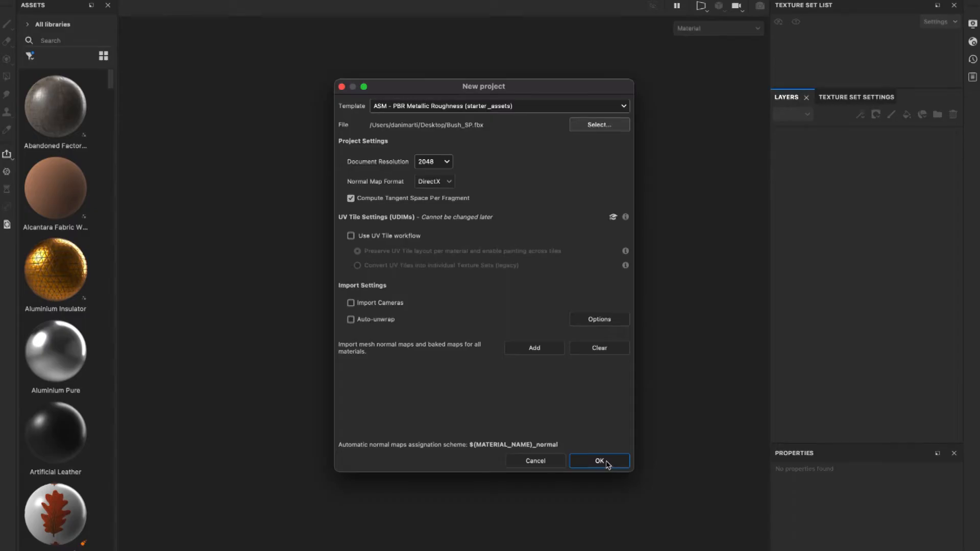
Step: Switch to Substance 3D Painter and create a project from Bush_SP.fbx with the ASM PBR Metallic Roughness template at 2048 resolution and DirectX normals
click(607, 463)
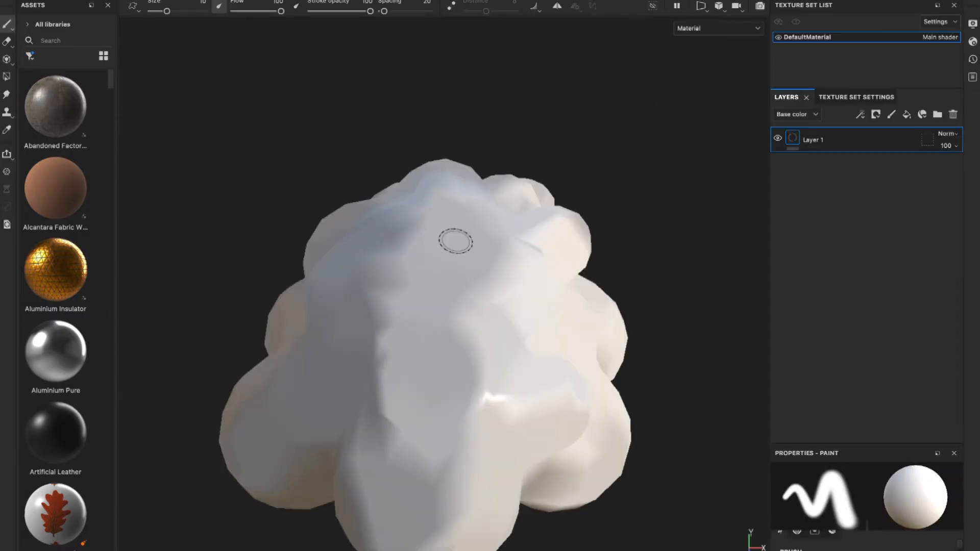
scroll(512, 287, down, 2)
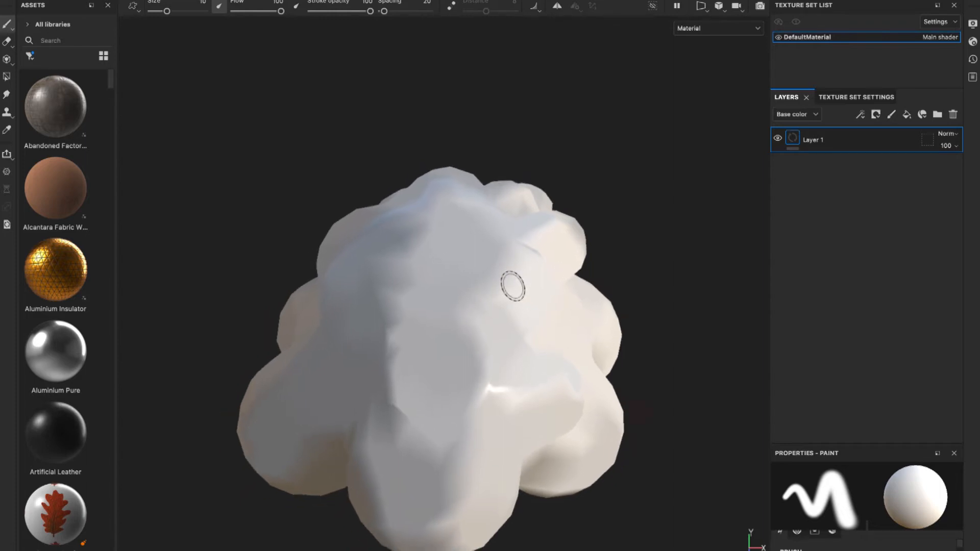
scroll(512, 286, up, 4)
scroll(512, 285, down, 3)
scroll(546, 297, up, 2)
scroll(546, 297, up, 3)
alt+drag(634, 295, 449, 272)
scroll(449, 272, down, 2)
scroll(450, 272, down, 2)
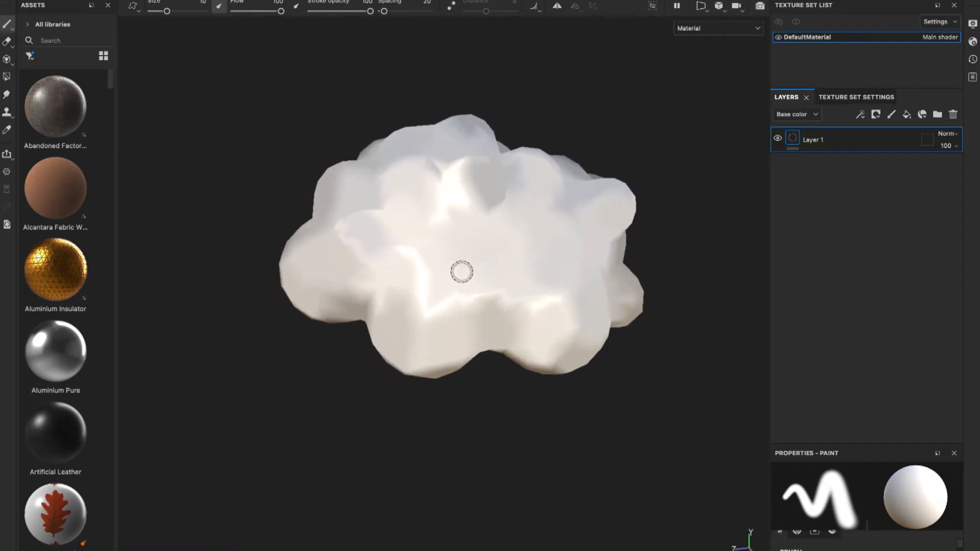
Step: Set up mesh map baking with an output size of 4096 and the low poly mesh used as the high poly mesh
click(847, 97)
scroll(870, 275, down, 2)
scroll(911, 366, down, 1)
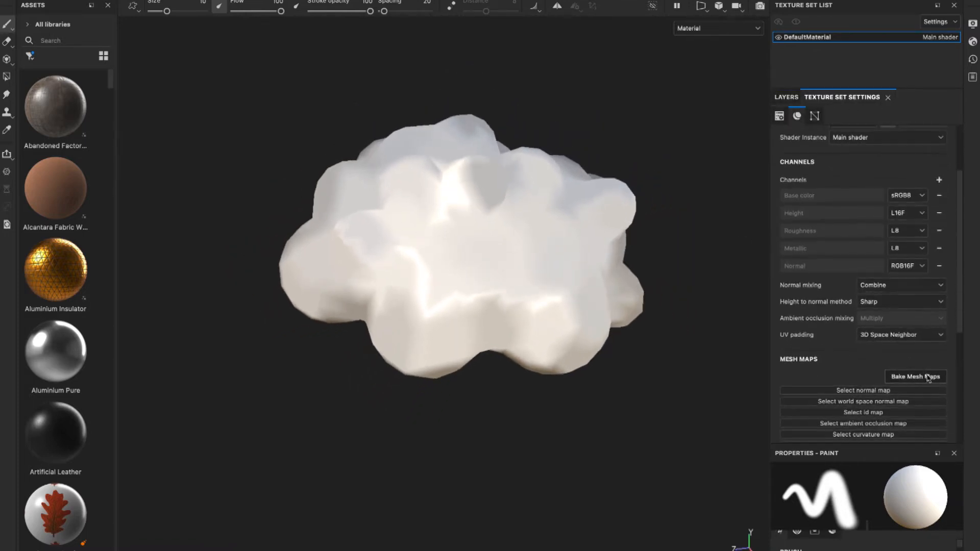
click(915, 378)
click(529, 131)
click(477, 223)
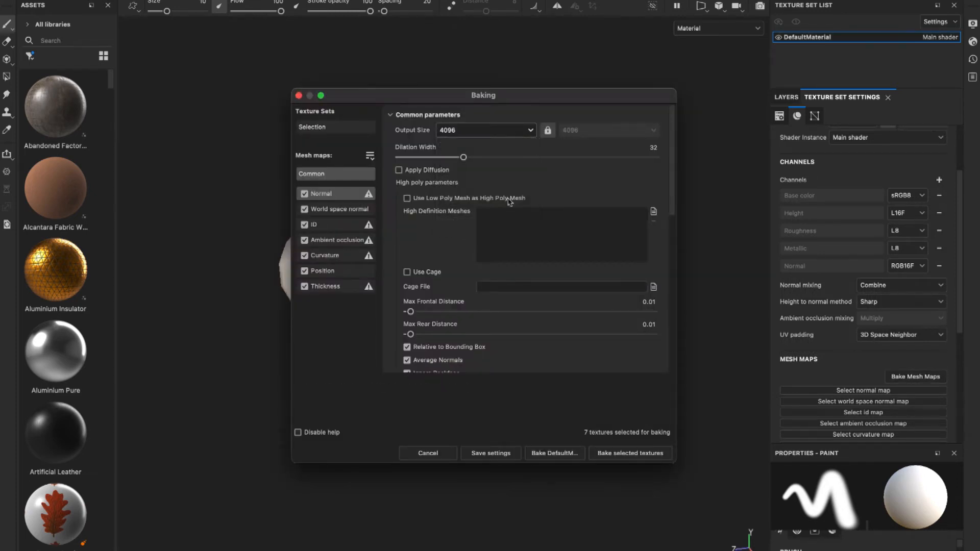
scroll(536, 172, down, 2)
scroll(537, 172, up, 2)
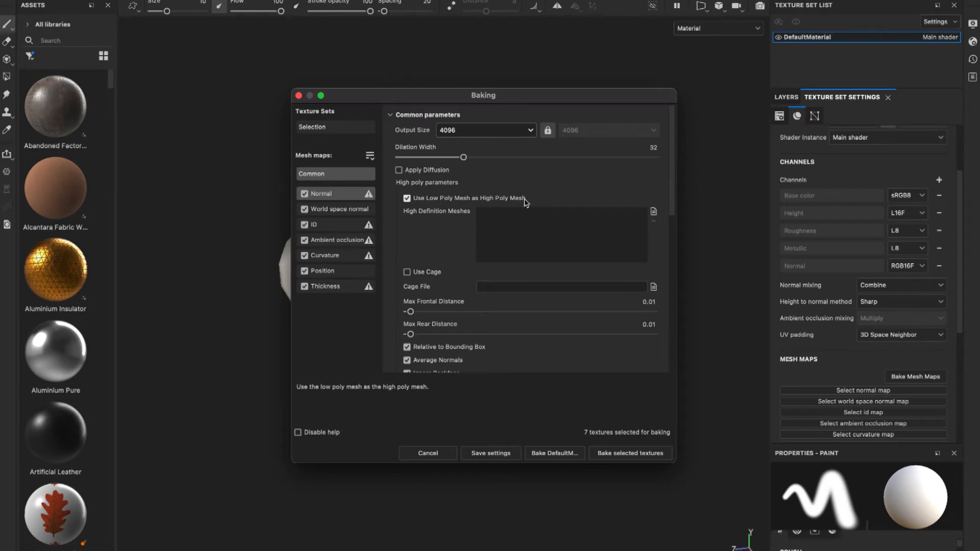
Step: Bake all selected mesh maps for DefaultMaterial, close the baking report and inspect the bush
scroll(526, 203, down, 1)
scroll(527, 203, down, 1)
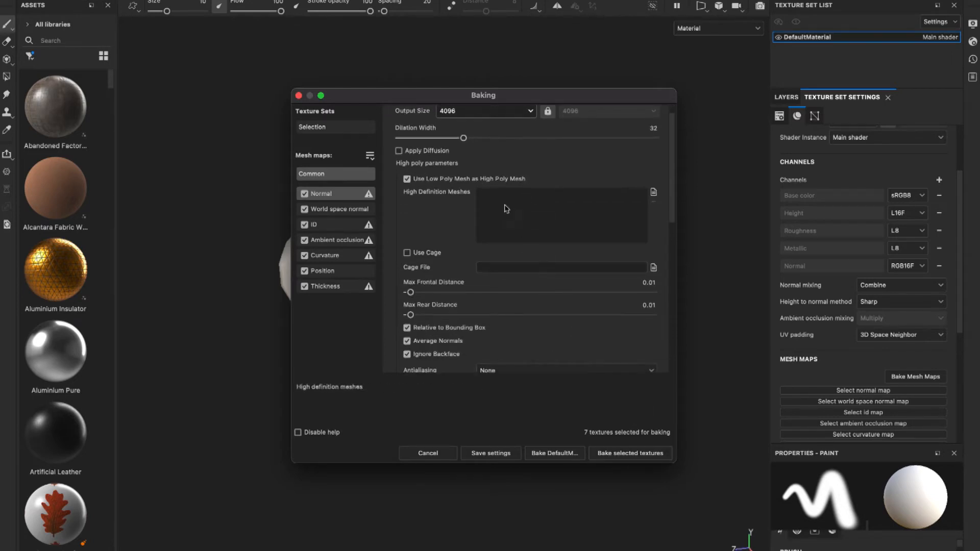
click(630, 453)
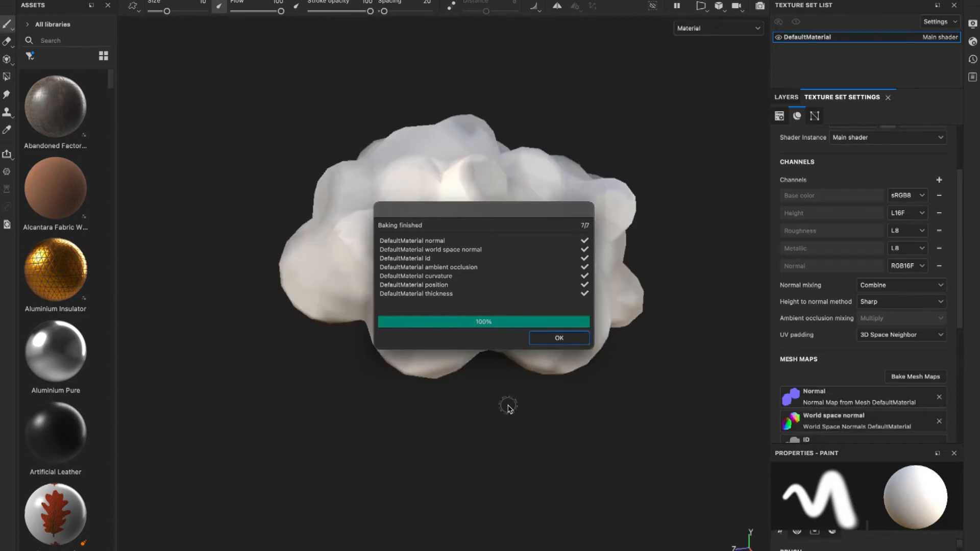
click(559, 338)
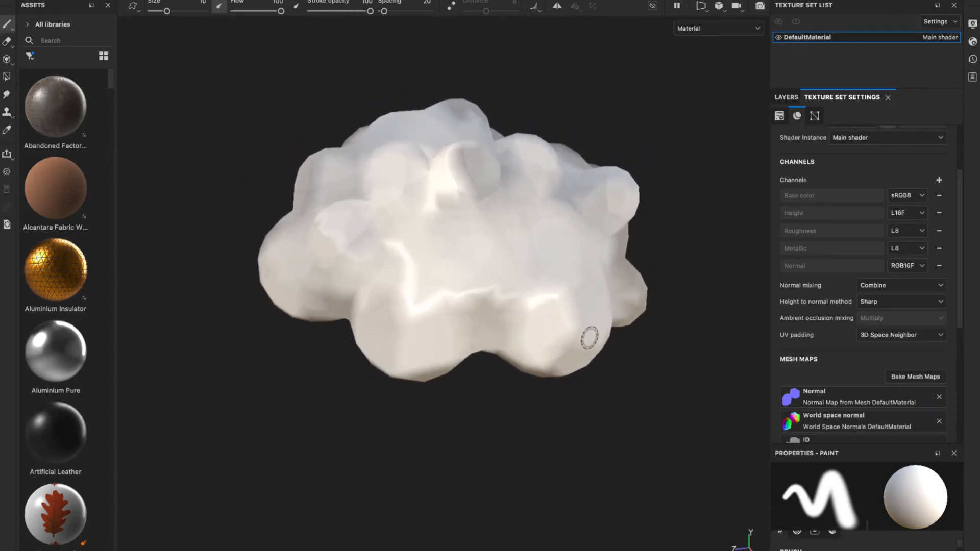
scroll(589, 338, down, 2)
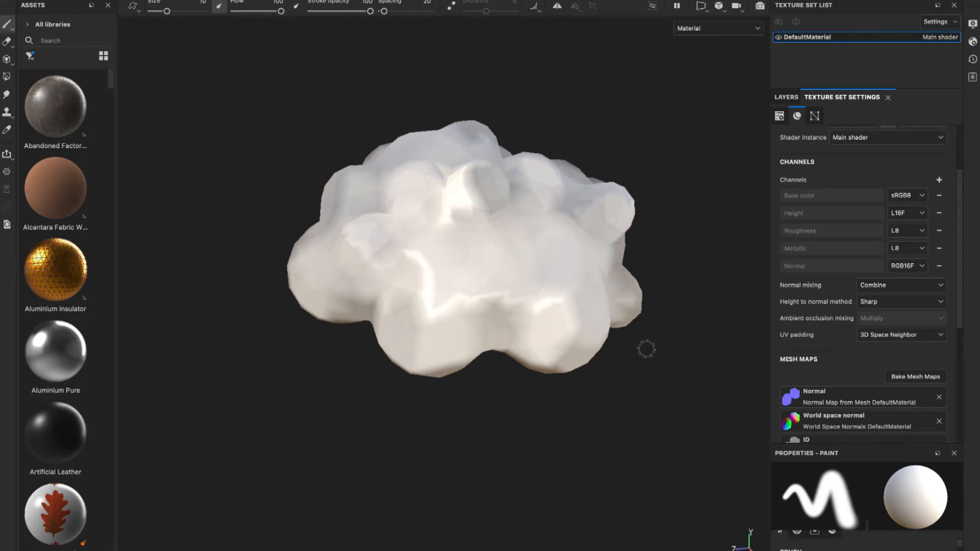
alt+drag(643, 345, 704, 286)
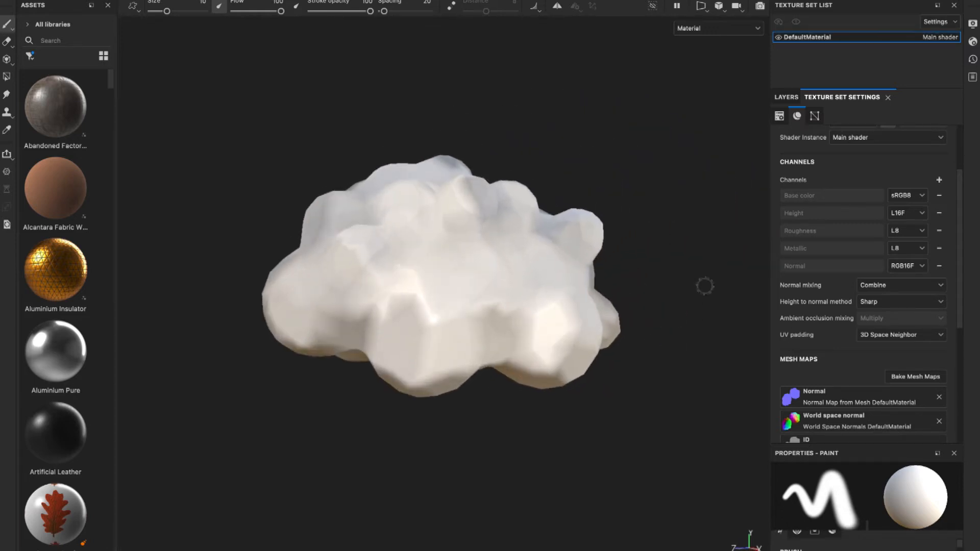
Step: Delete Layer 1 and add a fill layer named "Base Color"
click(786, 97)
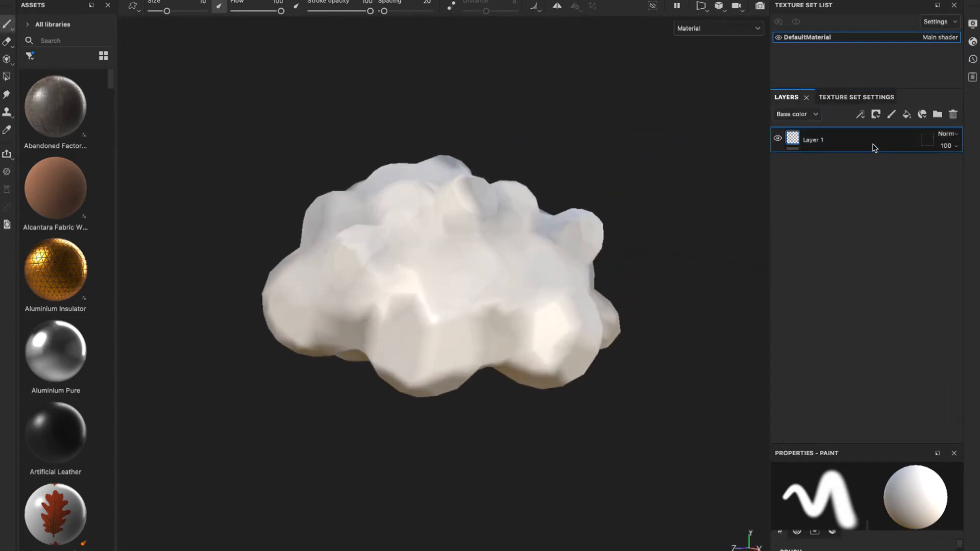
key(Delete)
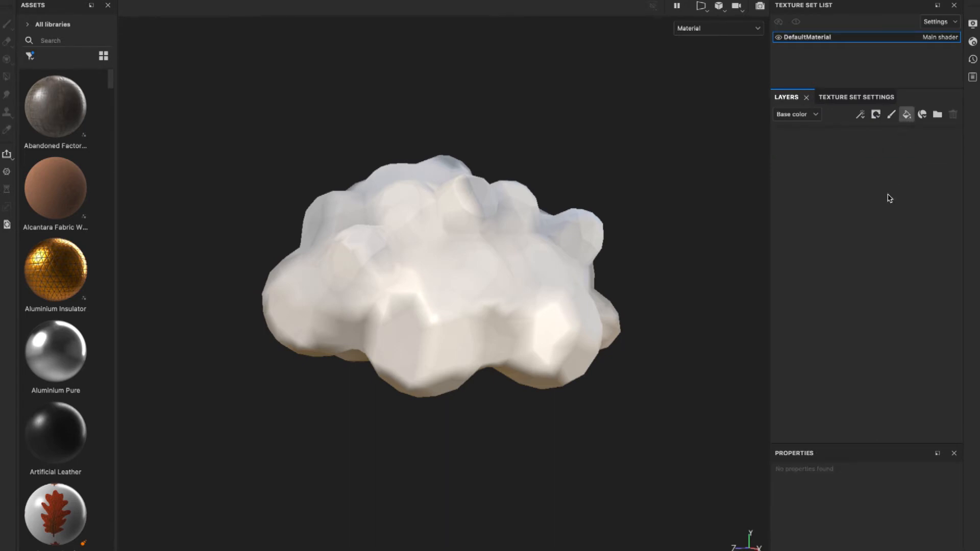
double_click(822, 147)
text(Base)
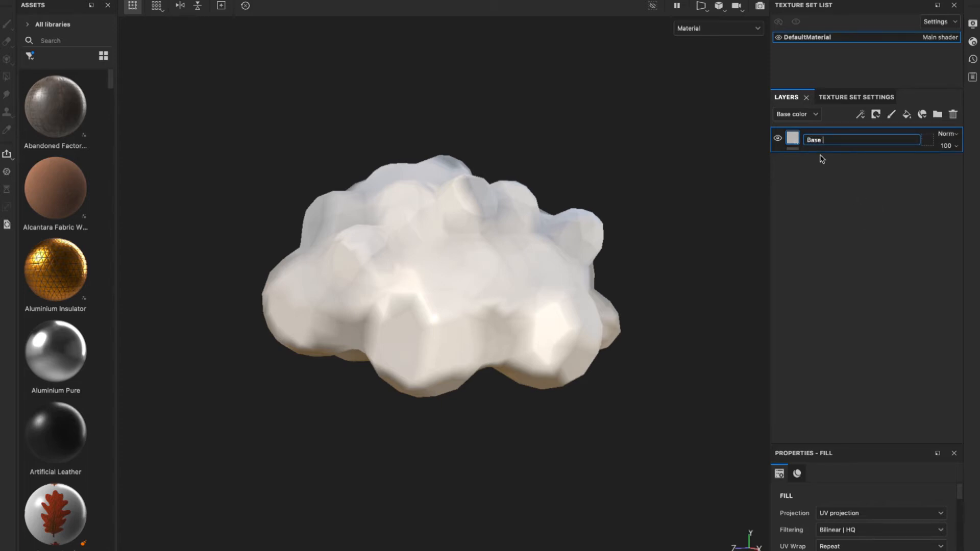
text( Color)
key(Return)
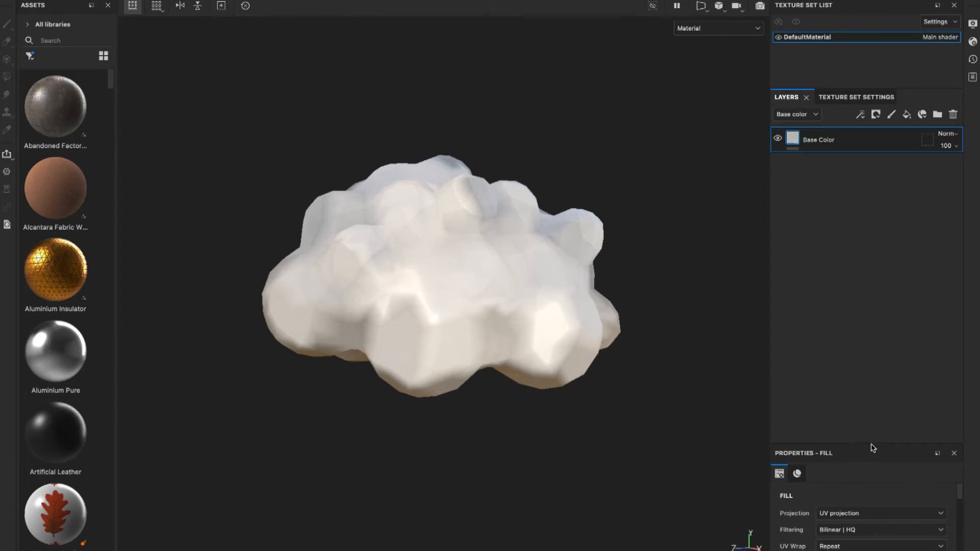
Step: Limit the Base Color fill to its color and roughness channels and set the roughness to 1
drag(871, 444, 872, 266)
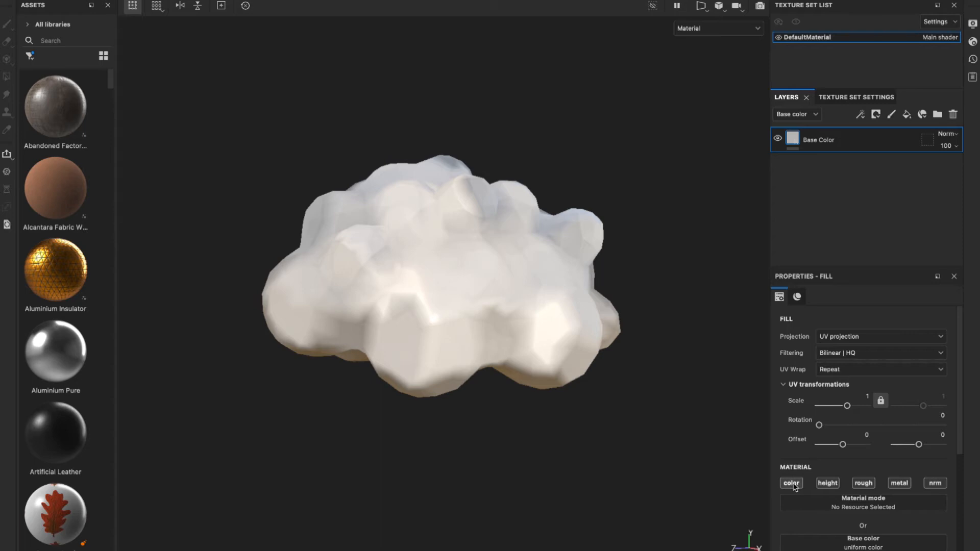
alt+click(794, 484)
click(865, 485)
scroll(850, 464, down, 5)
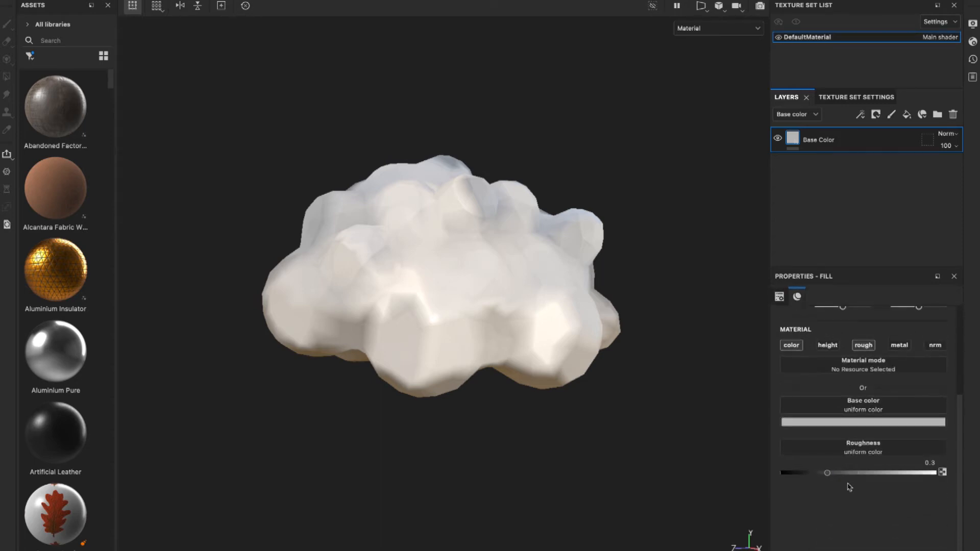
drag(827, 474, 961, 478)
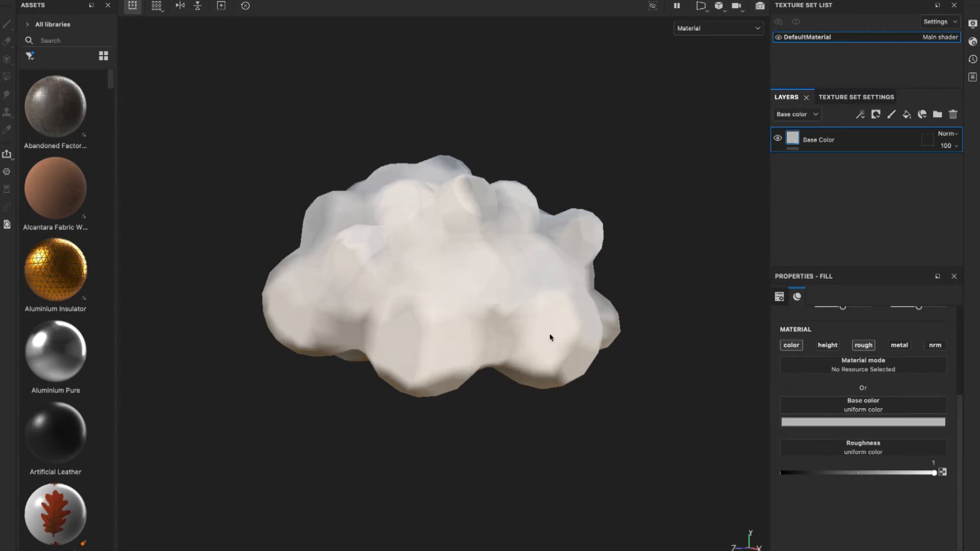
Step: Set the Base Color layer's fill color to the bluish green 226c4e
scroll(881, 521, up, 3)
scroll(879, 521, down, 1)
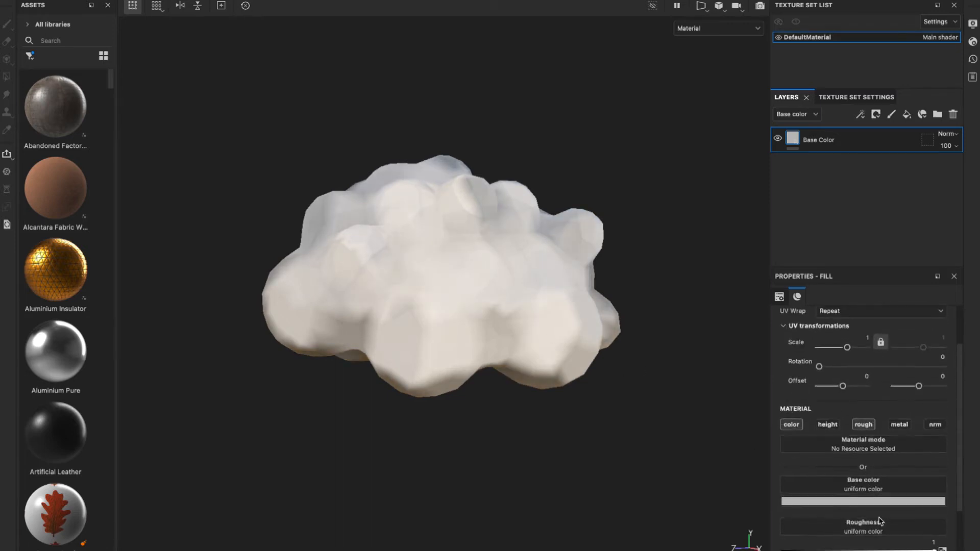
scroll(833, 455, down, 1)
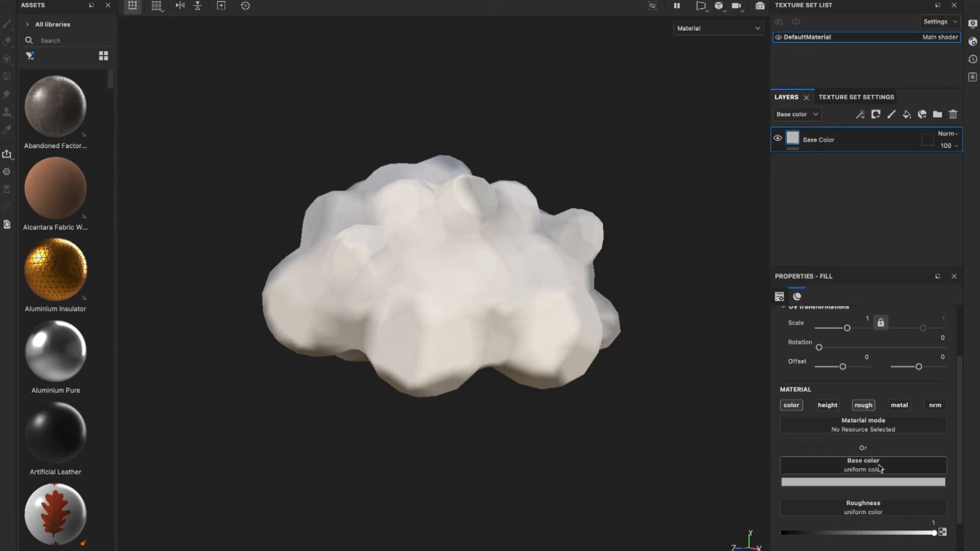
click(874, 486)
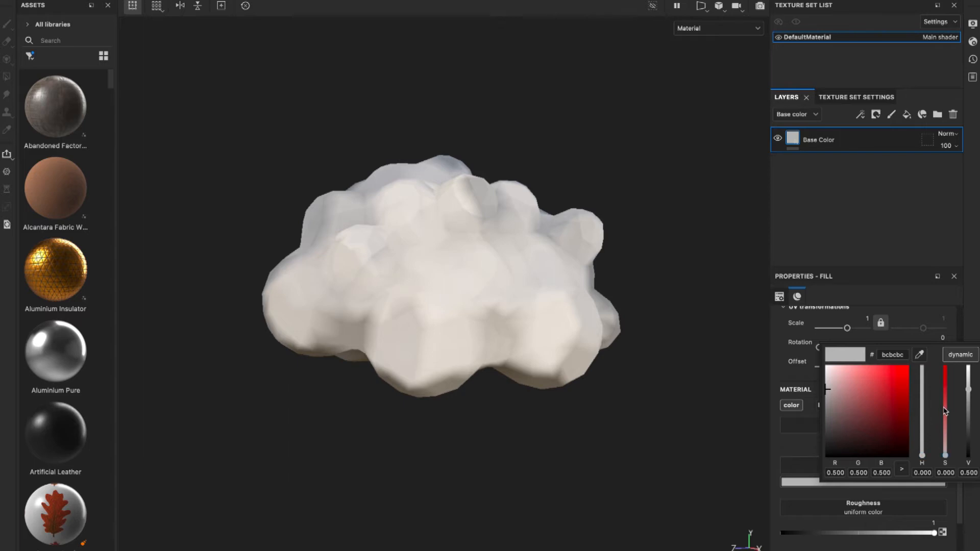
drag(946, 412, 946, 368)
drag(922, 453, 879, 420)
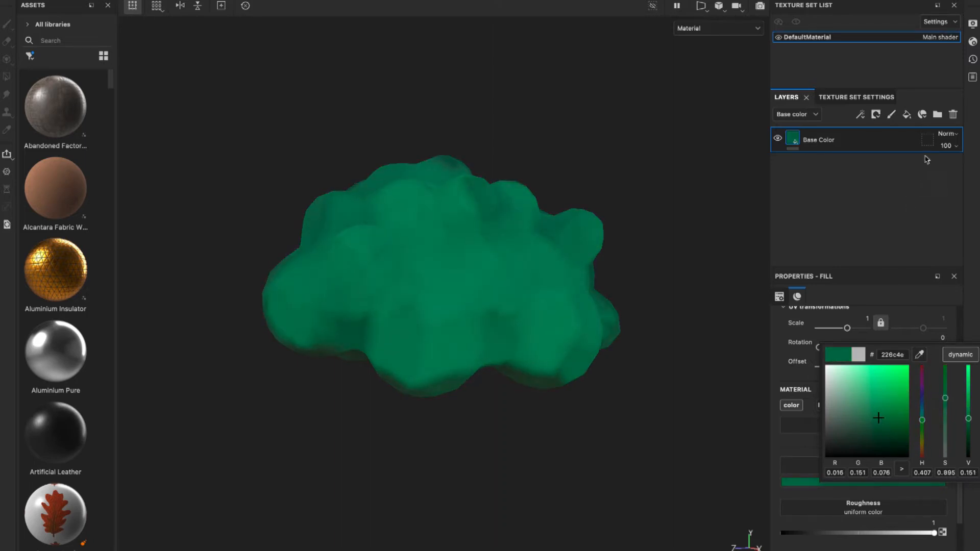
click(907, 134)
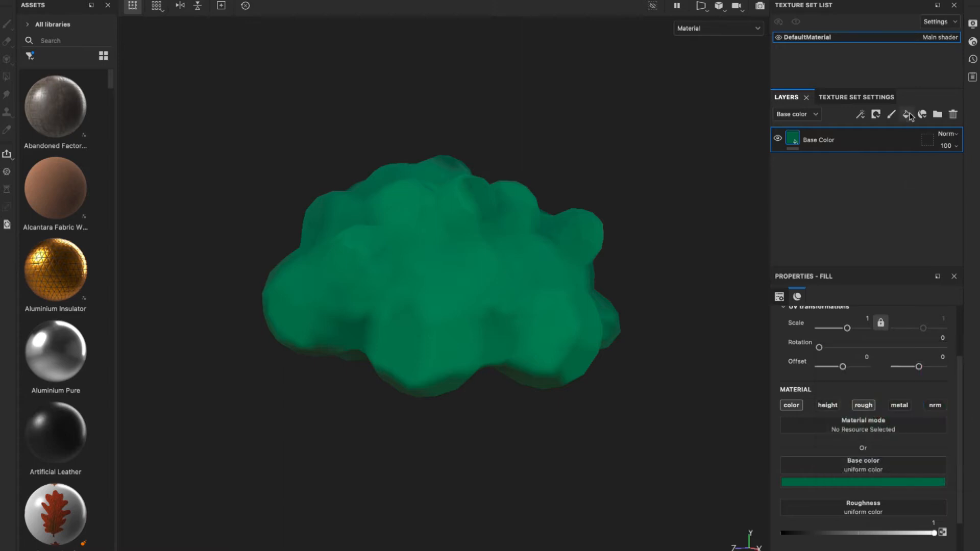
Step: Add a fill layer named "Shadow" above Base Color and keep only its color channel active
click(906, 114)
double_click(819, 140)
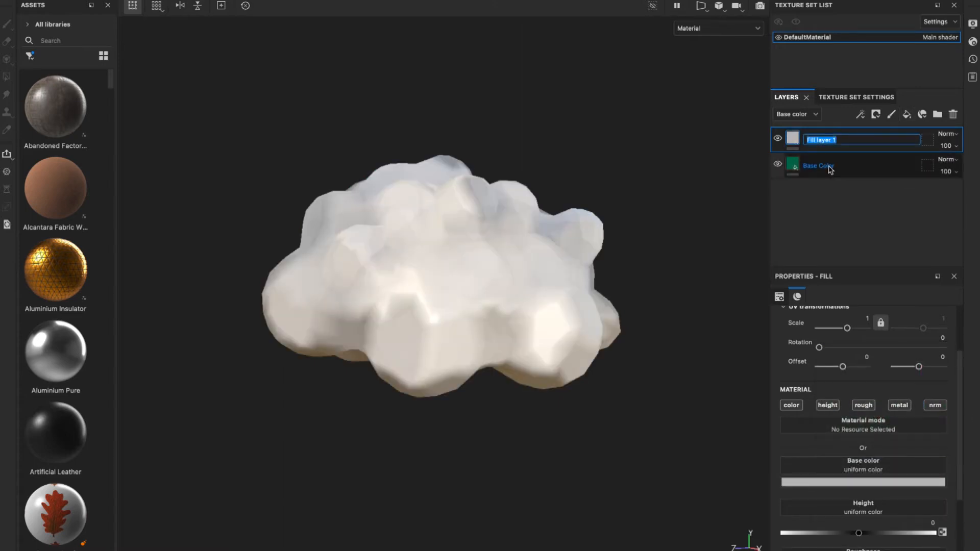
text(Shadow)
key(Return)
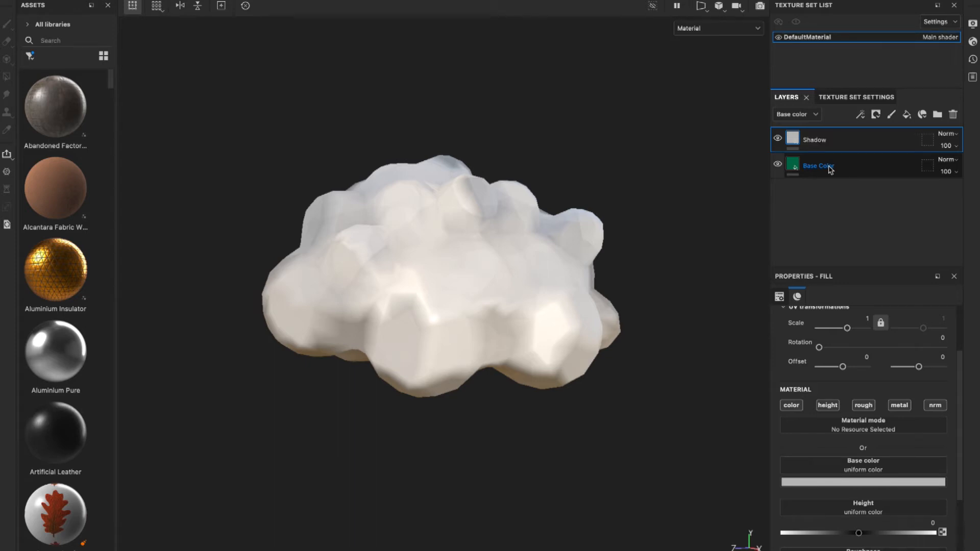
click(792, 405)
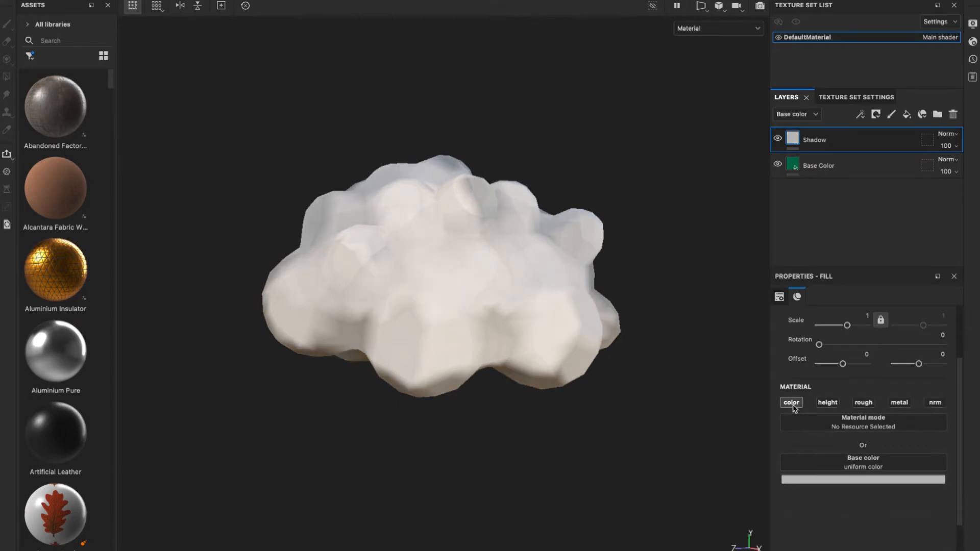
Step: Sample the Base Color layer's green for the Shadow layer's fill and darken it by lowering its value
click(878, 480)
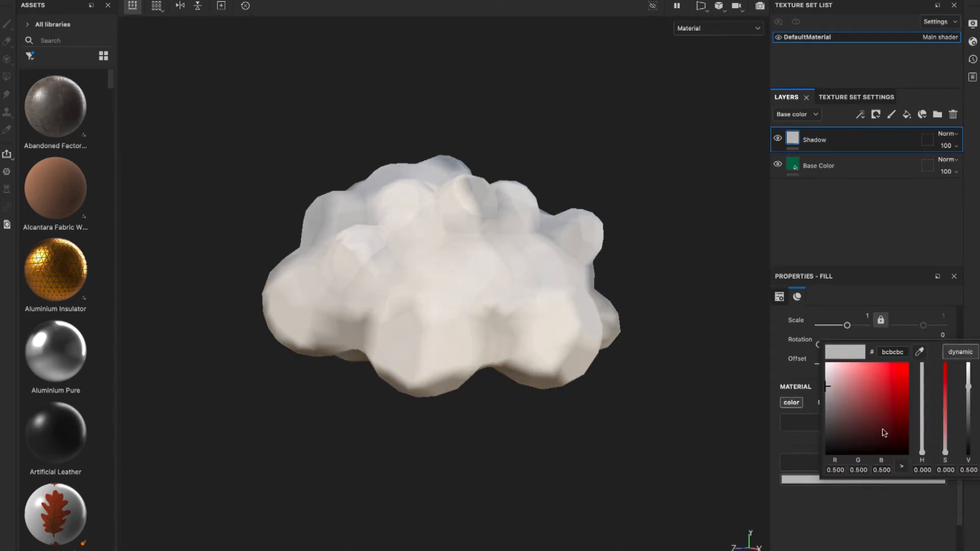
click(919, 352)
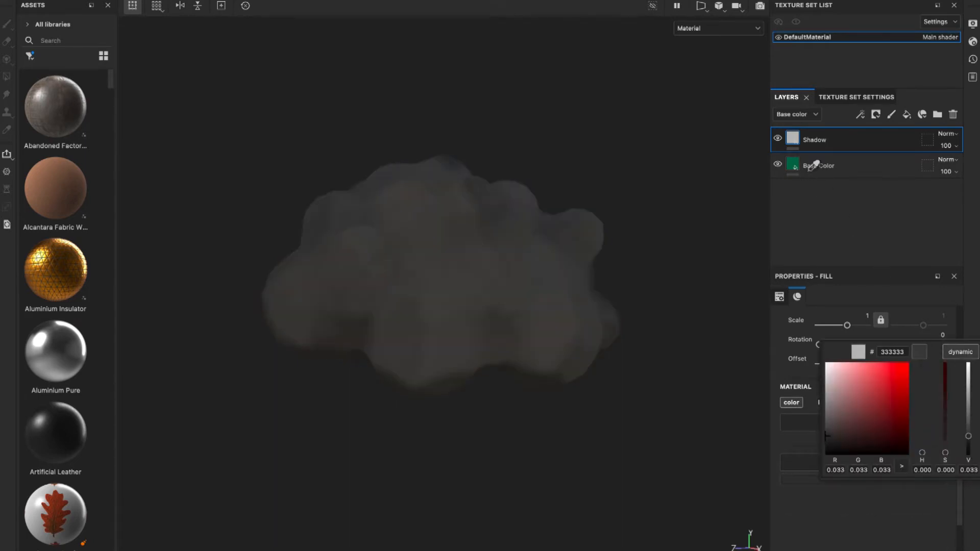
click(793, 164)
drag(971, 419, 969, 436)
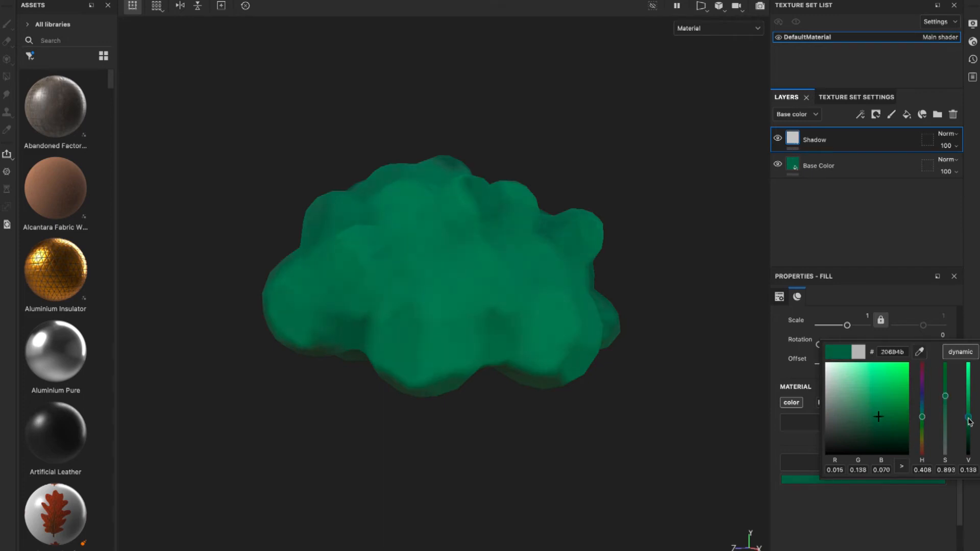
click(879, 238)
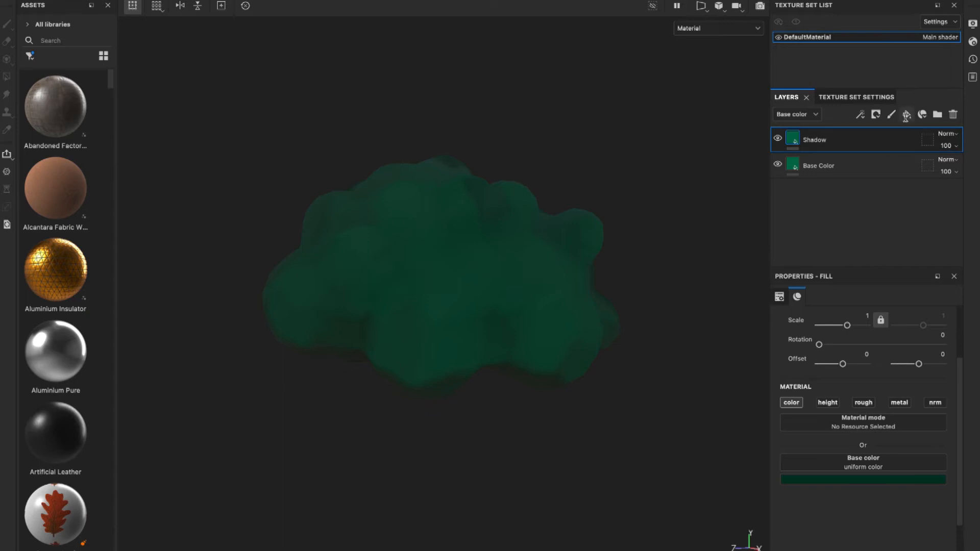
Step: Add a fill layer named "Light" above Shadow and keep only its color channel active
click(907, 116)
double_click(821, 140)
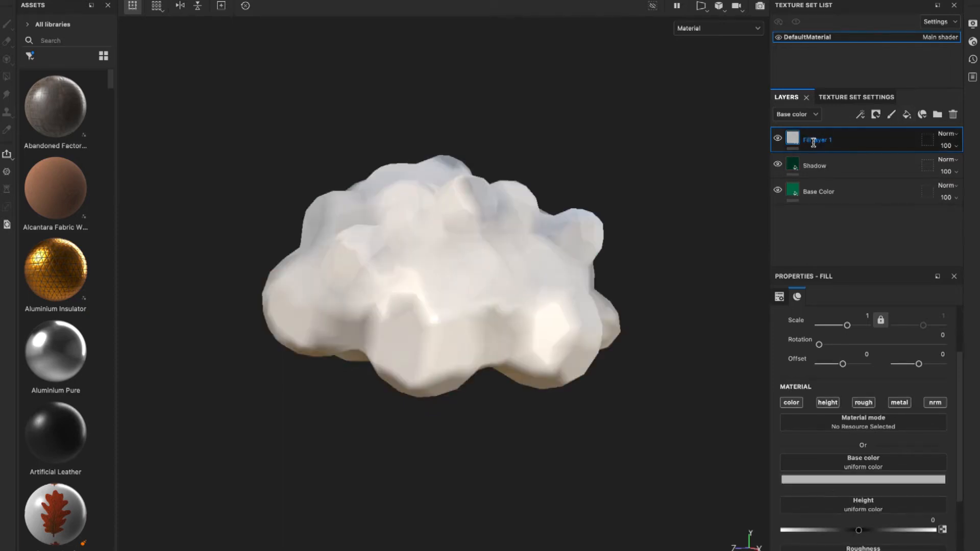
text(L)
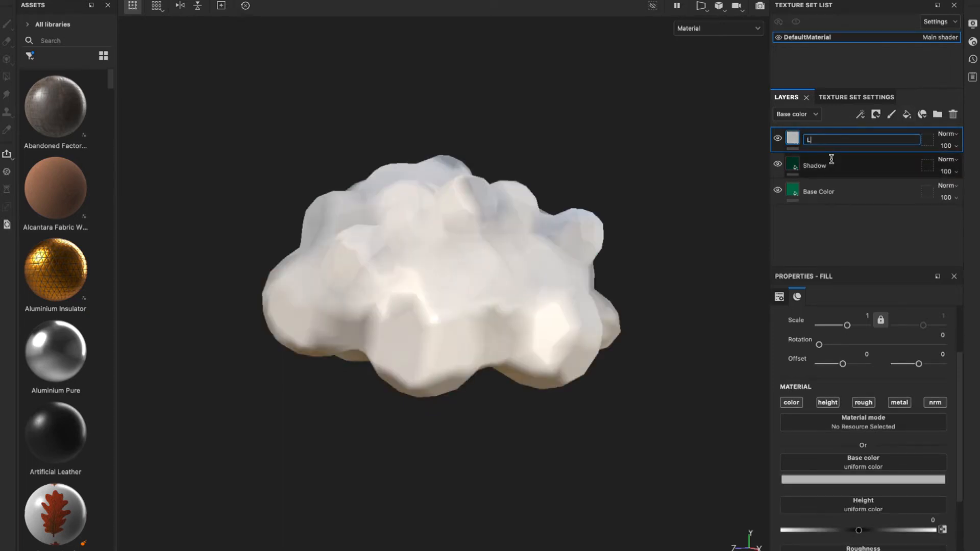
text(ight)
key(Return)
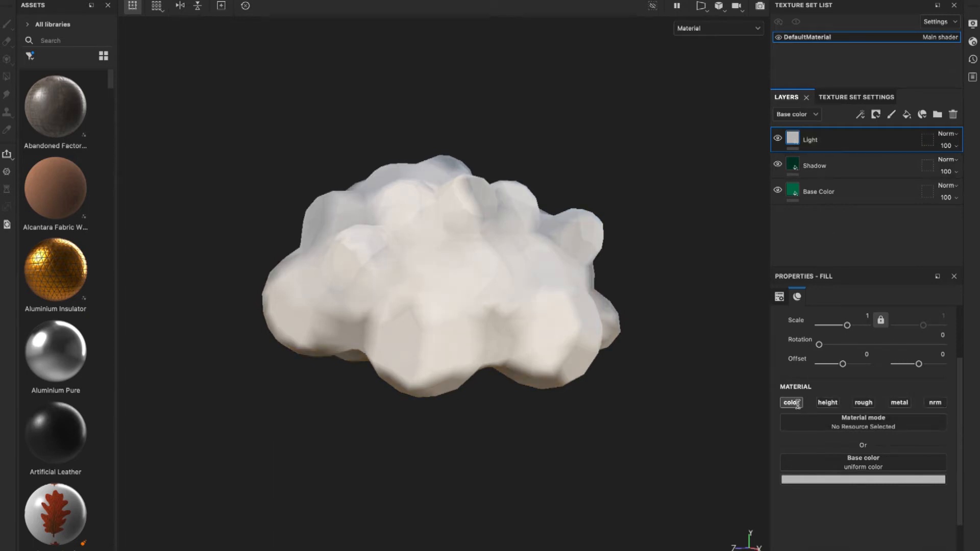
Step: Sample the Base Color layer's green for the Light layer's fill and brighten it by raising its value
click(900, 480)
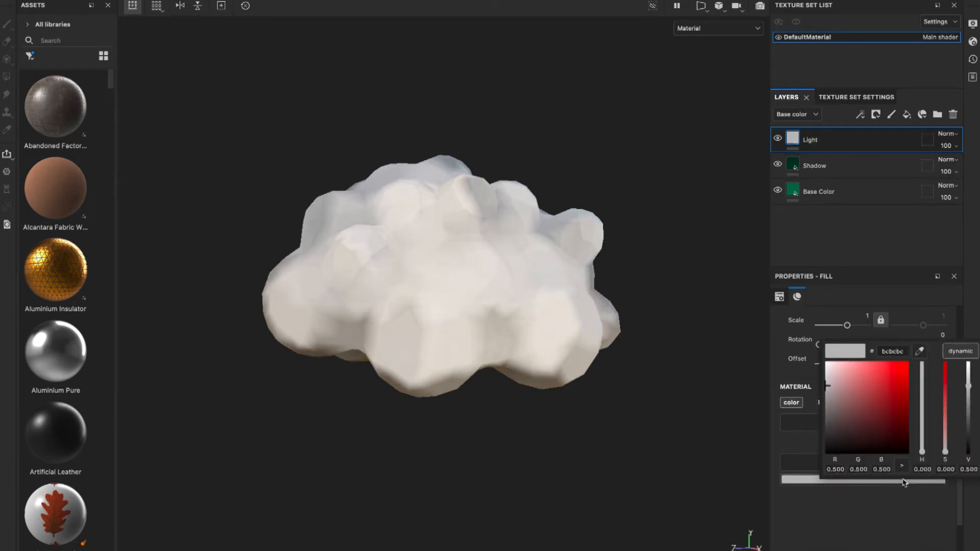
click(919, 352)
click(794, 187)
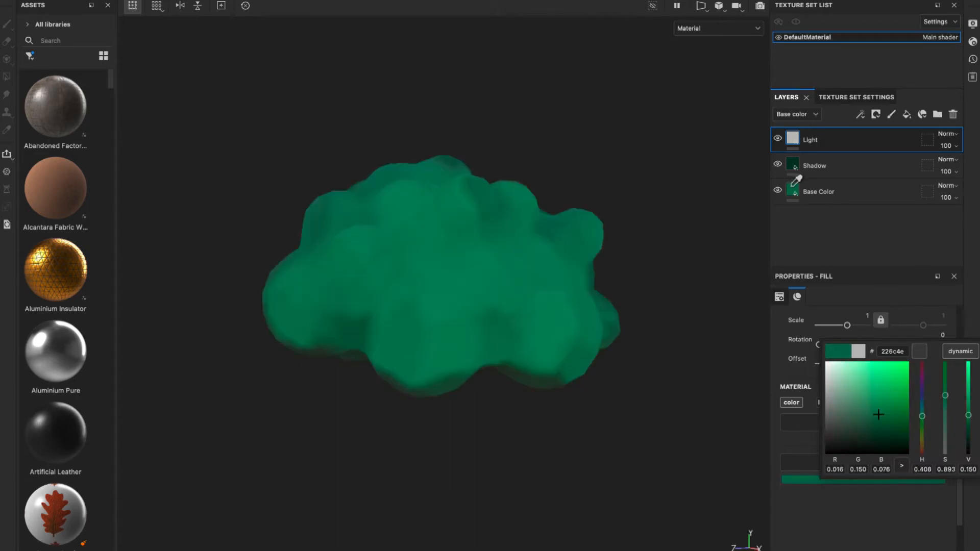
drag(971, 411, 968, 382)
click(849, 227)
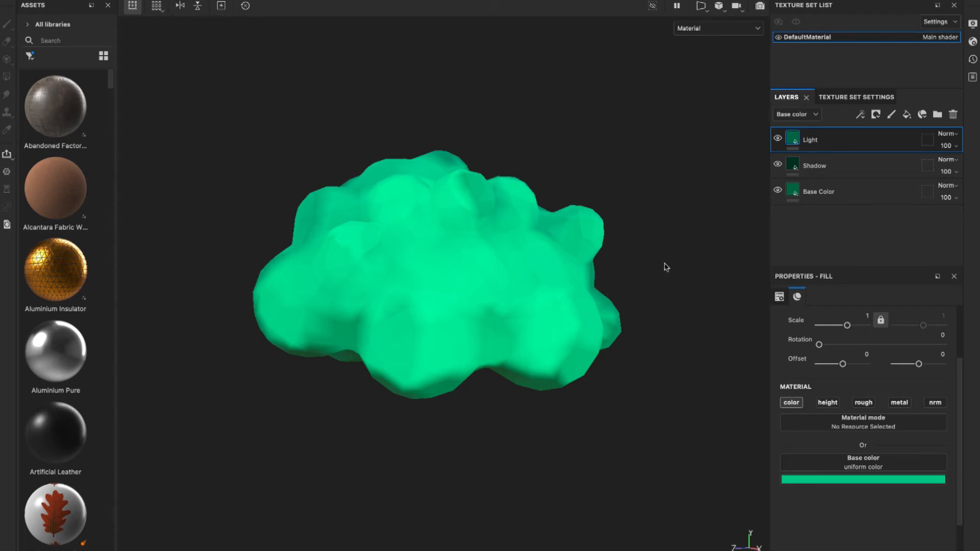
Step: Hide the Light layer and give the Shadow layer a black mask driven by a Position generator
right_click(795, 166)
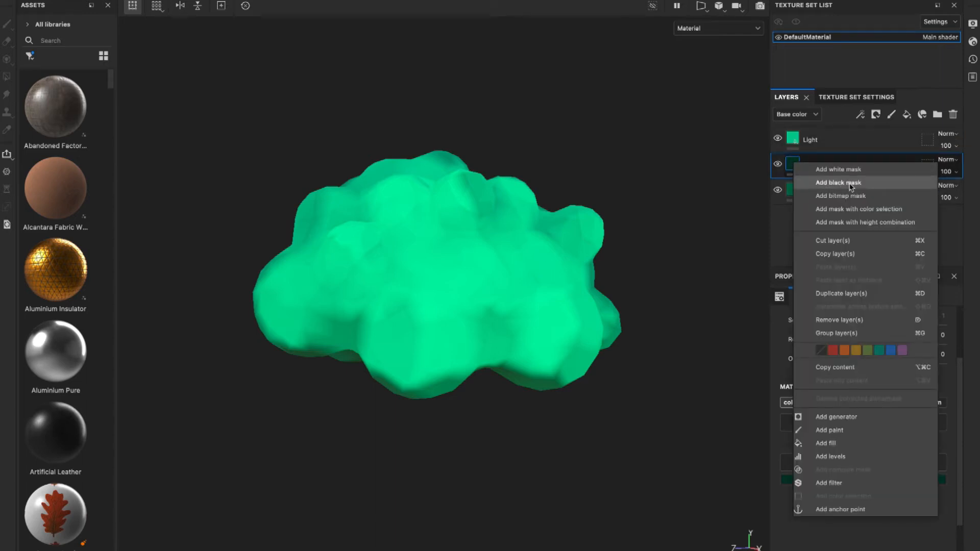
click(851, 184)
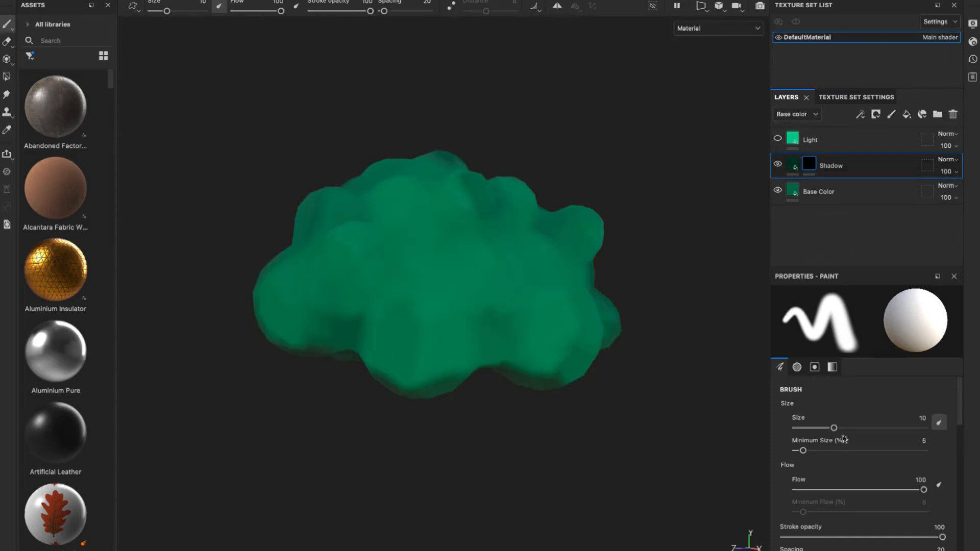
right_click(810, 164)
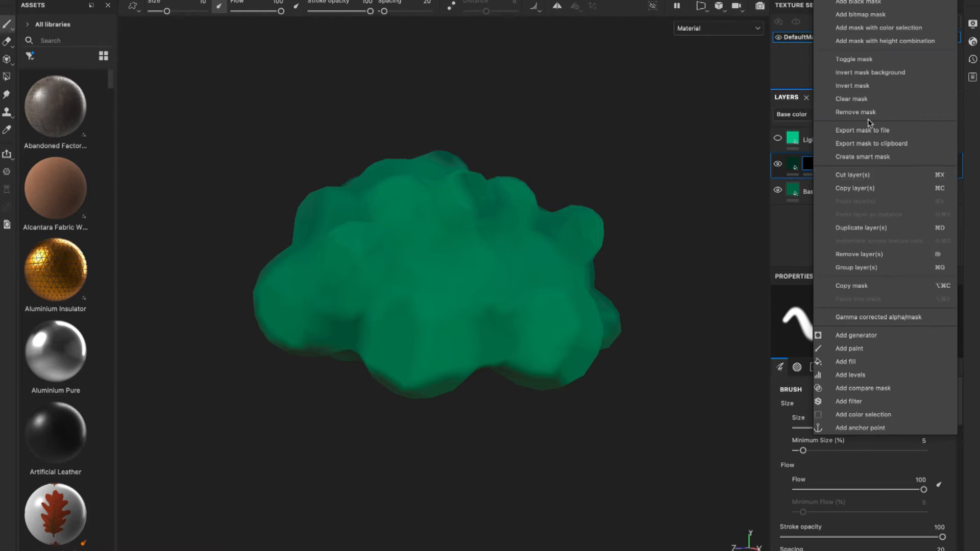
click(862, 335)
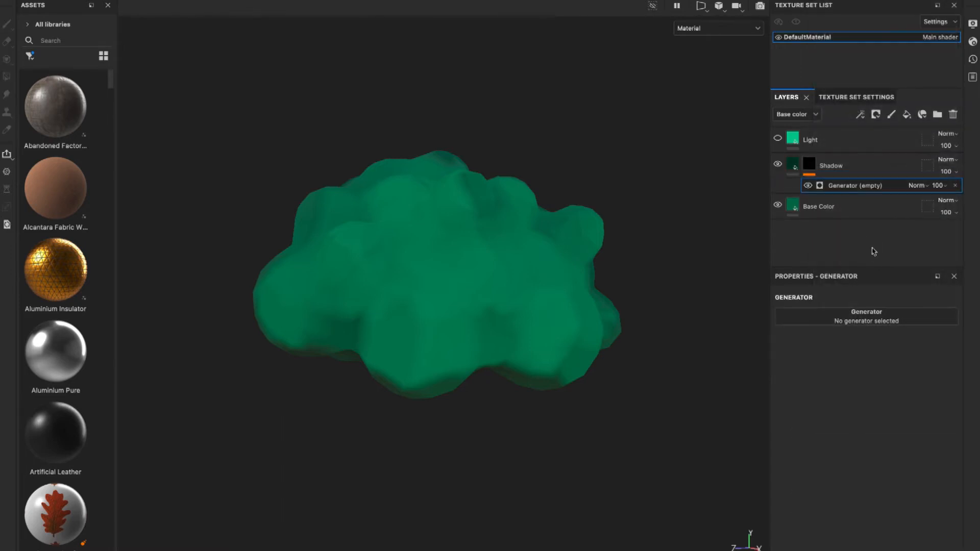
click(874, 318)
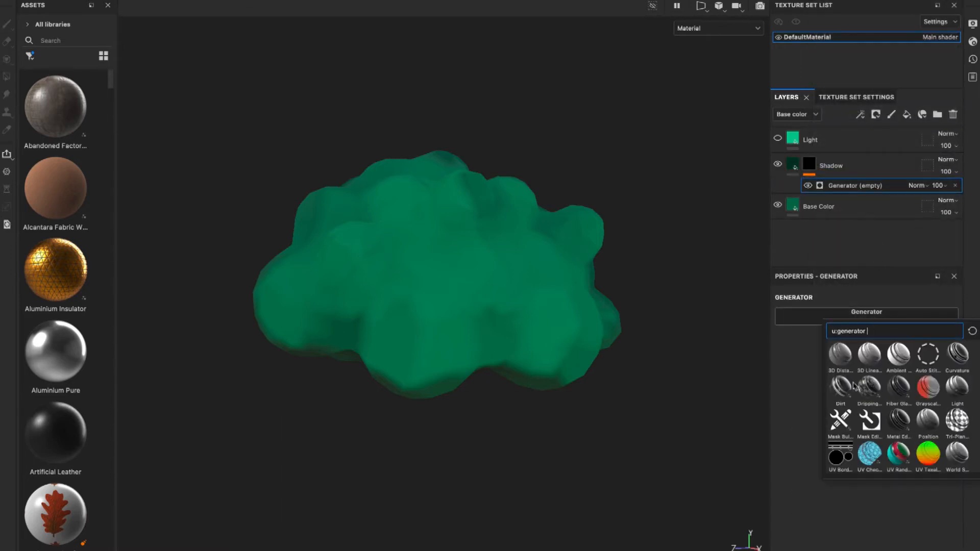
click(930, 427)
Step: With the mask displayed, invert the Position generator's gradient and set its contrast to 0.89 and its balance to 0.47
click(736, 31)
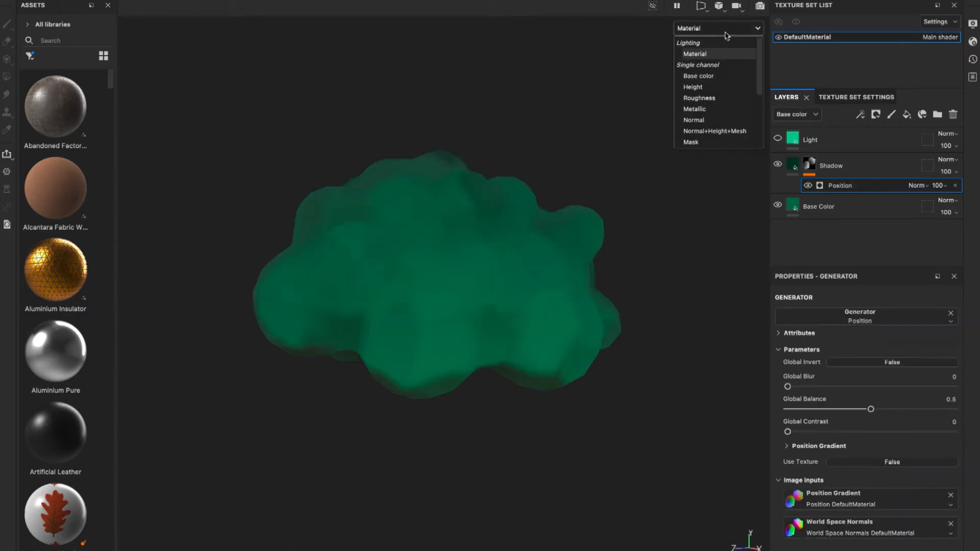
click(694, 142)
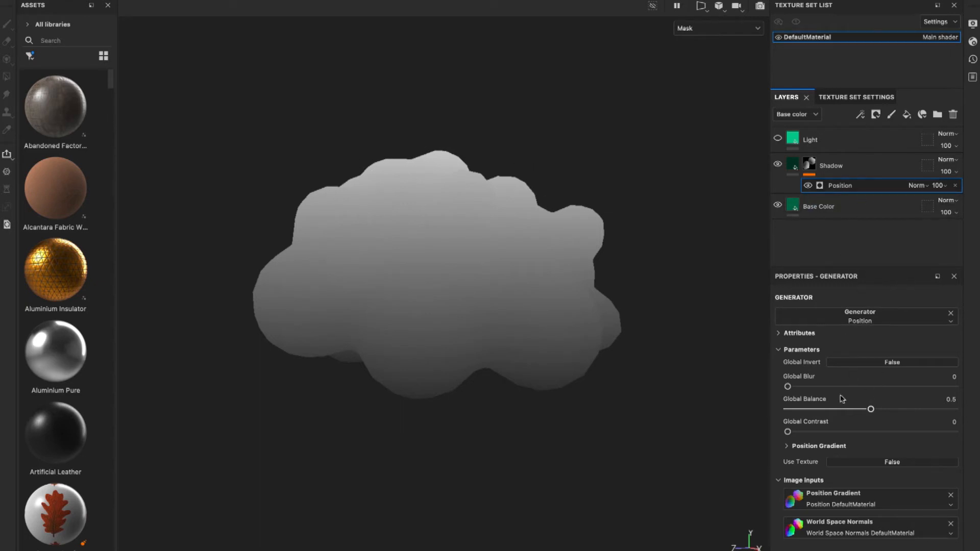
click(788, 447)
scroll(817, 434, down, 4)
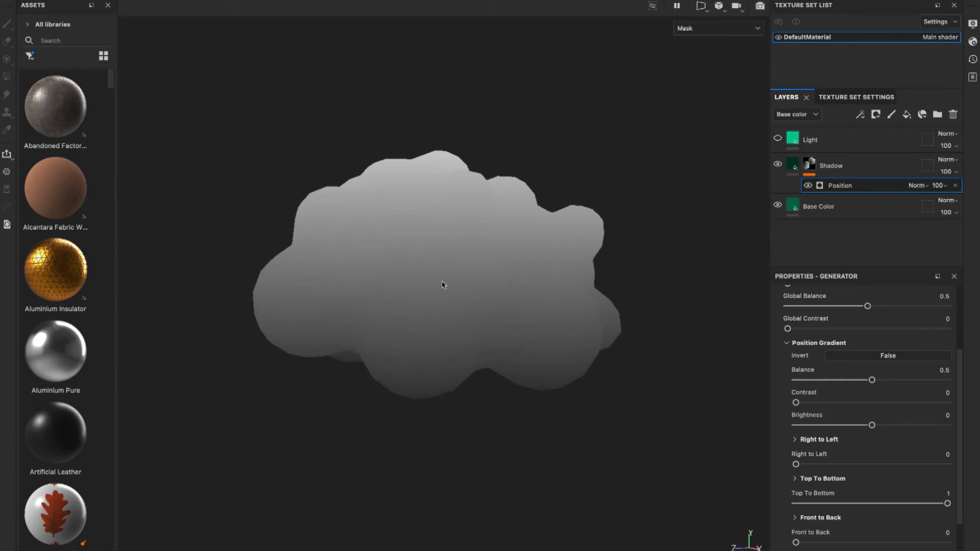
click(901, 357)
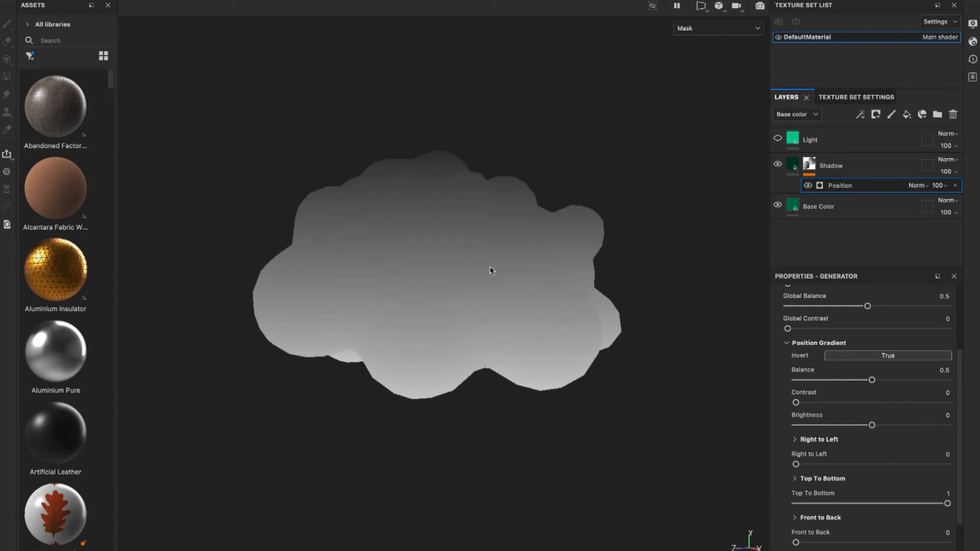
drag(795, 402, 931, 407)
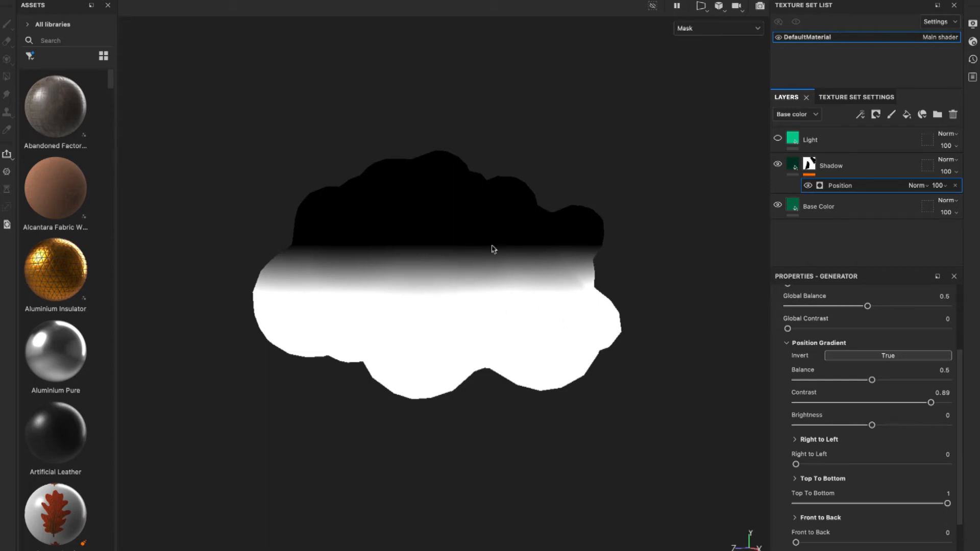
drag(873, 382, 867, 380)
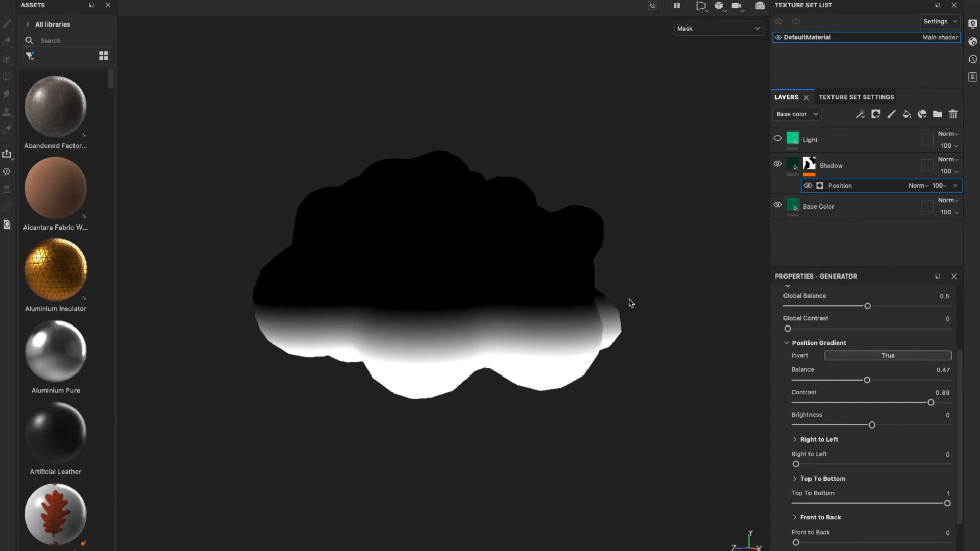
Step: Compare the shadow gradient on the bush in base color and full material display, ending on base color
click(719, 28)
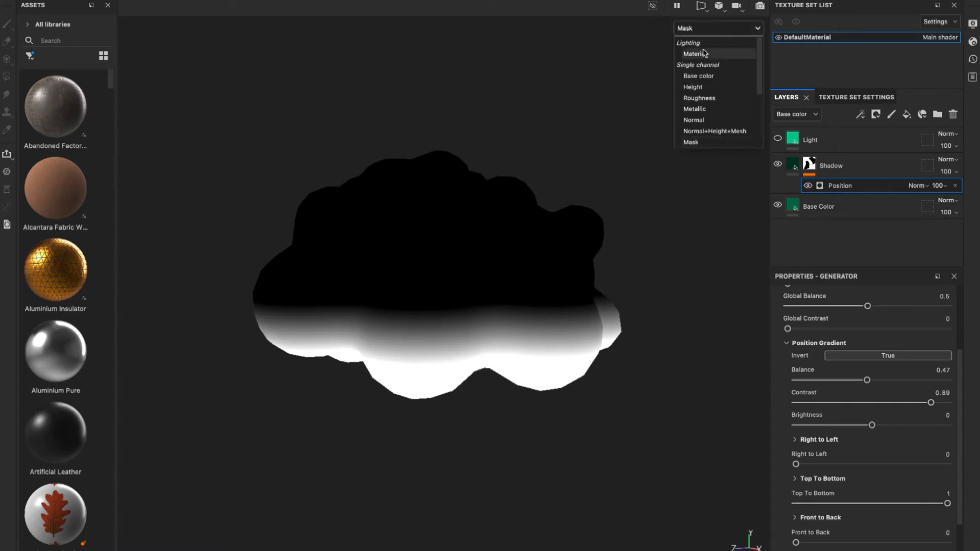
click(705, 76)
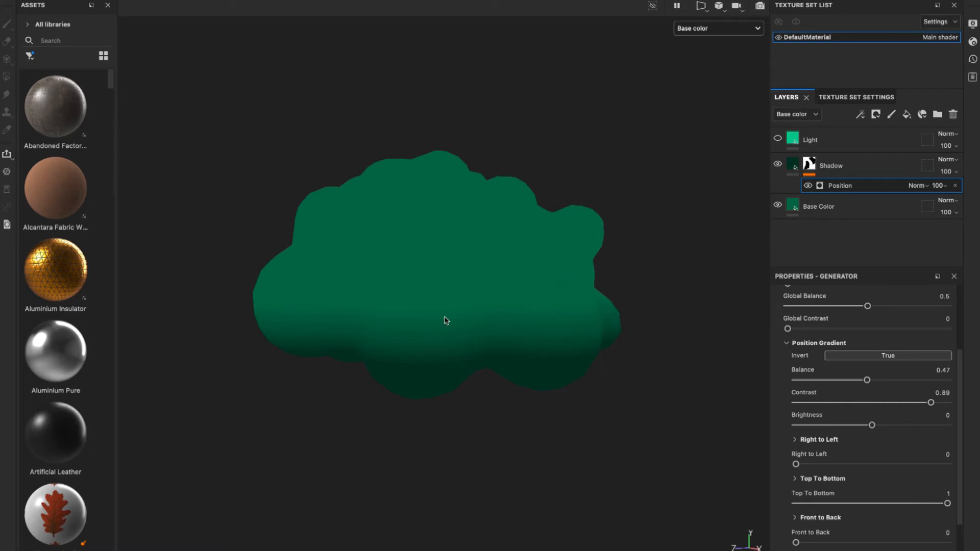
click(720, 33)
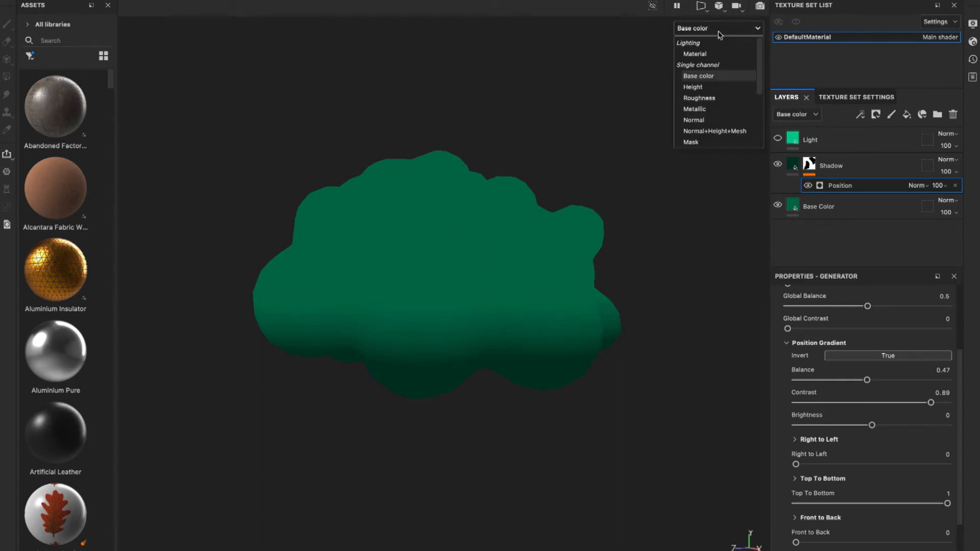
click(700, 53)
scroll(467, 216, down, 2)
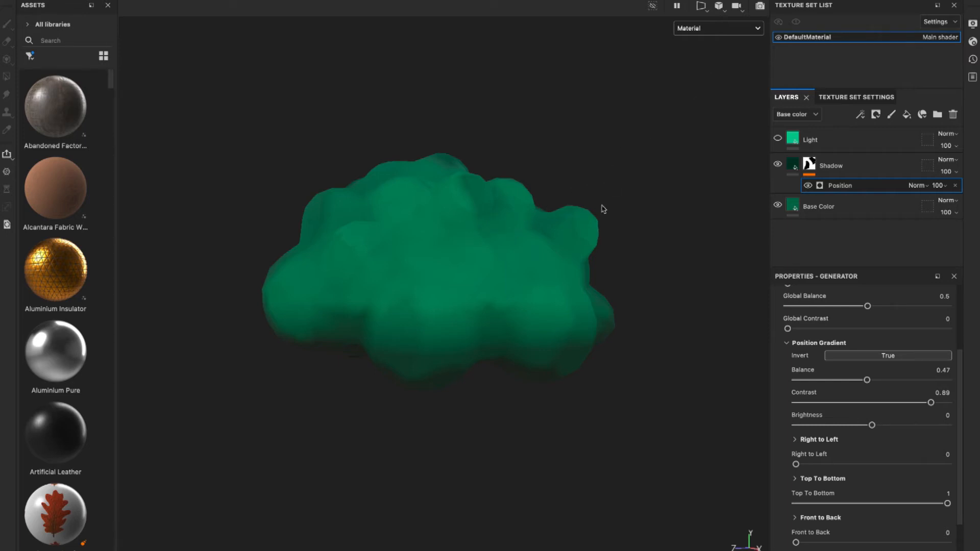
scroll(614, 206, up, 2)
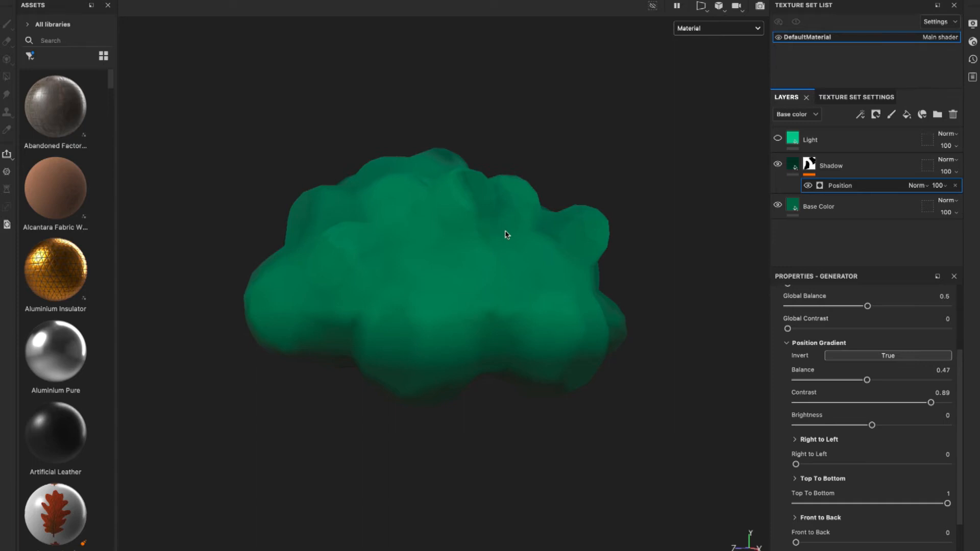
click(715, 29)
click(708, 77)
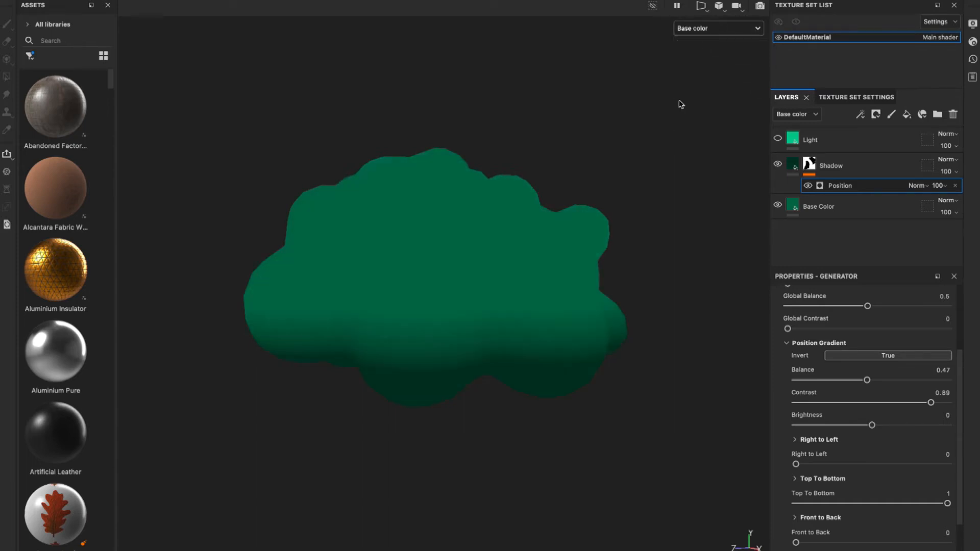
scroll(468, 308, down, 2)
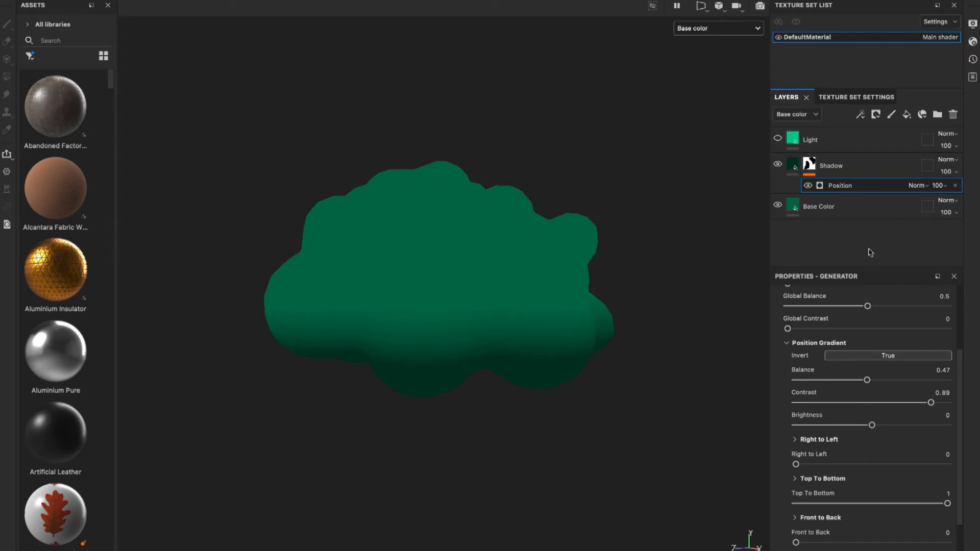
Step: Add a Blur Slope filter above the Position generator in the Shadow layer's mask
right_click(843, 185)
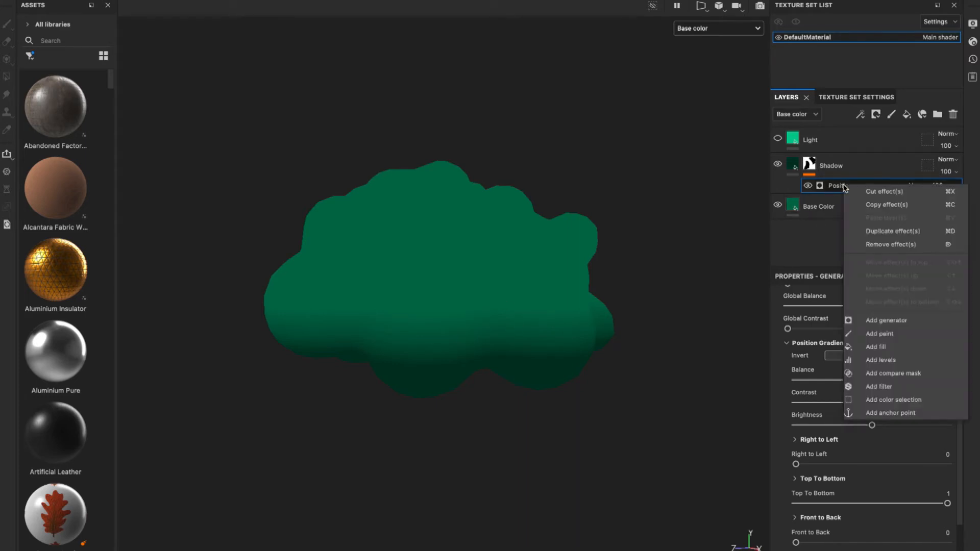
click(892, 386)
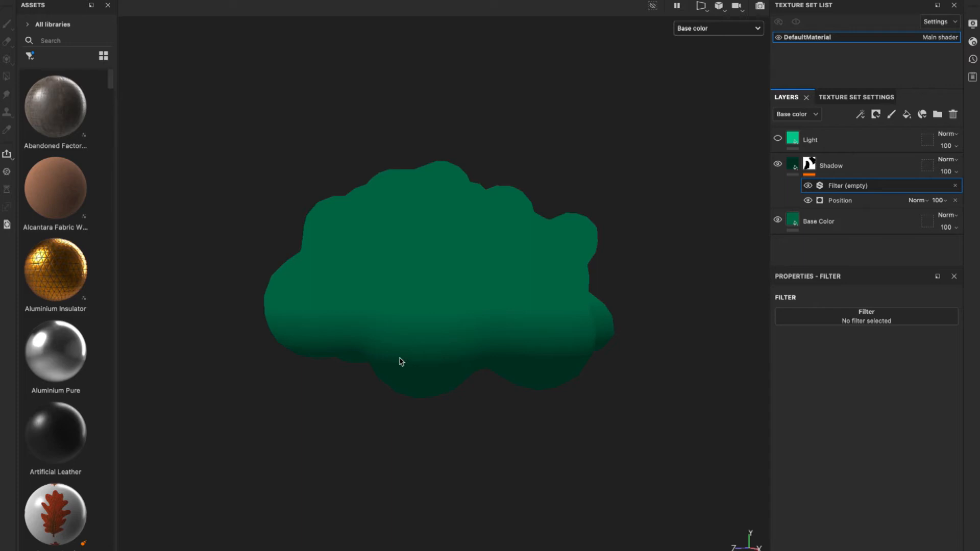
click(886, 321)
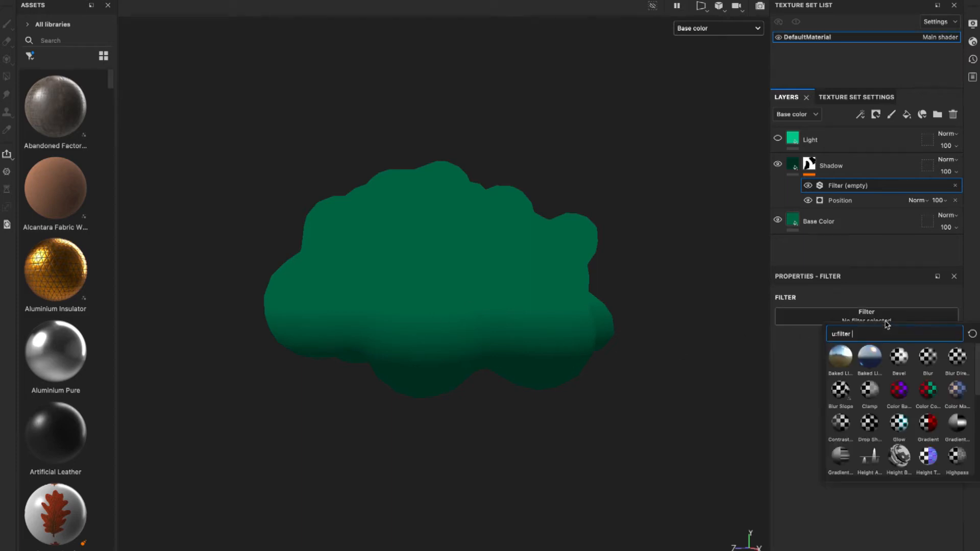
click(842, 391)
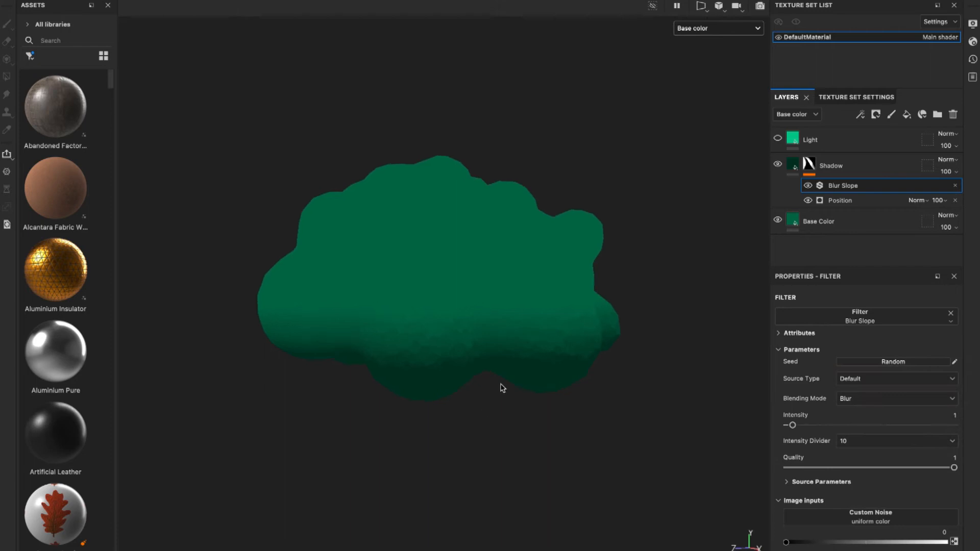
alt+drag(571, 348, 512, 356)
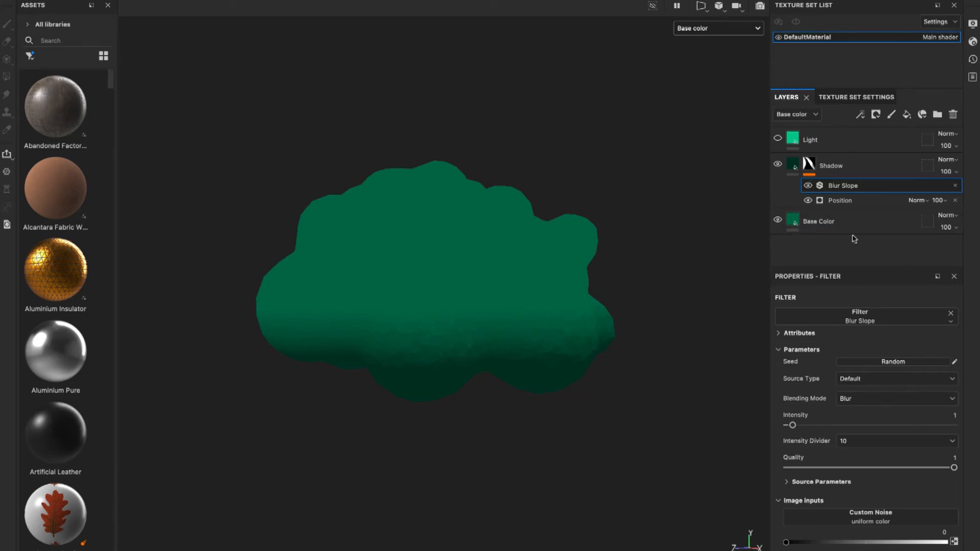
Step: Add a Blur Directional filter above Blur Slope in the Shadow mask and set its intensity to 0.85
right_click(846, 186)
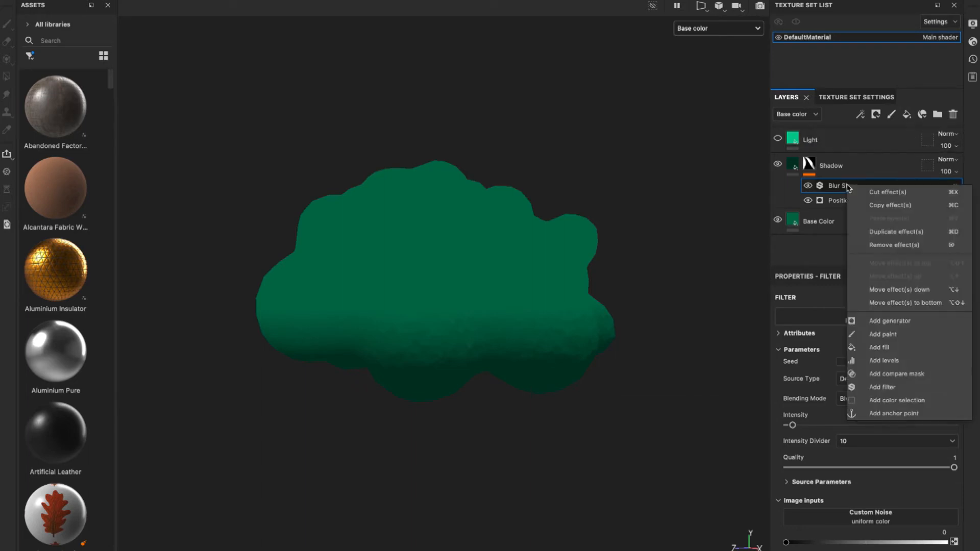
click(882, 387)
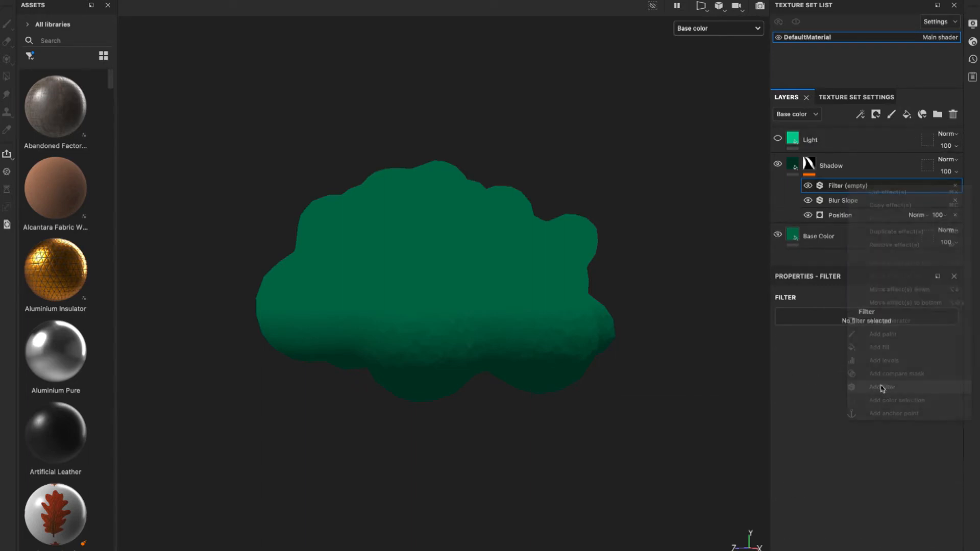
click(868, 323)
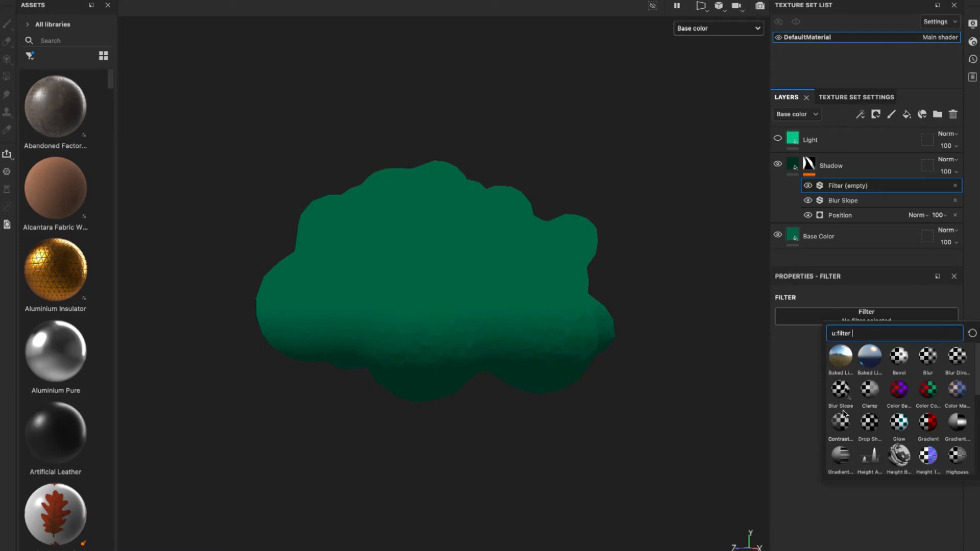
click(957, 357)
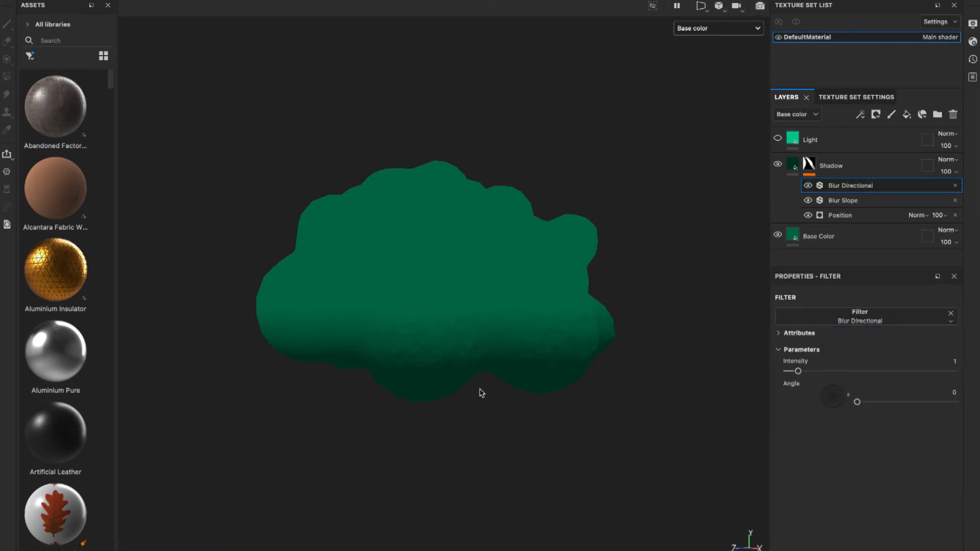
scroll(479, 390, up, 3)
alt+drag(481, 393, 413, 396)
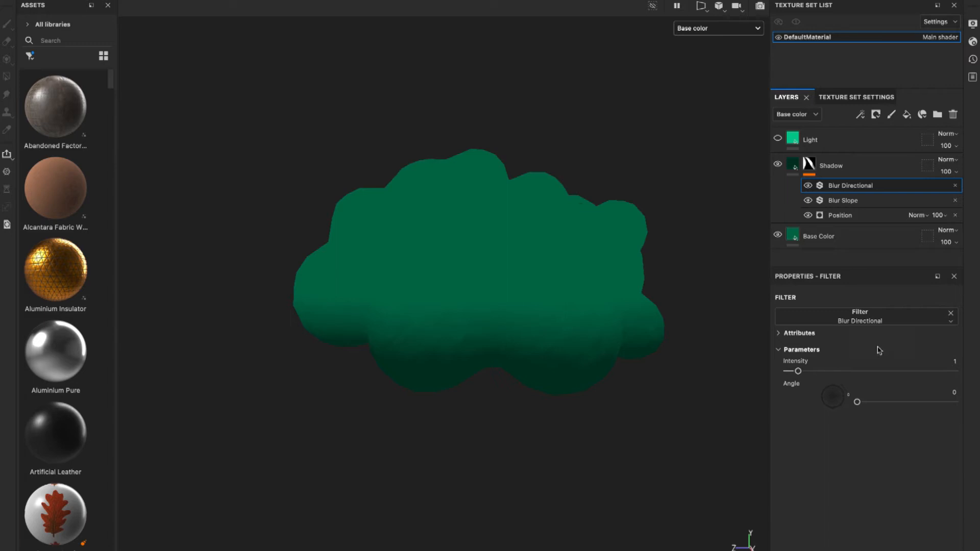
mouse_move(799, 372)
mouse_down()
mouse_move(812, 375)
mouse_move(797, 373)
mouse_up()
alt+drag(641, 378, 675, 384)
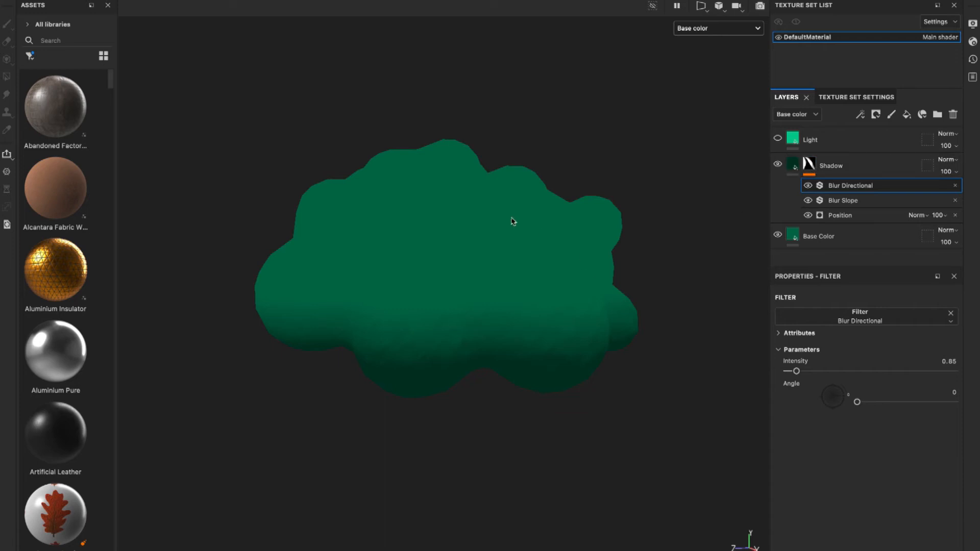
Step: Copy the Shadow layer's mask with its Position generator and blur filters
click(806, 163)
right_click(808, 163)
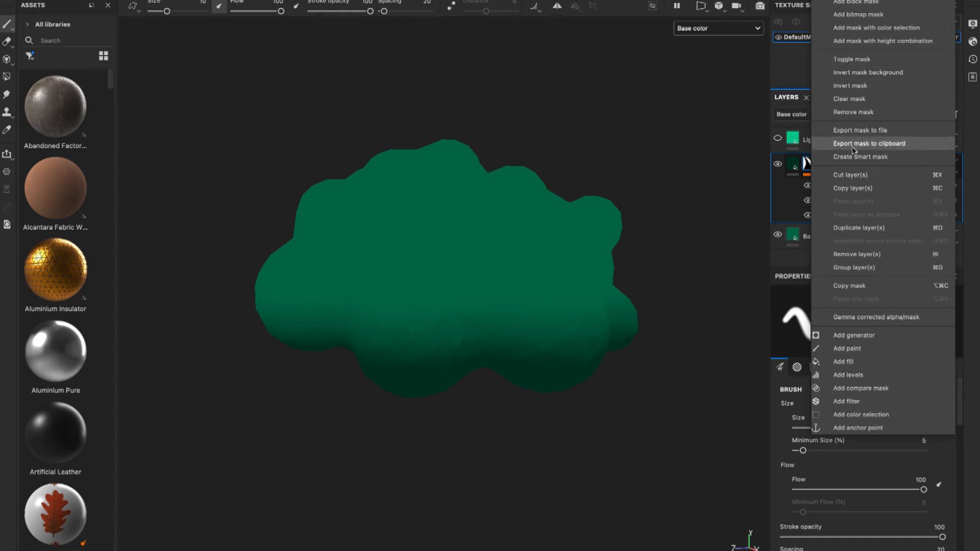
click(853, 285)
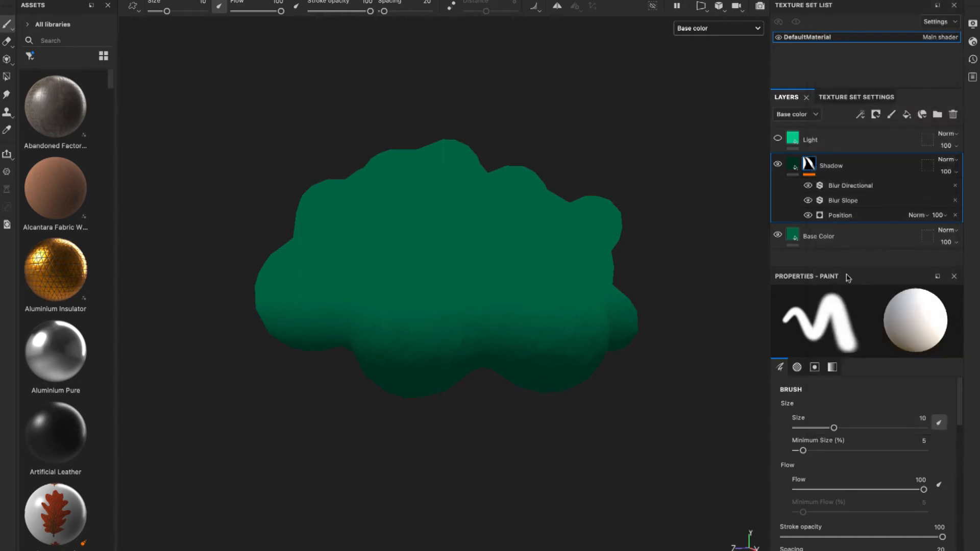
Step: Make the Light layer visible, add a black mask to it and paste the copied Shadow mask into that mask
click(779, 139)
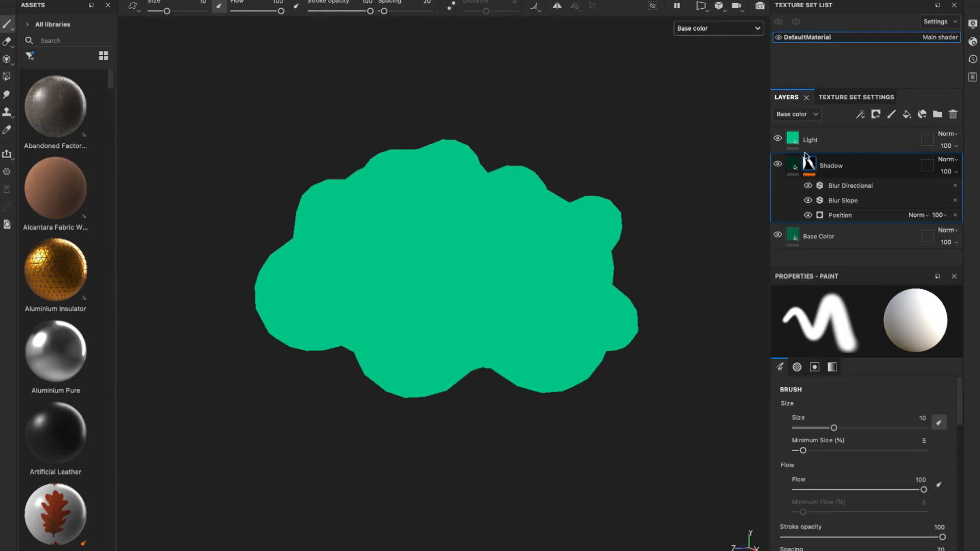
click(795, 139)
right_click(794, 136)
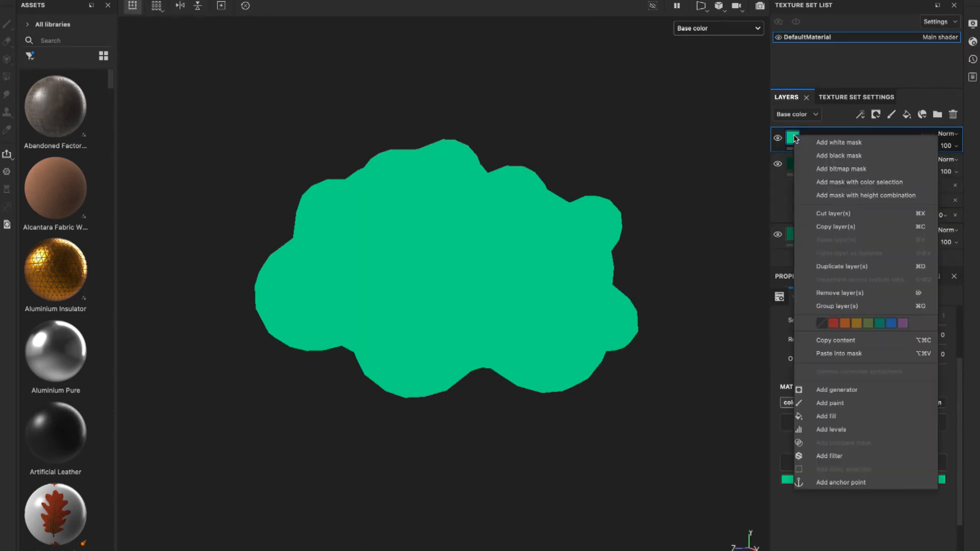
click(847, 155)
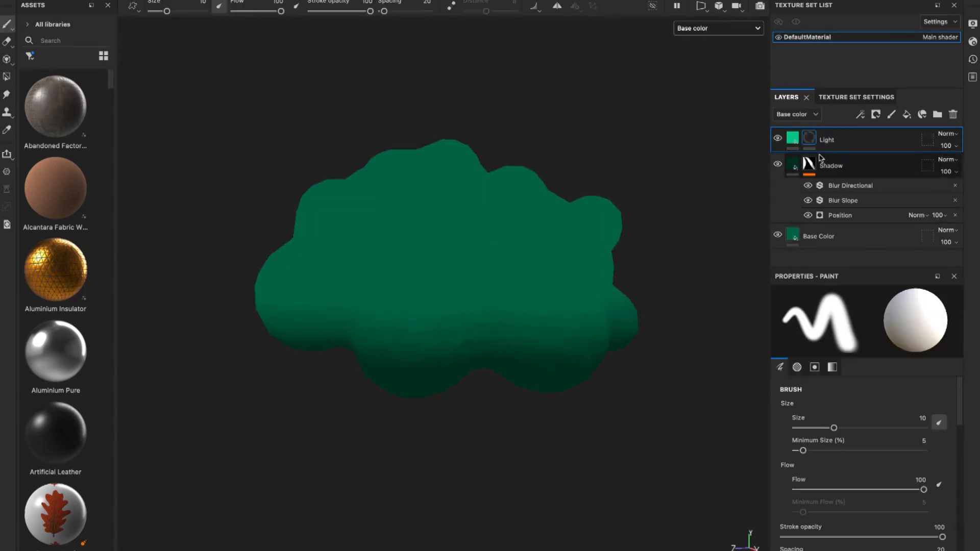
right_click(812, 140)
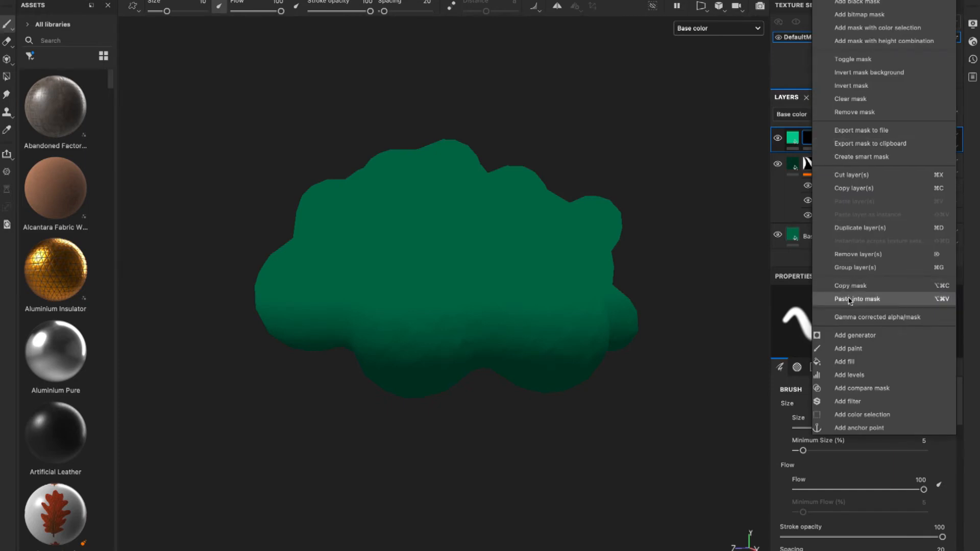
click(871, 300)
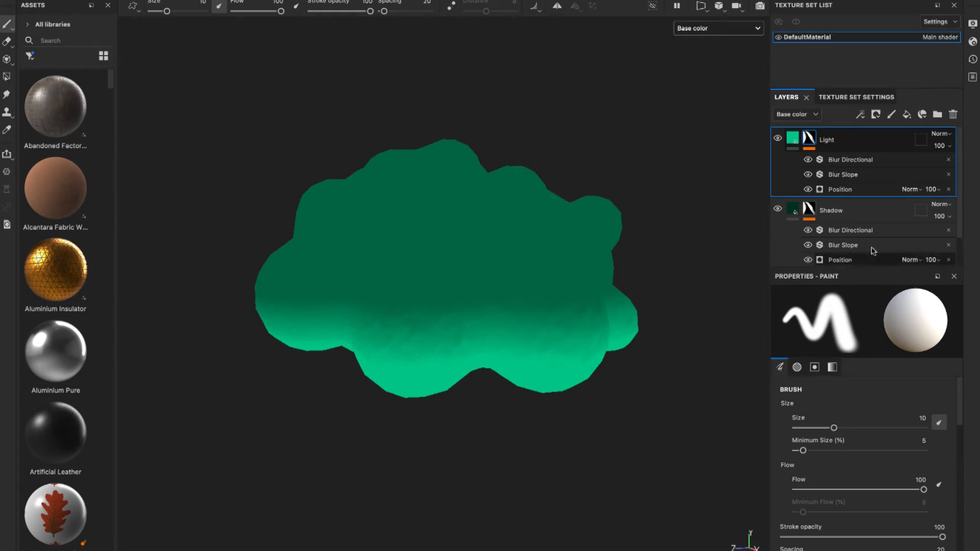
Step: Hide the Blur Directional and Blur Slope filters in the Light mask and display its Position generator as a mask in the viewport
click(808, 174)
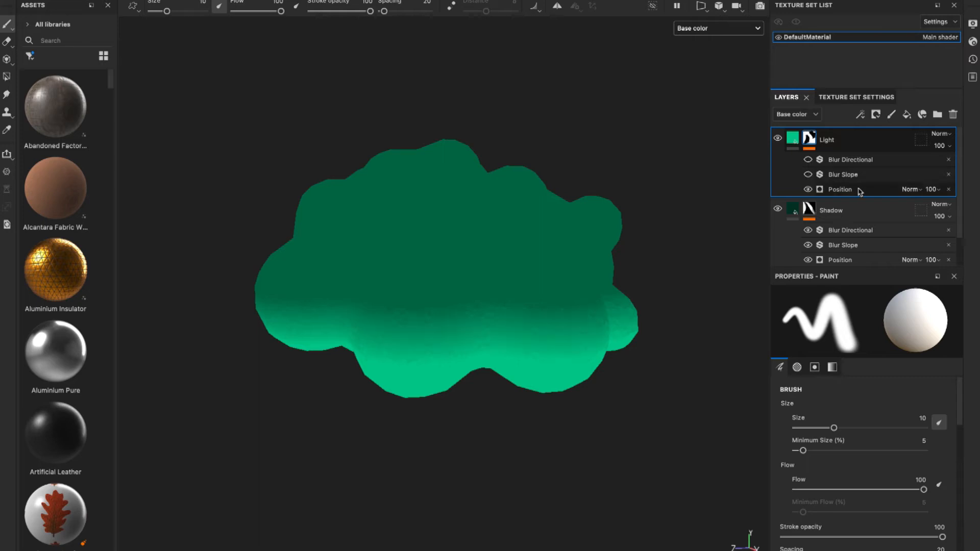
click(862, 190)
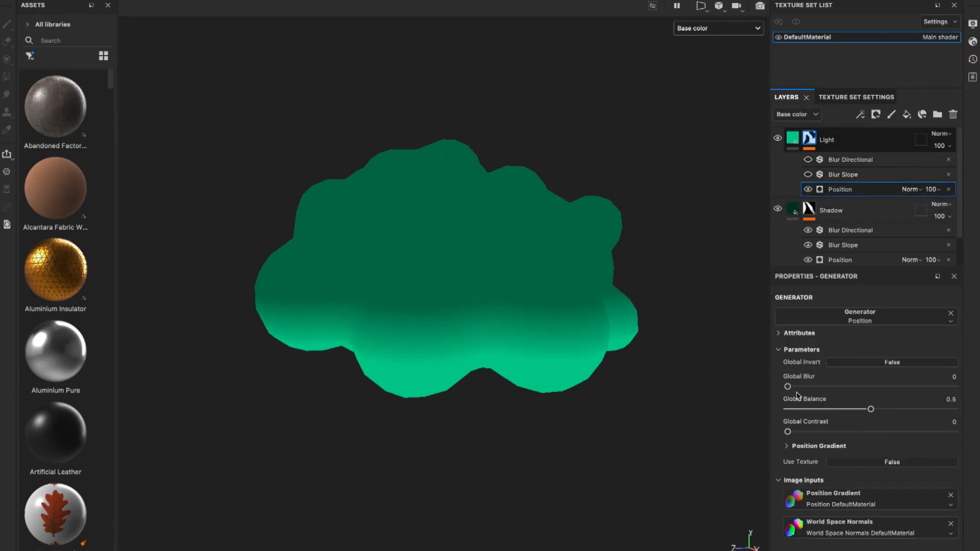
click(721, 32)
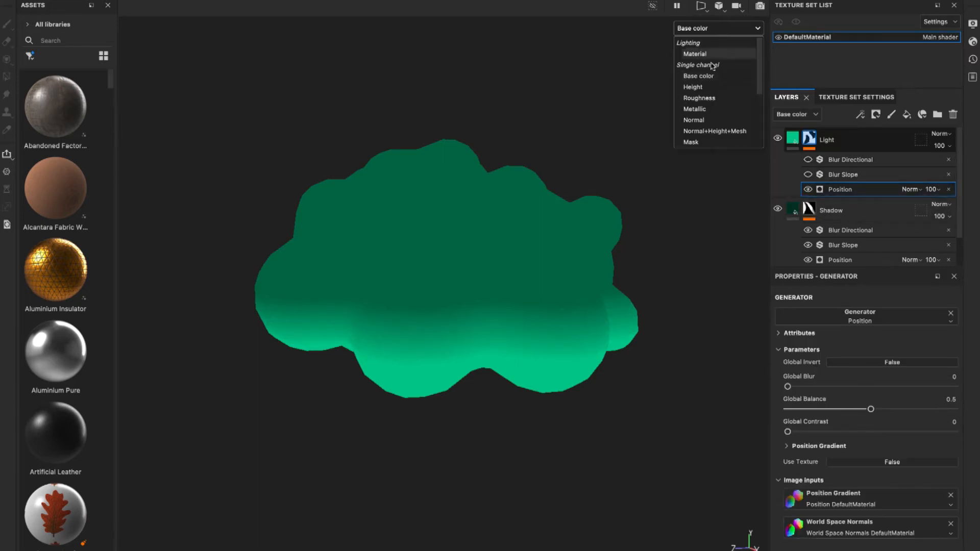
click(705, 142)
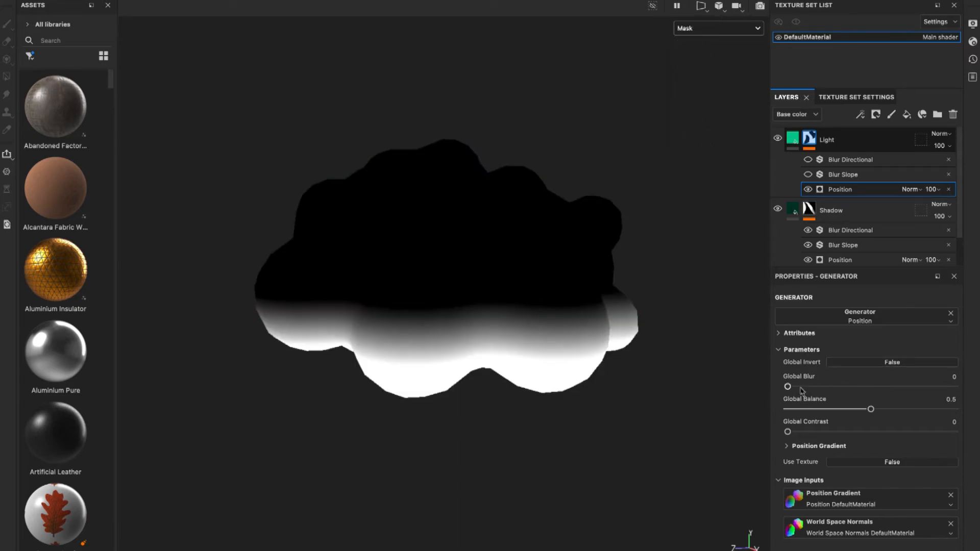
Step: Turn on Global Invert for the Light mask's Position generator and set Global Balance to 0.6
drag(872, 411, 920, 411)
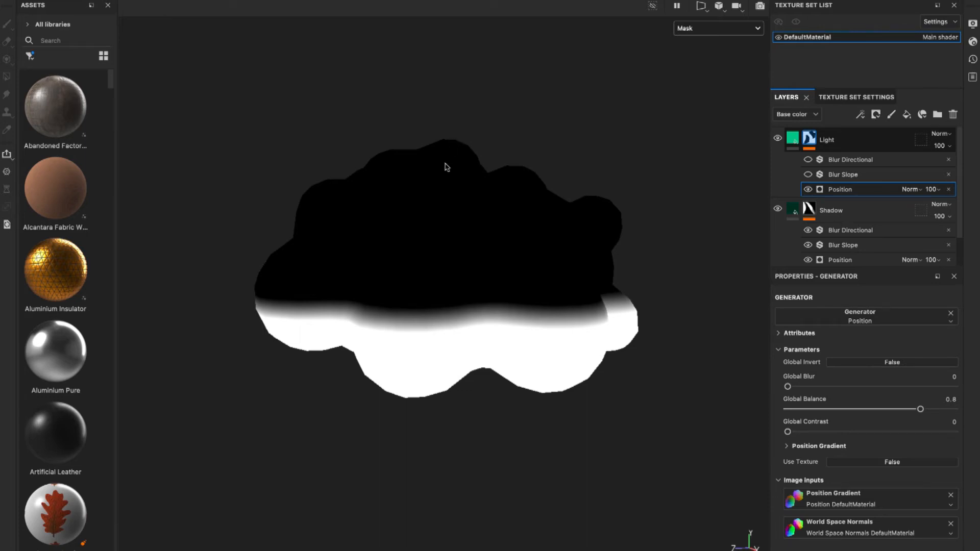
click(919, 362)
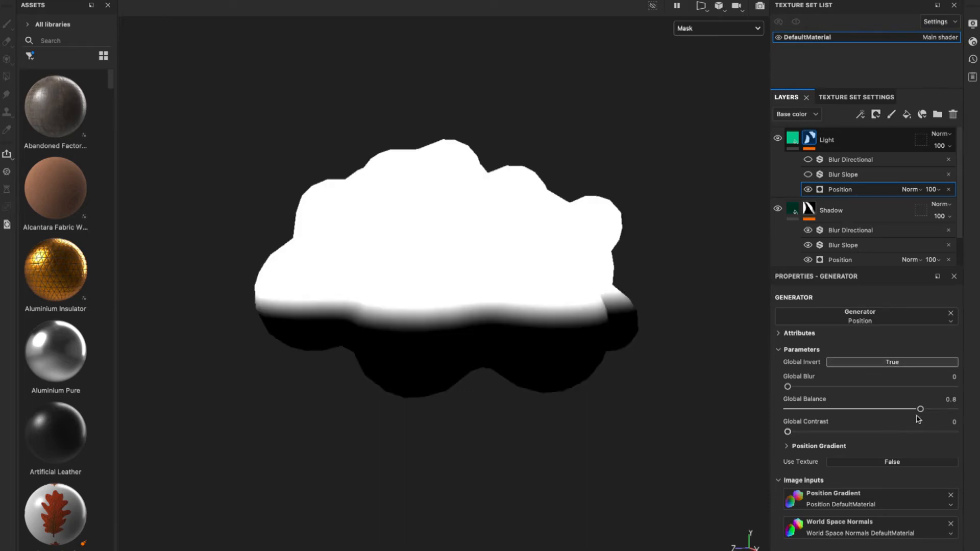
drag(916, 412, 888, 413)
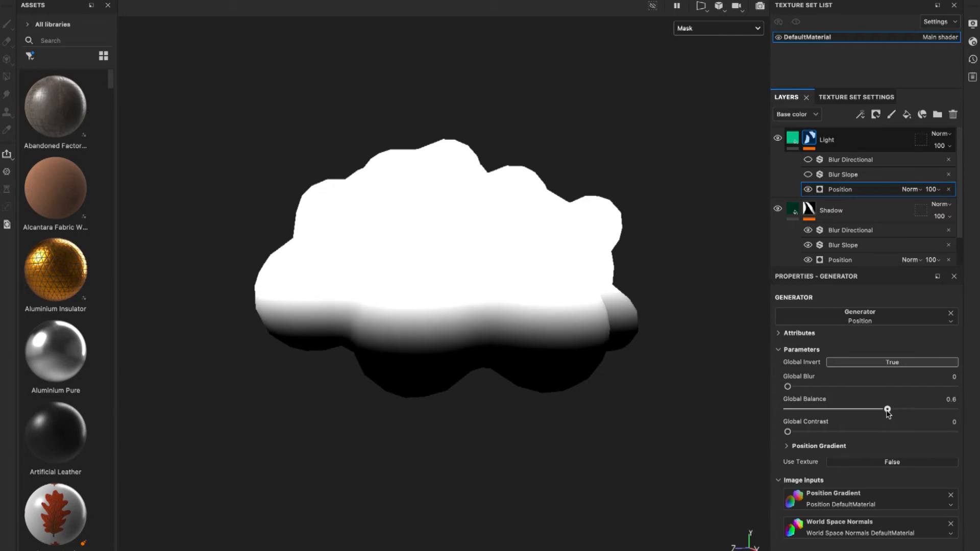
Step: Try a Global Blur of 10 with a Global Balance of 0.96 on the Light mask's Position generator
mouse_move(789, 388)
mouse_down()
mouse_move(841, 387)
mouse_move(773, 391)
mouse_up()
drag(891, 411, 953, 409)
drag(788, 386, 958, 387)
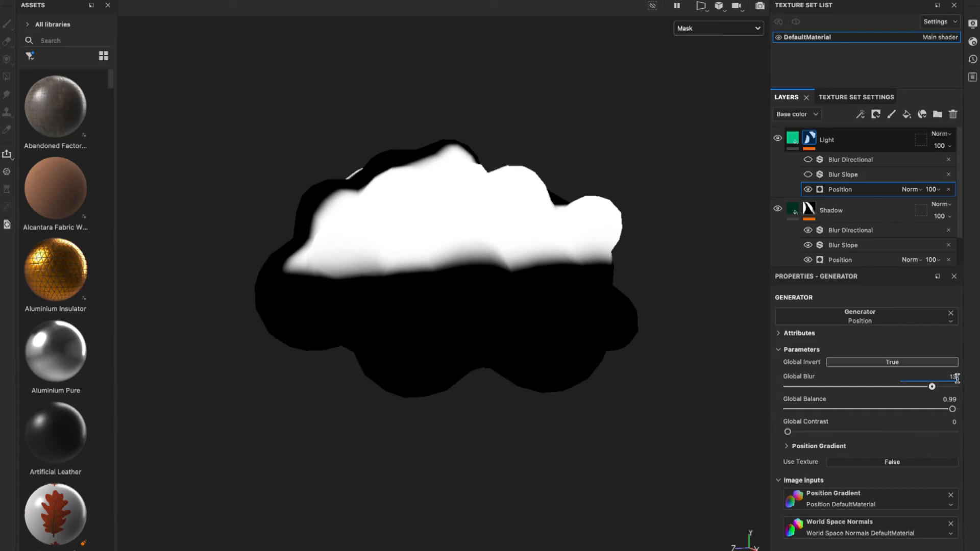
text(10)
key(Return)
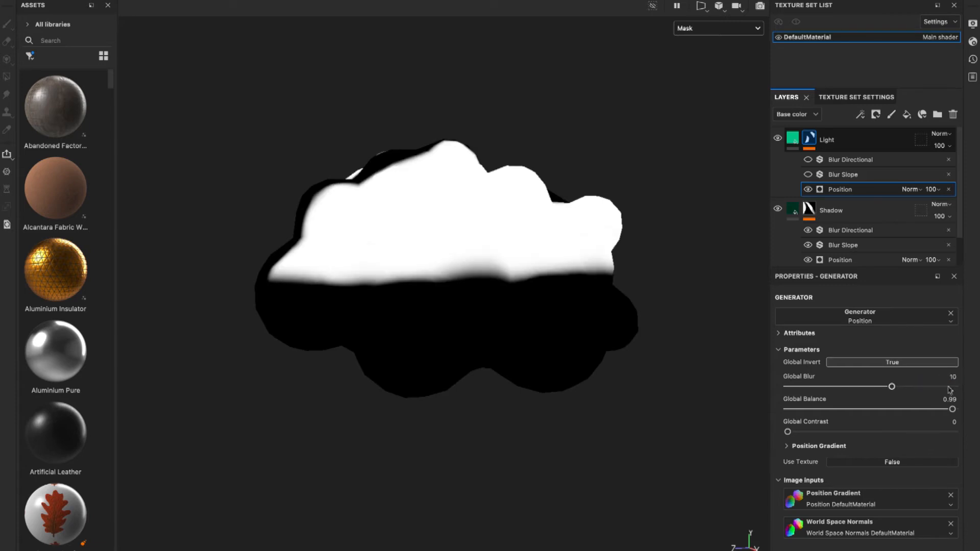
mouse_move(952, 411)
mouse_down()
mouse_move(936, 410)
mouse_move(946, 410)
mouse_up()
Step: Reset the Position generator's Global Blur to 0 and raise Global Balance to 1, keeping Global Contrast at 0
alt+drag(402, 293, 525, 307)
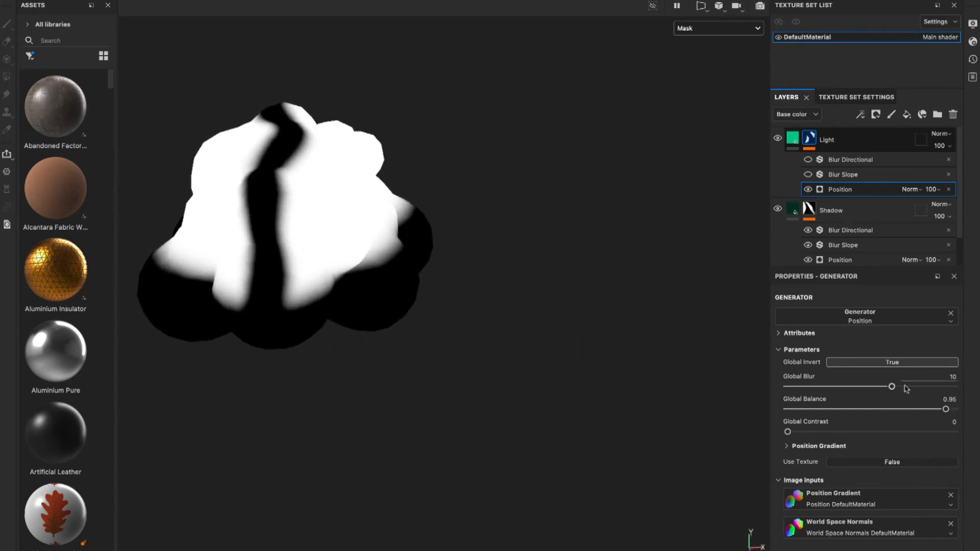
drag(894, 389, 785, 391)
alt+drag(485, 315, 333, 248)
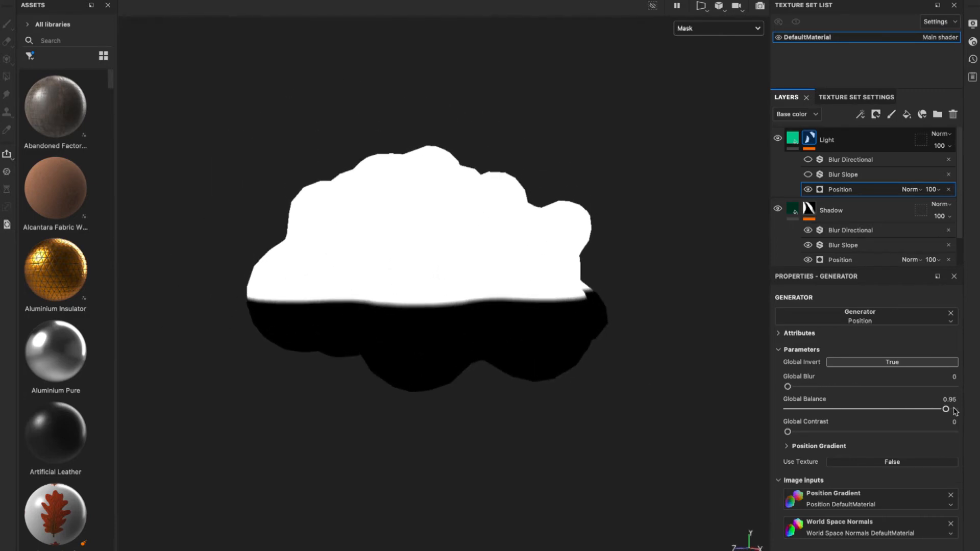
drag(946, 409, 971, 412)
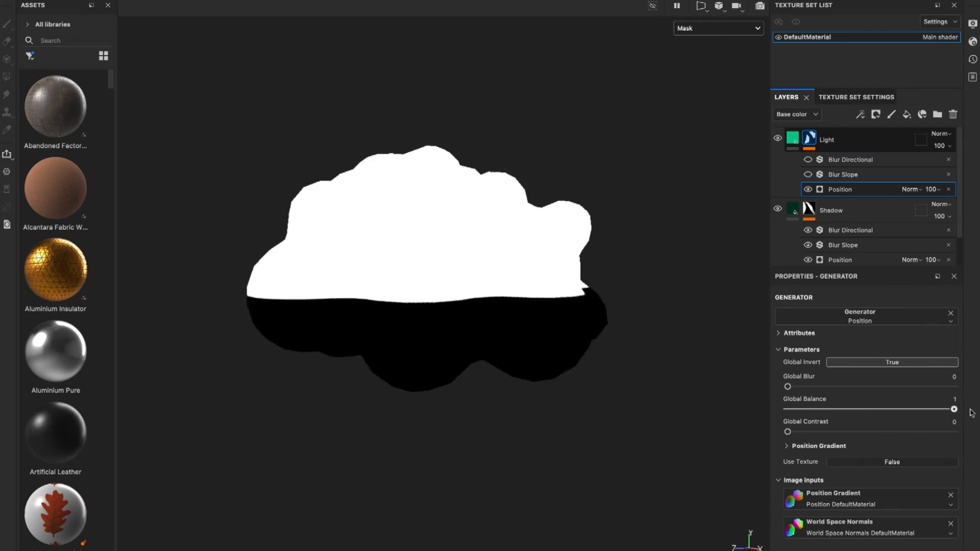
mouse_move(798, 435)
mouse_down()
mouse_move(952, 432)
mouse_move(788, 432)
mouse_up()
Step: Reduce the Top To Bottom amount in the Light mask's Position Gradient settings to 0.78
click(794, 448)
scroll(837, 430, down, 5)
scroll(838, 431, down, 2)
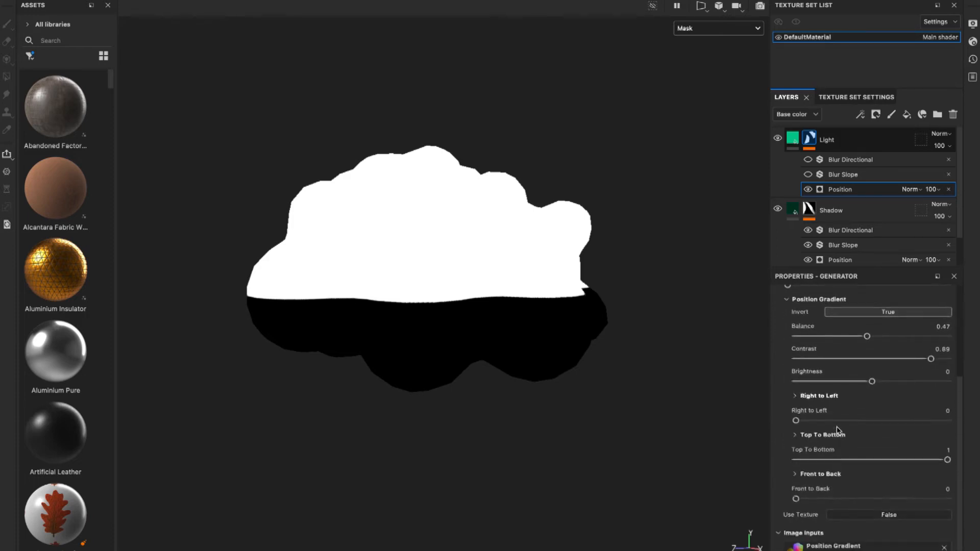
click(796, 422)
scroll(796, 429, down, 1)
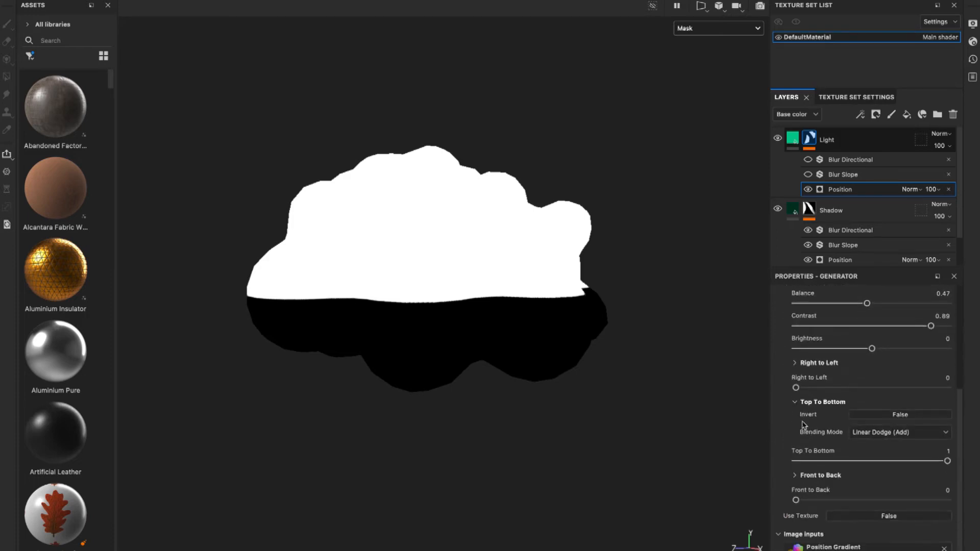
drag(948, 461, 914, 462)
Step: Set the Position Gradient's contrast to 0 and its balance to 0.44
scroll(920, 373, up, 2)
scroll(920, 374, up, 2)
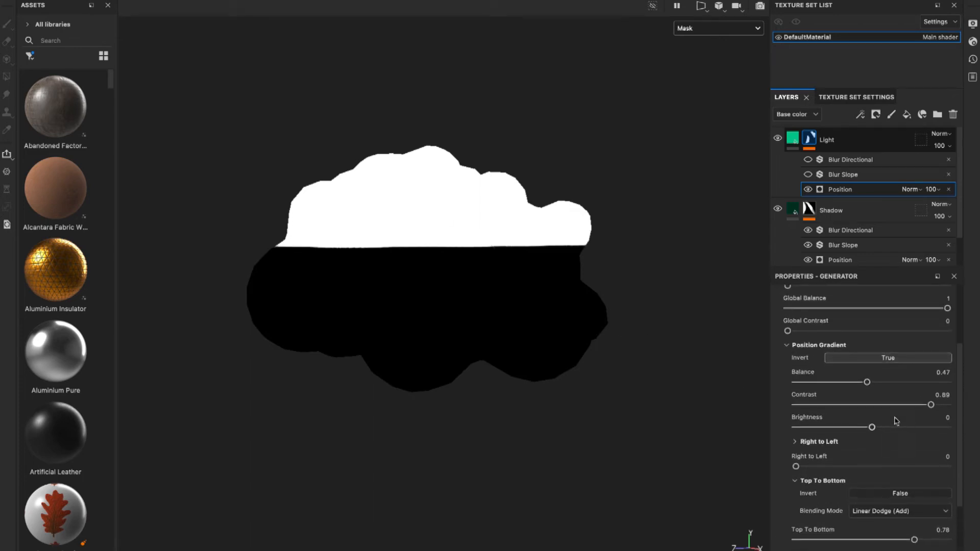
drag(931, 406, 860, 384)
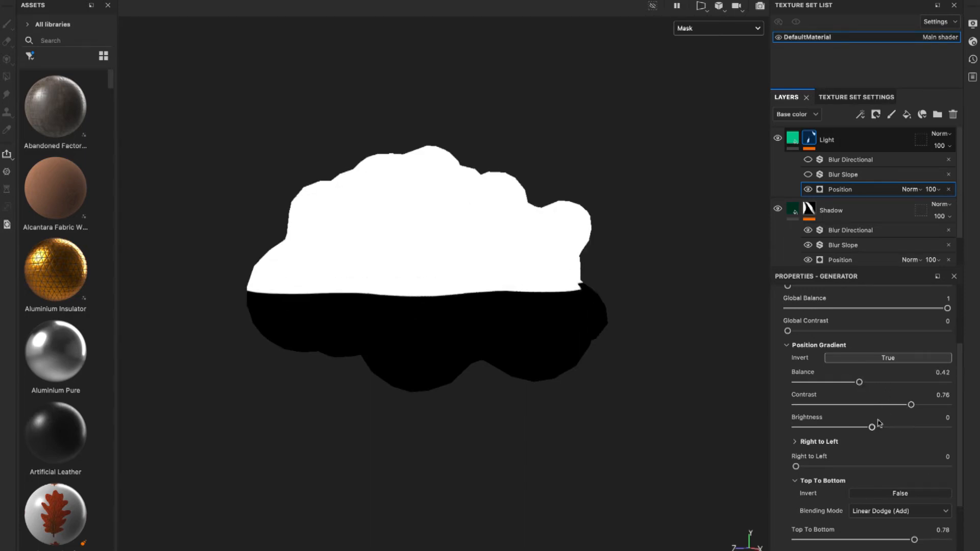
scroll(885, 431, down, 1)
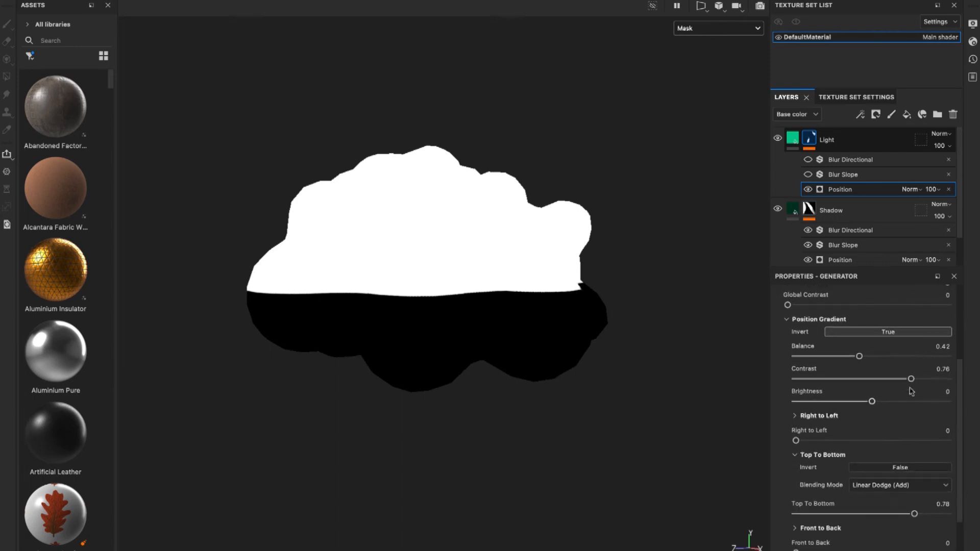
drag(912, 380, 791, 381)
drag(848, 359, 868, 360)
scroll(889, 437, down, 1)
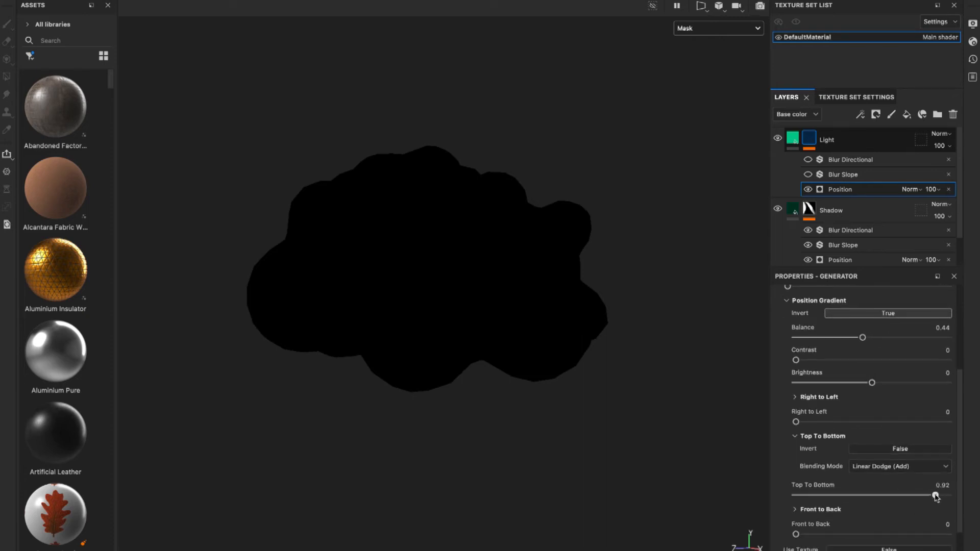
Step: Set the Top To Bottom amount to 0.75 and turn off the Position Gradient's inversion
drag(947, 496, 910, 493)
scroll(878, 458, up, 2)
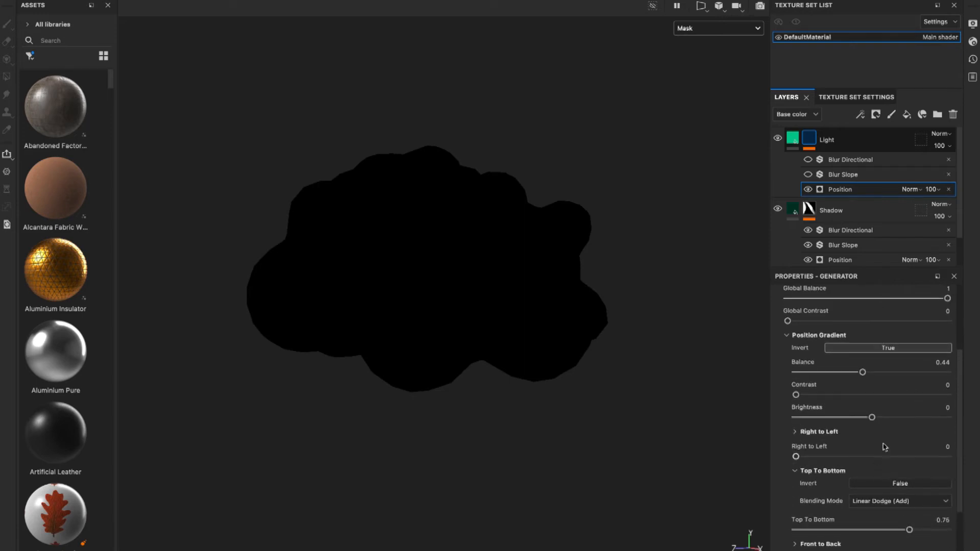
click(896, 350)
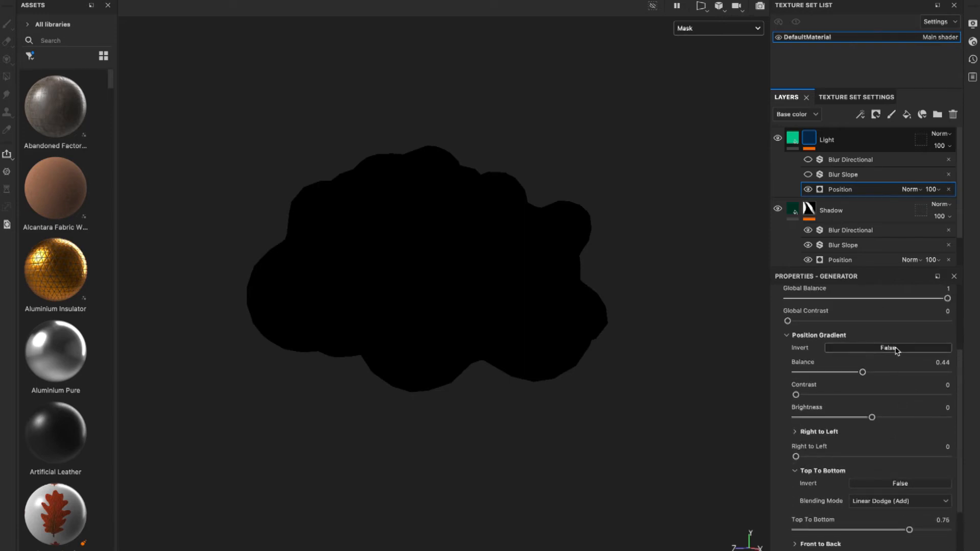
Step: Clear the Position generator from the Light mask's generator slot and load a fresh Position generator with default settings
scroll(879, 388, up, 2)
scroll(879, 388, up, 1)
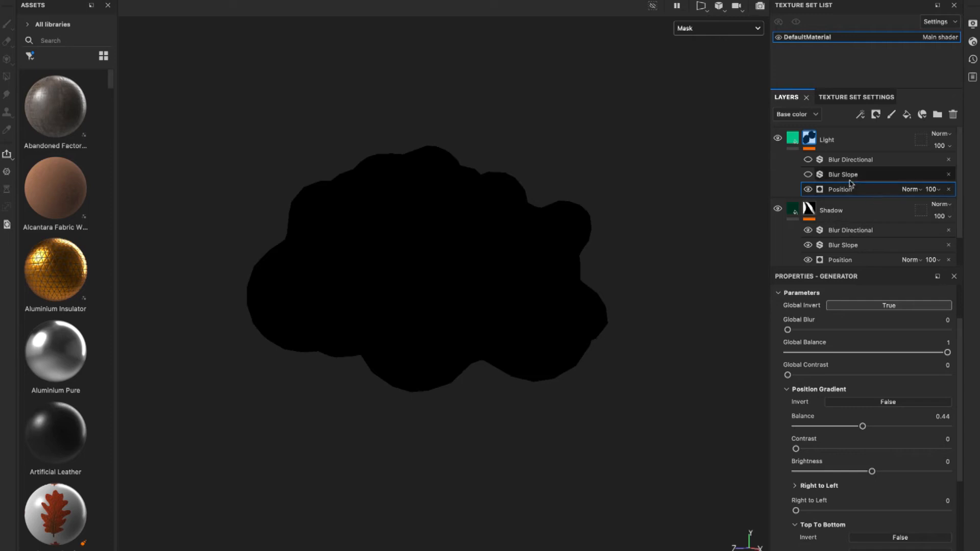
scroll(896, 380, up, 3)
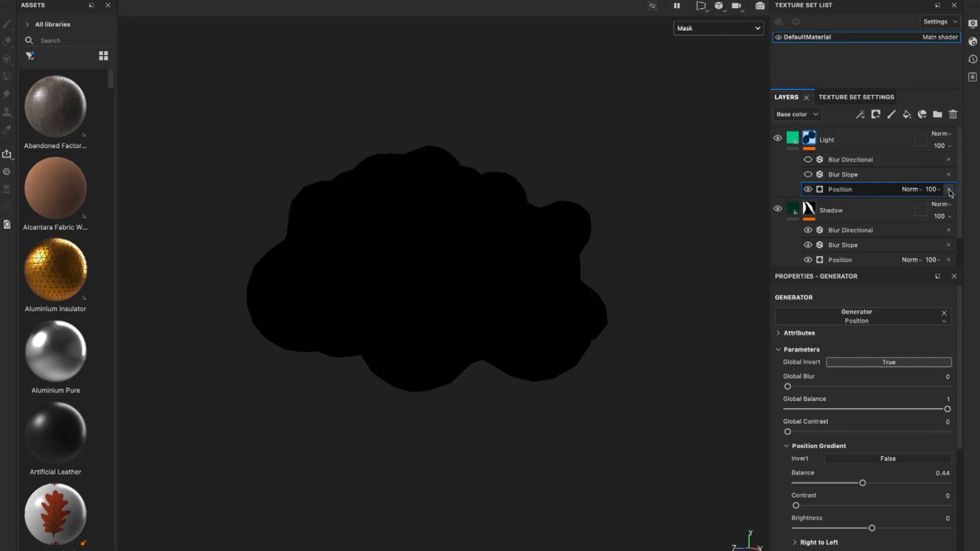
click(945, 313)
click(893, 321)
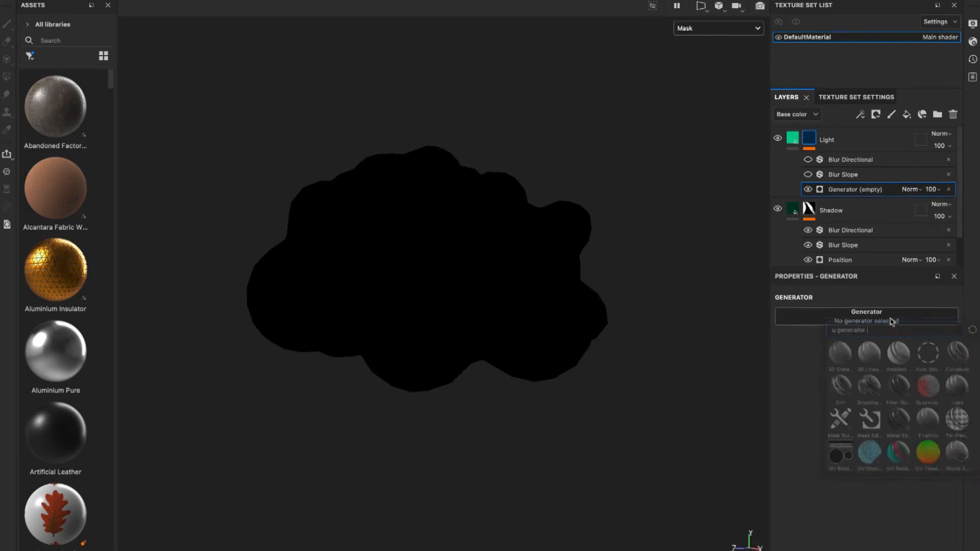
click(928, 422)
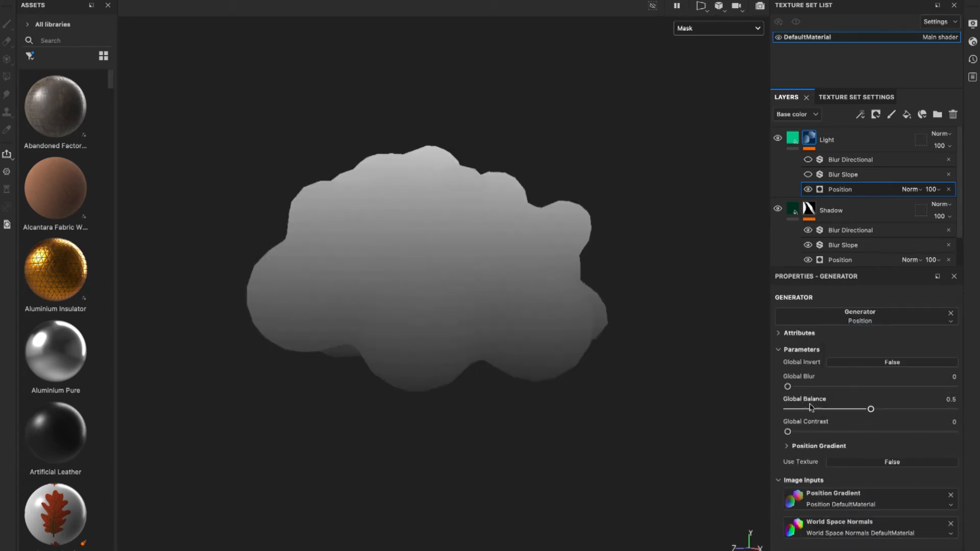
Step: Set the new Position generator's Global Balance to 0.39 and Global Contrast to 0.93 to confine the Light mask to the bush's upper part
click(787, 447)
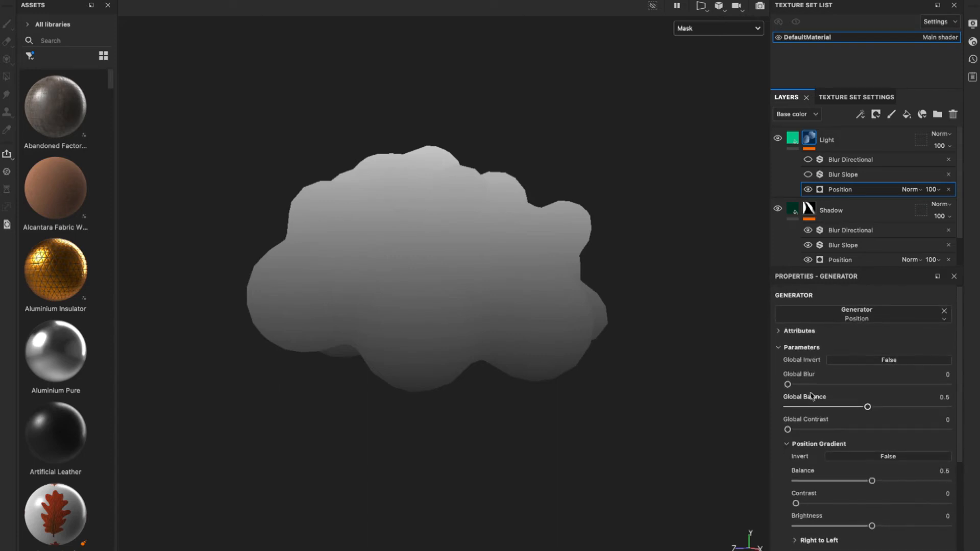
scroll(817, 405, down, 2)
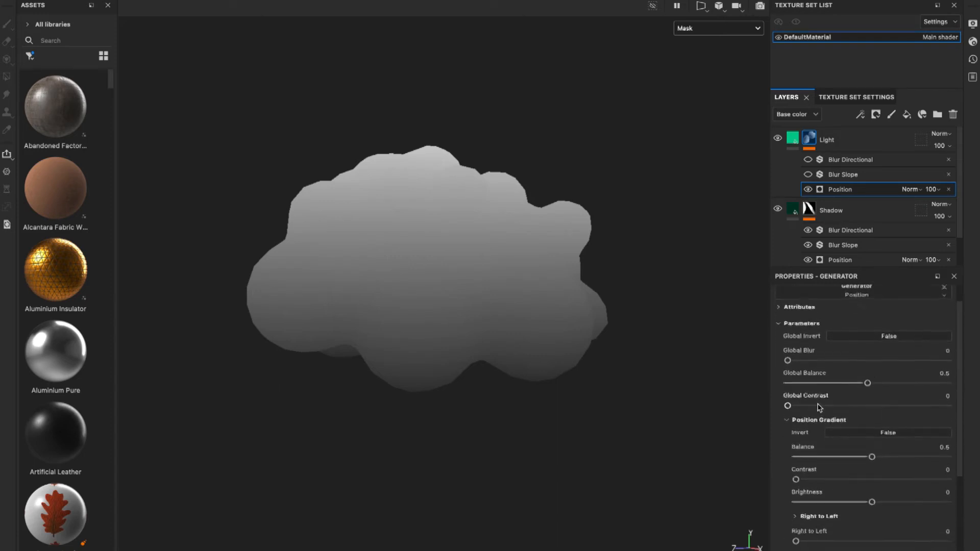
scroll(819, 407, down, 1)
drag(868, 368, 841, 368)
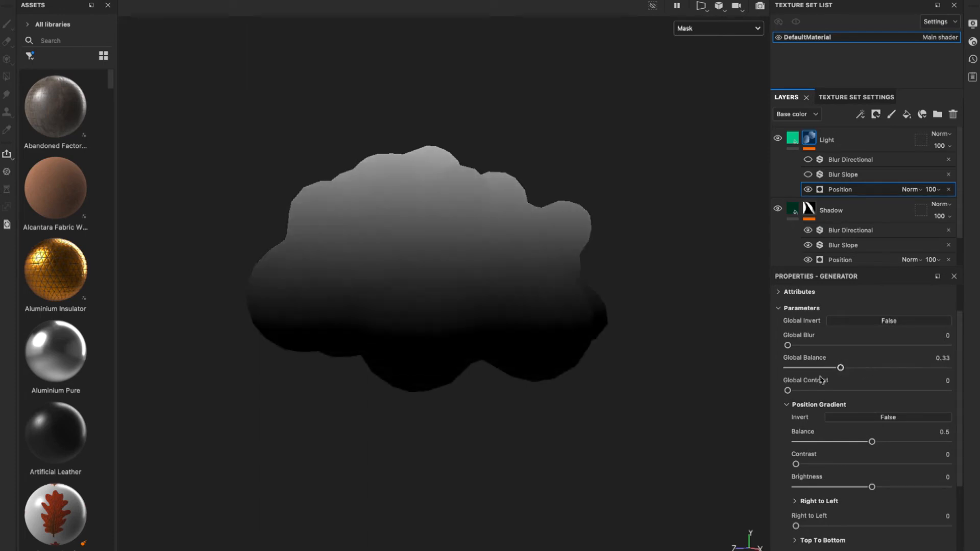
drag(788, 391, 886, 391)
mouse_move(841, 368)
mouse_down()
mouse_move(832, 368)
mouse_move(850, 368)
mouse_up()
drag(892, 391, 936, 391)
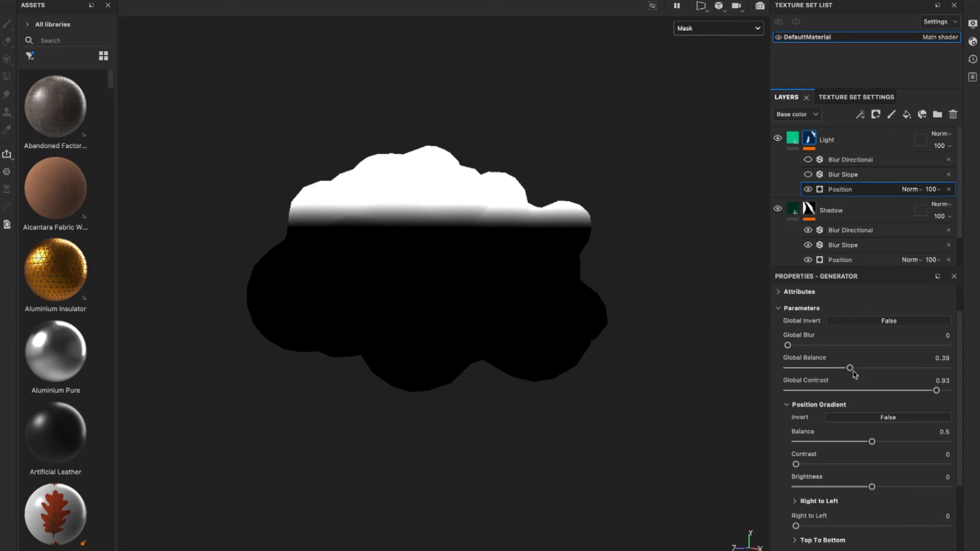
Step: Re-enable the Blur Slope and Blur Directional filters on the Light mask and set the Blur Directional intensity to 9.11
click(787, 405)
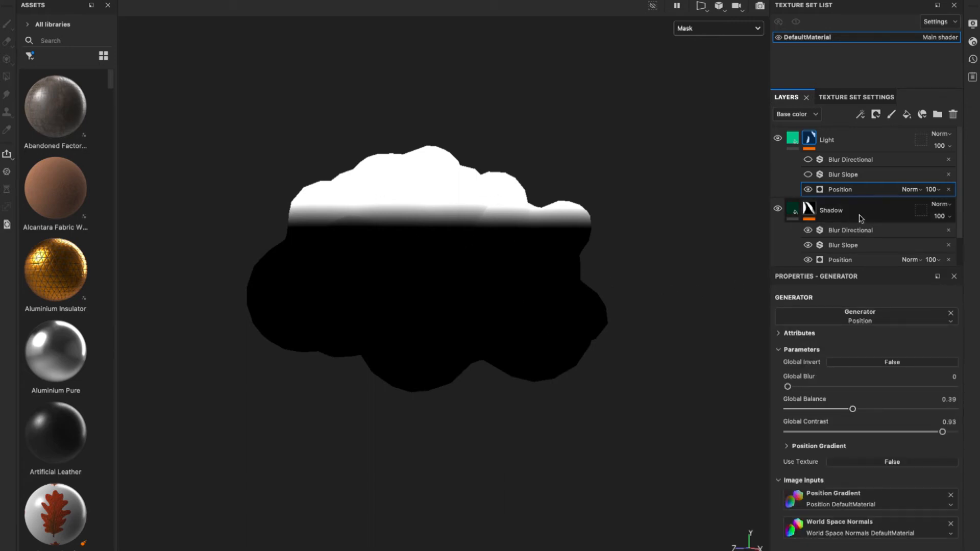
click(809, 175)
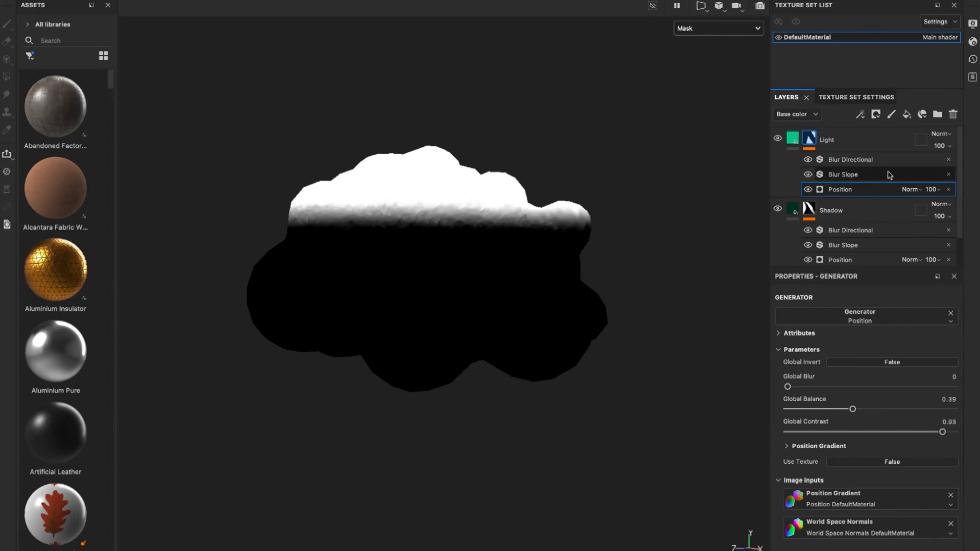
click(863, 160)
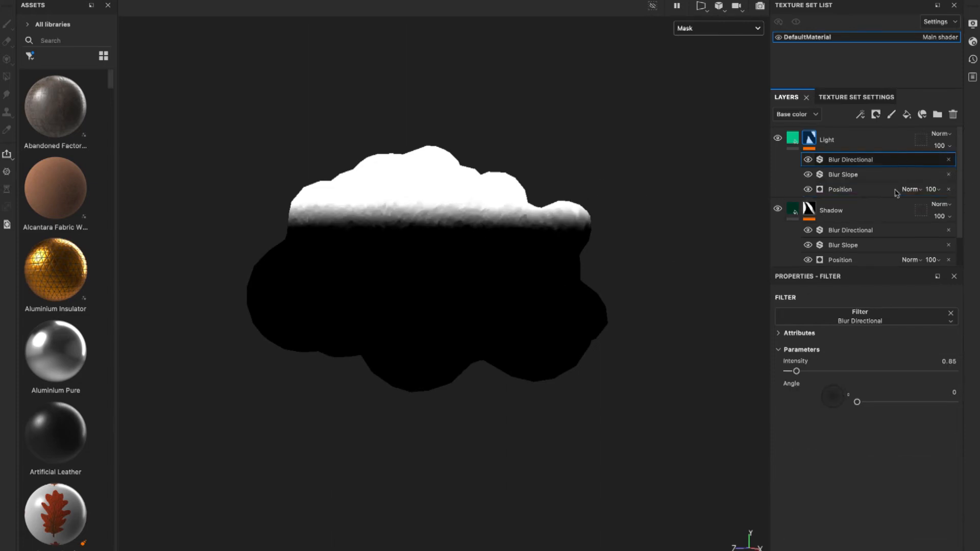
drag(797, 372, 891, 372)
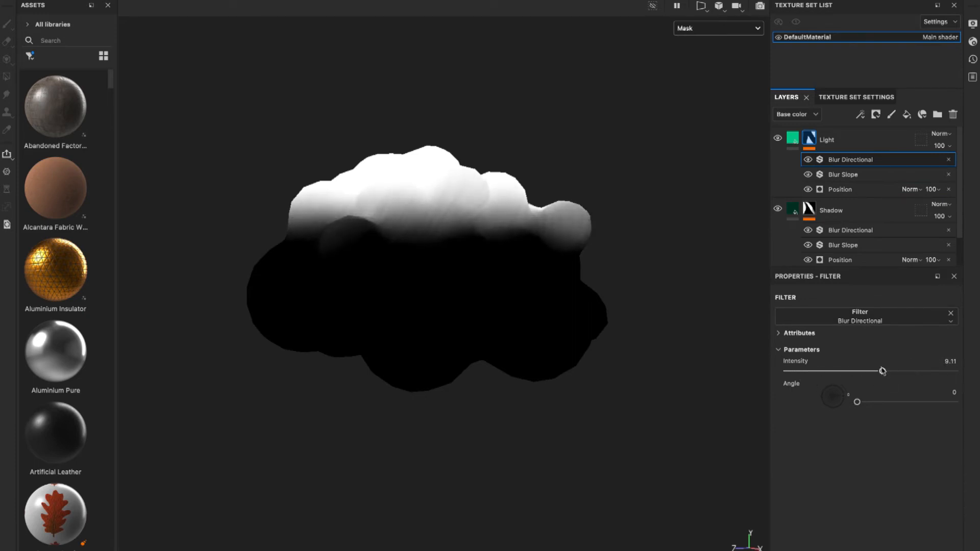
Step: Display the Base color channel in the viewport and examine the softened Light gradient on the bush
click(733, 30)
click(710, 81)
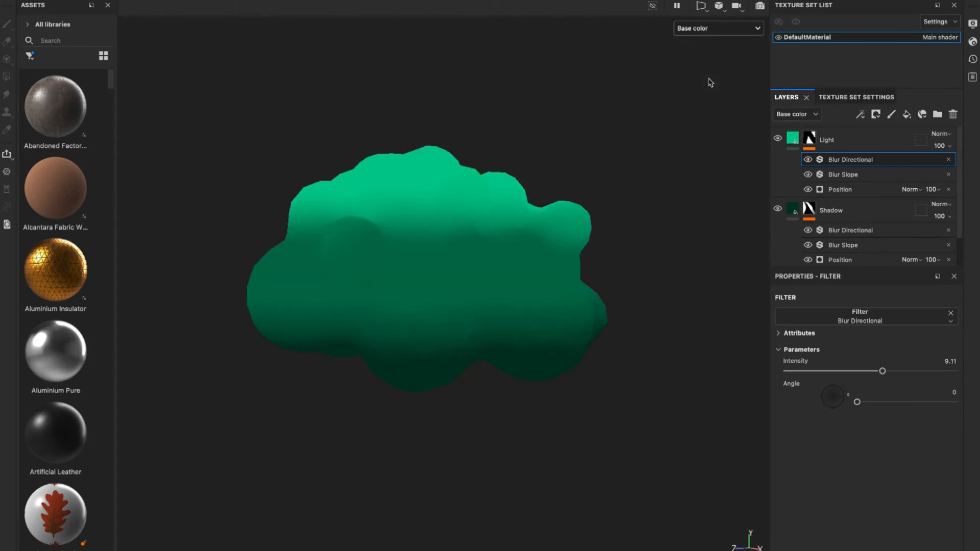
mouse_move(638, 253)
alt+mouse_down()
mouse_move(498, 317)
mouse_move(528, 274)
mouse_move(595, 256)
mouse_move(582, 256)
alt+mouse_up()
alt+drag(589, 308, 587, 271)
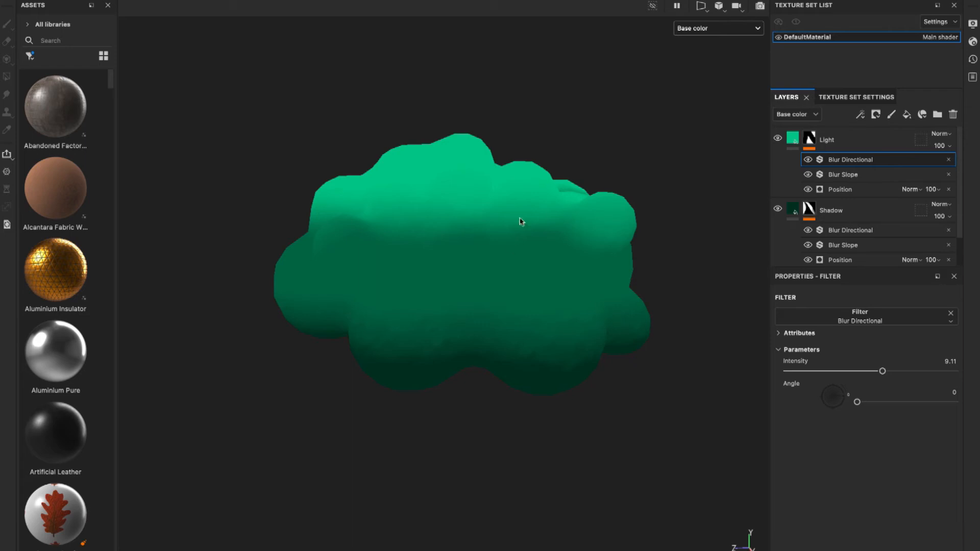
Step: Add a fill layer above the Light layer, name it Variation, and give it a black mask
click(872, 143)
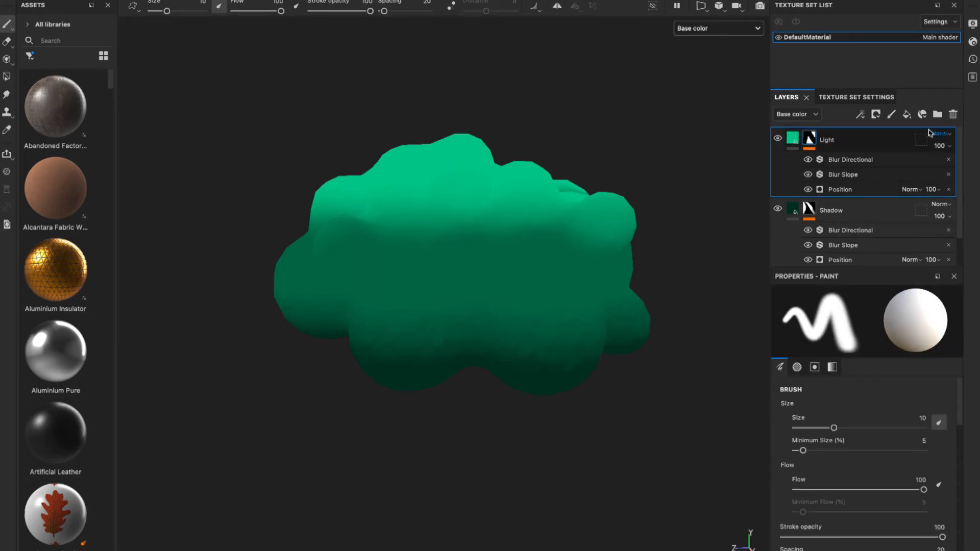
click(906, 114)
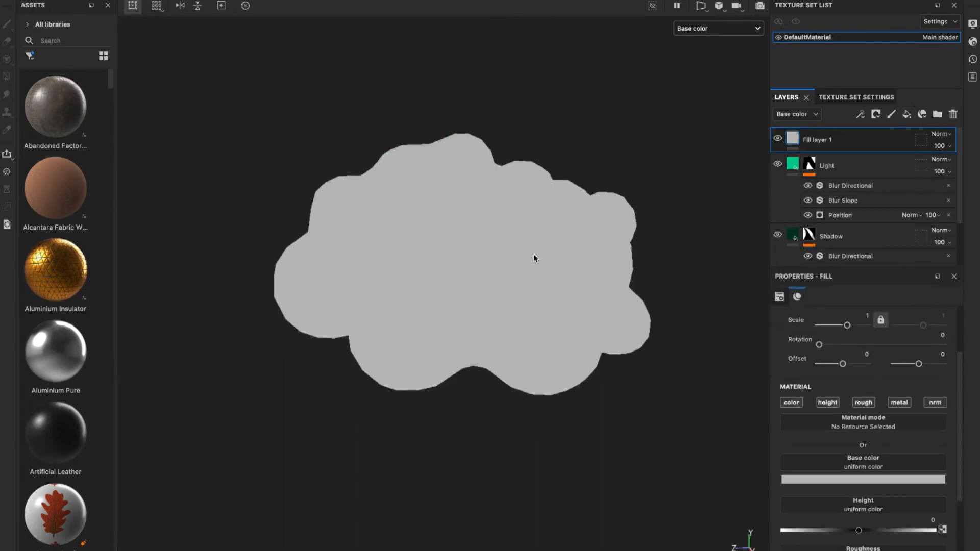
double_click(817, 140)
text(Var)
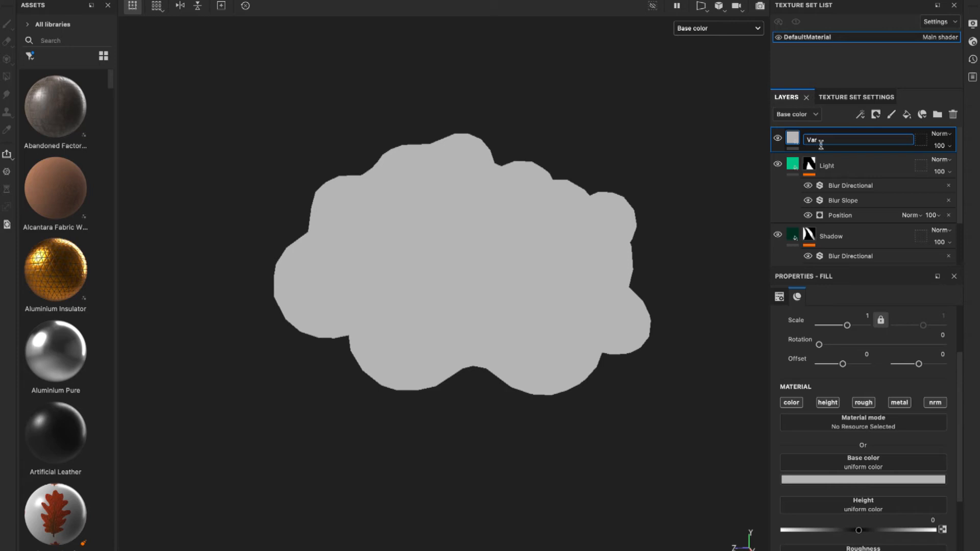
text(iation)
key(Return)
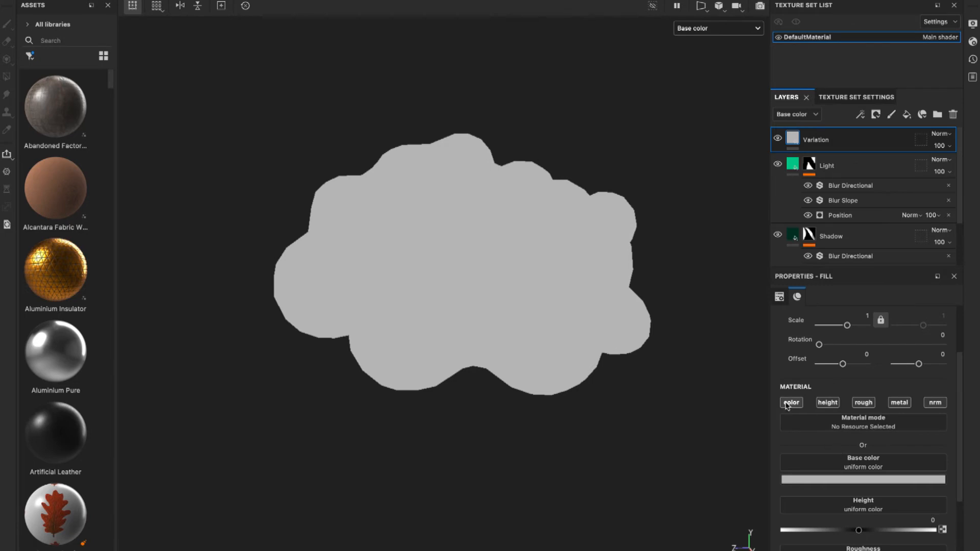
right_click(794, 139)
click(857, 163)
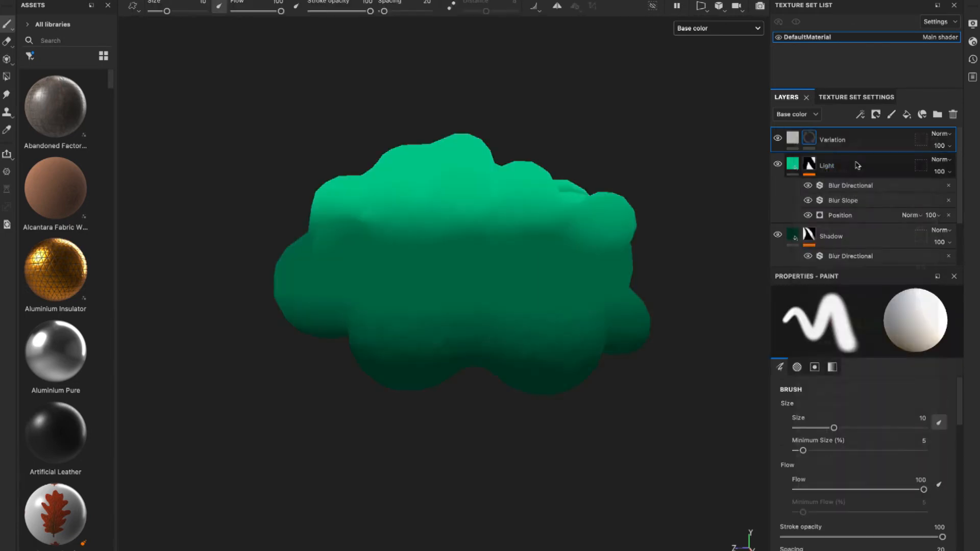
Step: Limit the Variation fill to the color channel and sample the Shadow layer's dark green 0c3424 as its base color
click(793, 138)
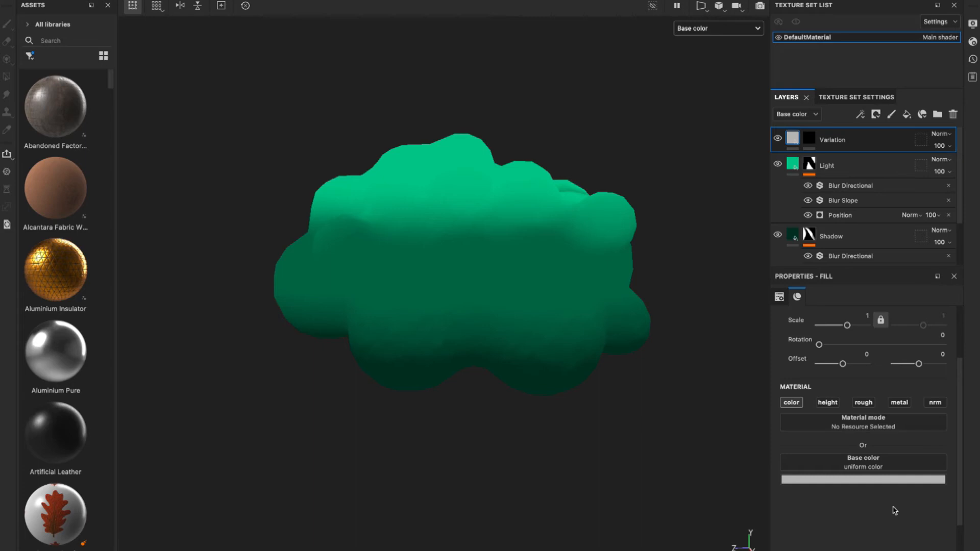
click(904, 479)
click(919, 354)
click(792, 236)
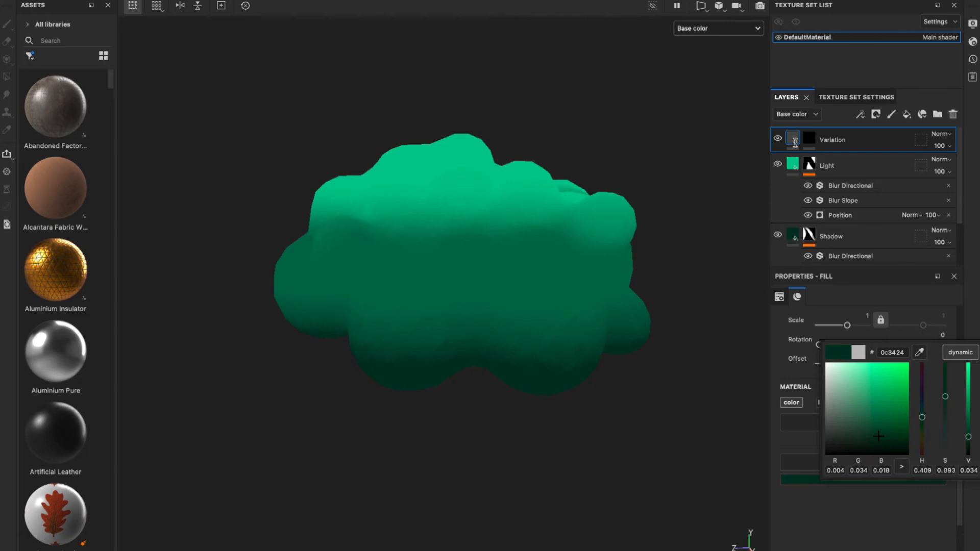
Step: Add a generator to the Variation layer's mask and load the Dirt generator with its default settings
right_click(808, 139)
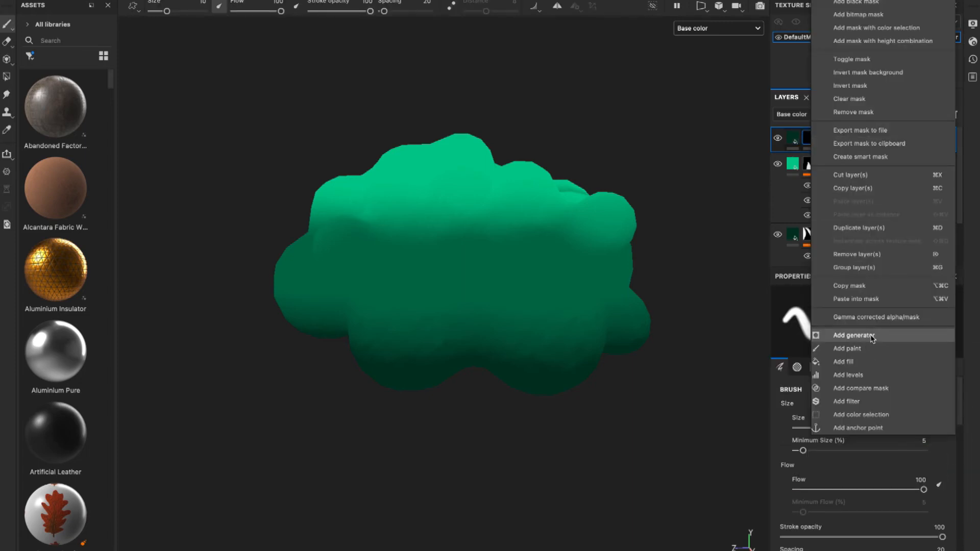
click(872, 337)
click(887, 326)
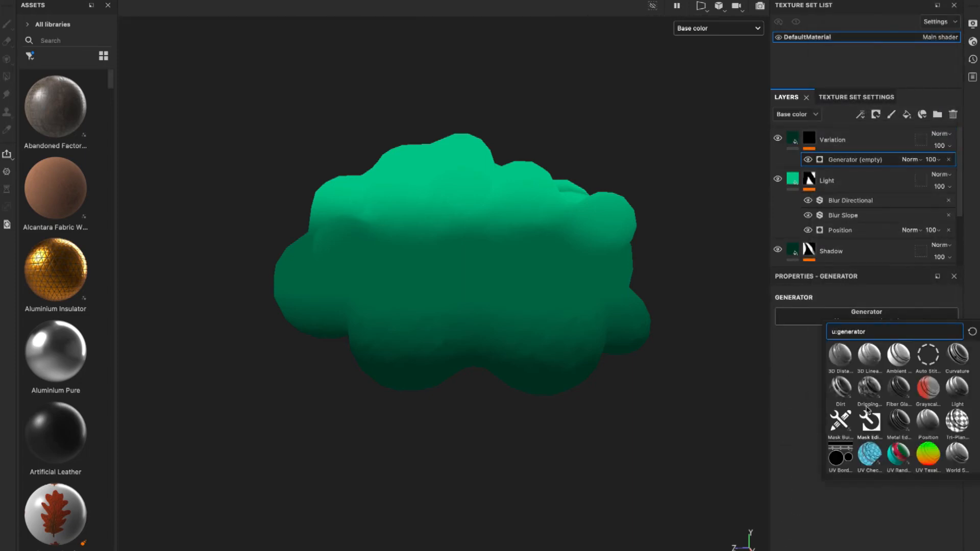
click(840, 388)
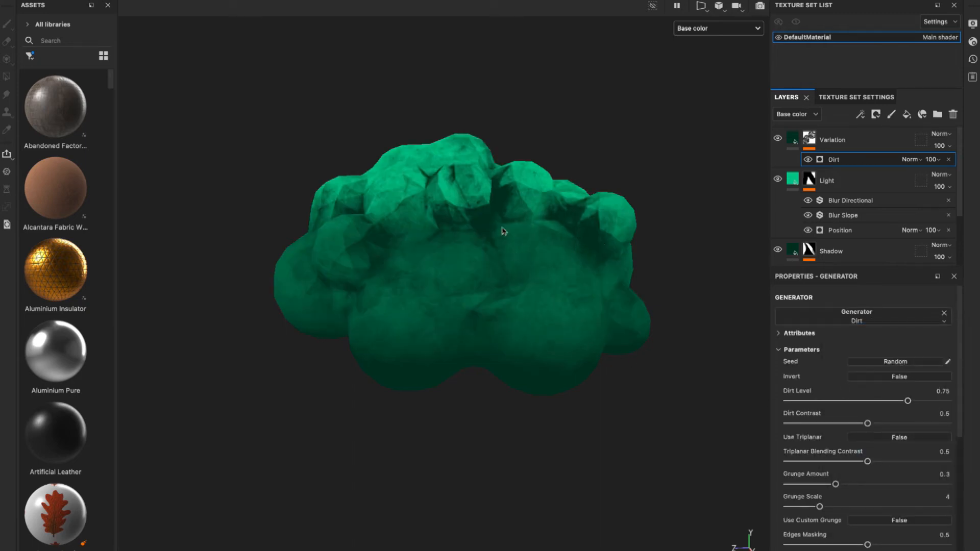
alt+drag(547, 202, 560, 280)
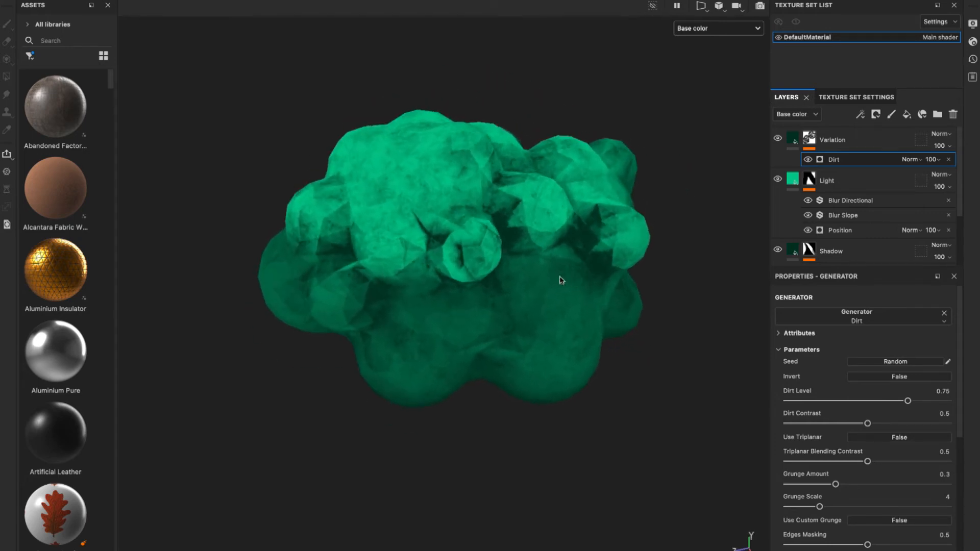
alt+drag(513, 256, 511, 220)
alt+drag(359, 224, 579, 244)
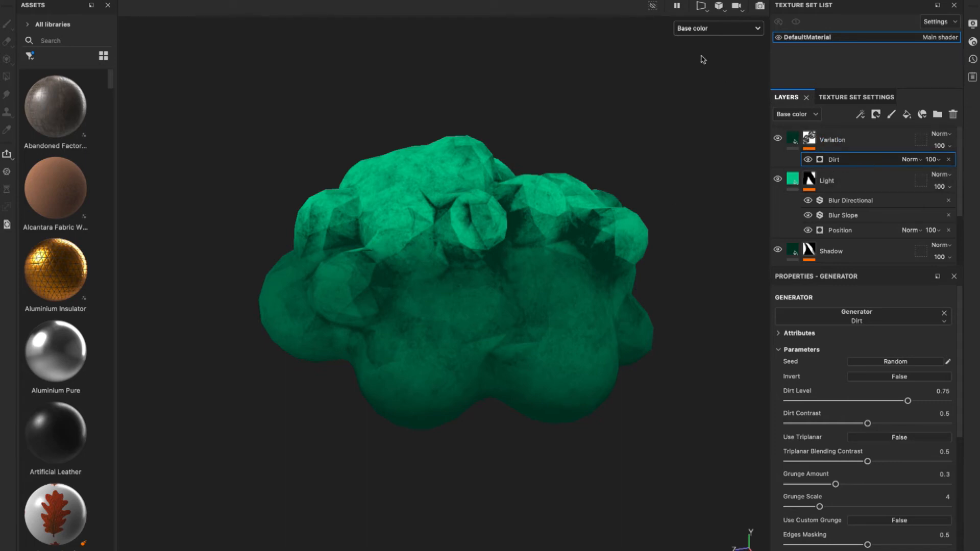
click(701, 29)
click(701, 29)
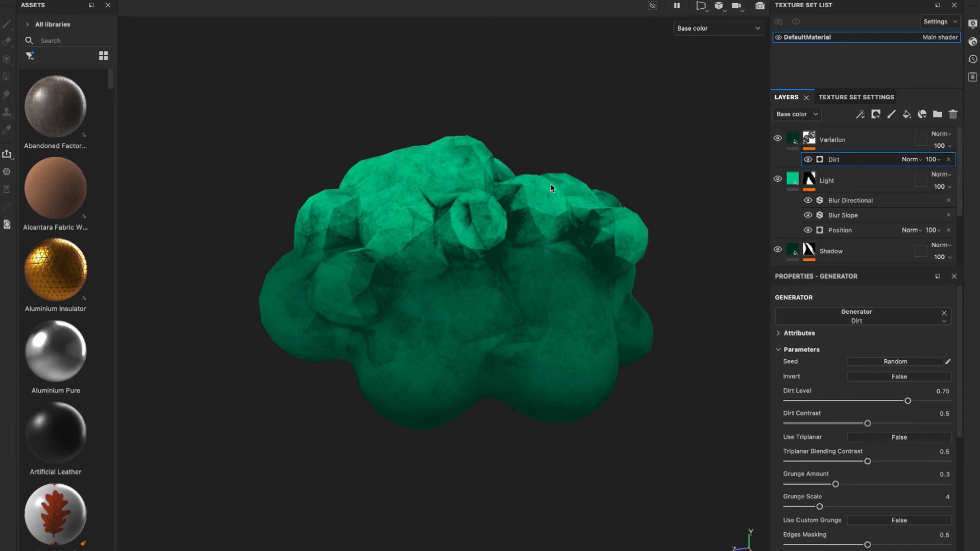
Step: Add a Blur Slope filter and a Blur Directional filter above the Dirt generator in the Variation mask
right_click(862, 161)
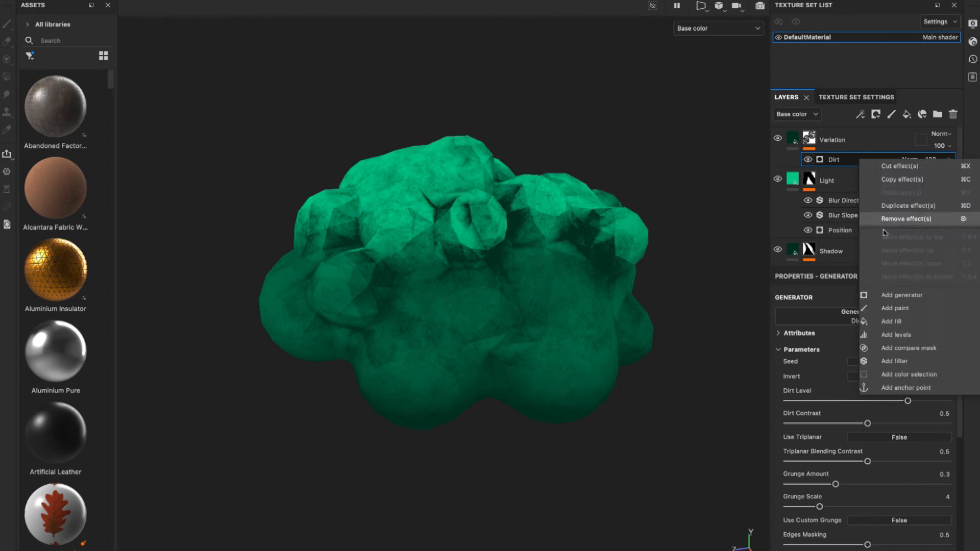
click(894, 361)
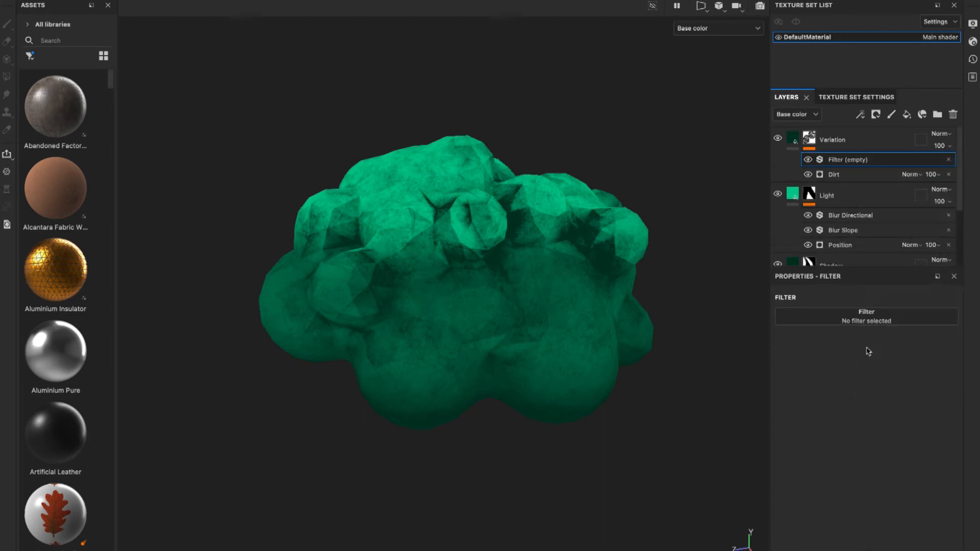
click(867, 319)
click(840, 391)
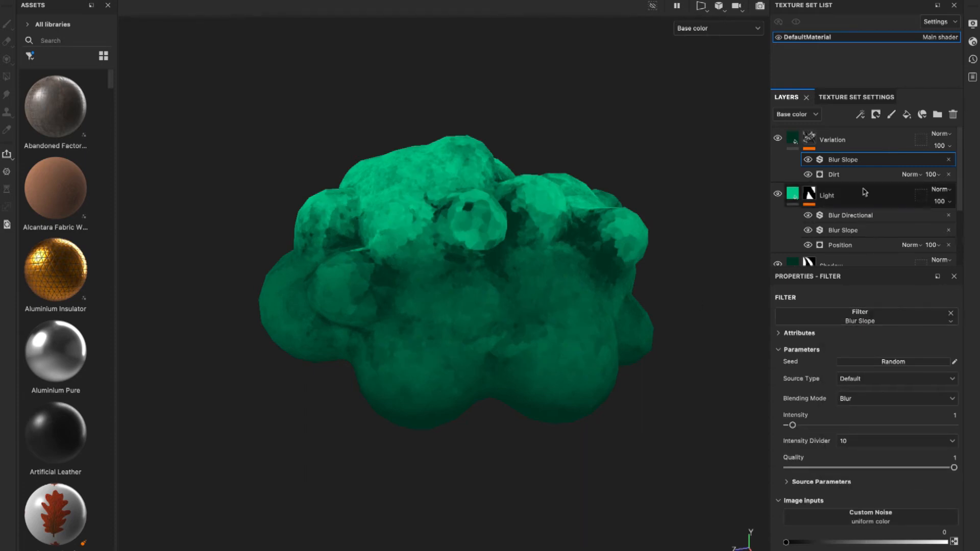
right_click(853, 166)
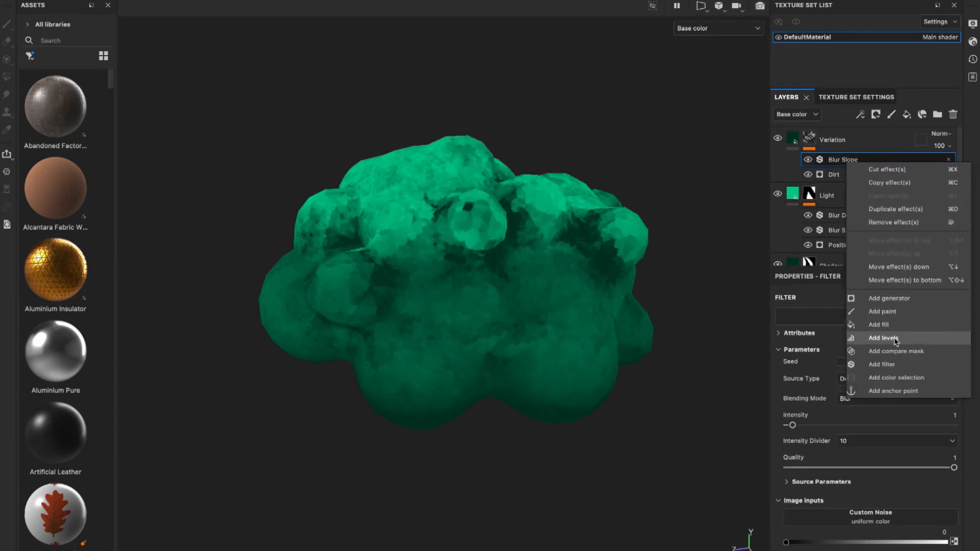
click(895, 365)
click(873, 314)
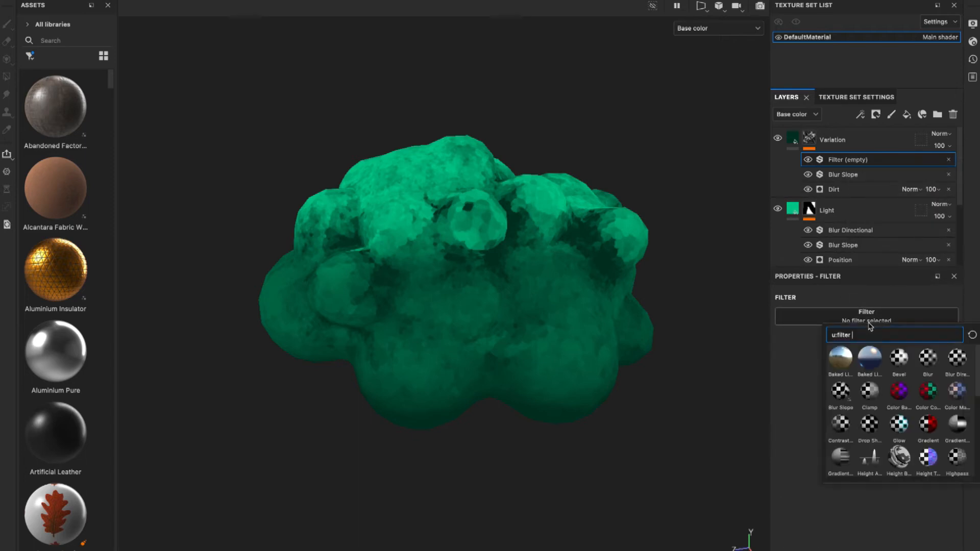
click(957, 359)
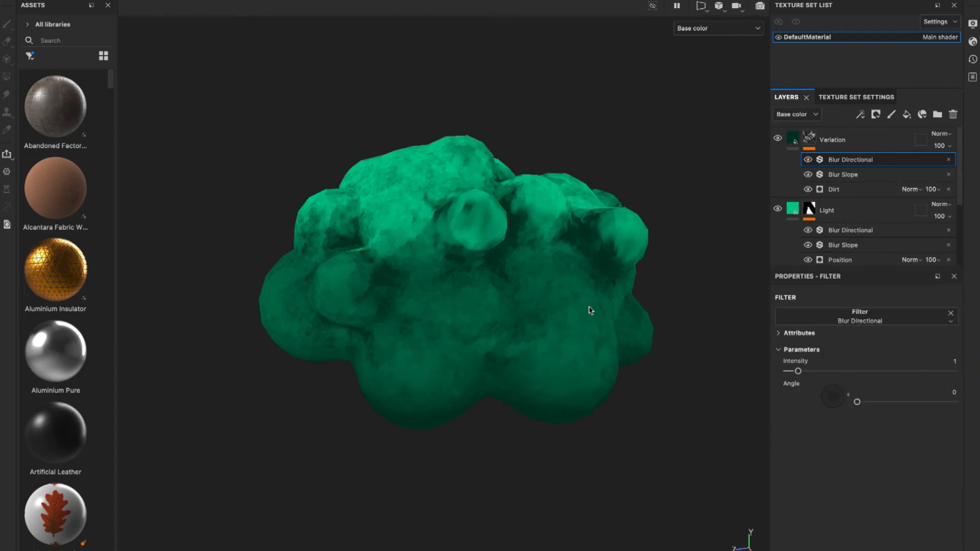
mouse_move(617, 312)
alt+mouse_down()
mouse_move(512, 256)
mouse_move(628, 278)
mouse_move(638, 297)
alt+mouse_up()
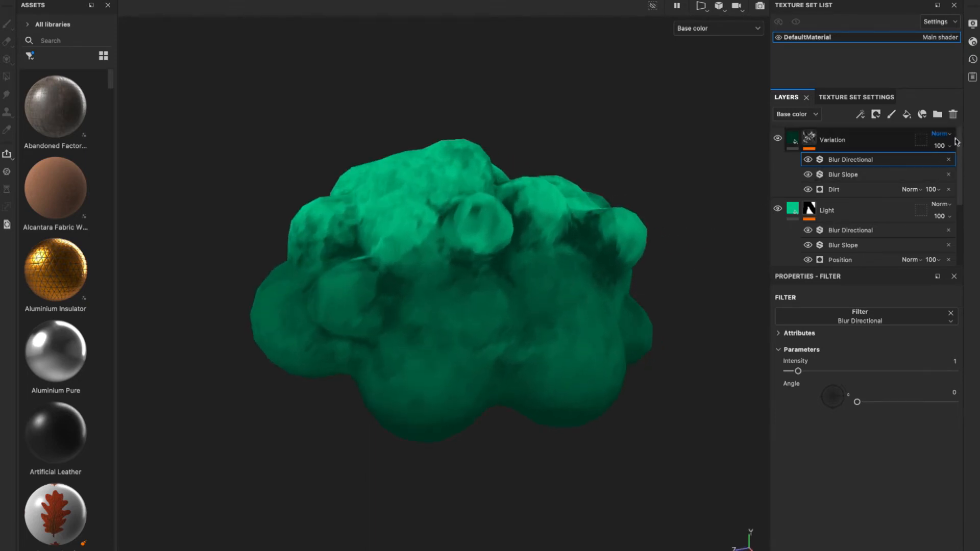
Step: Set the Variation layer's blending mode to Multiply and its opacity to 44
click(951, 134)
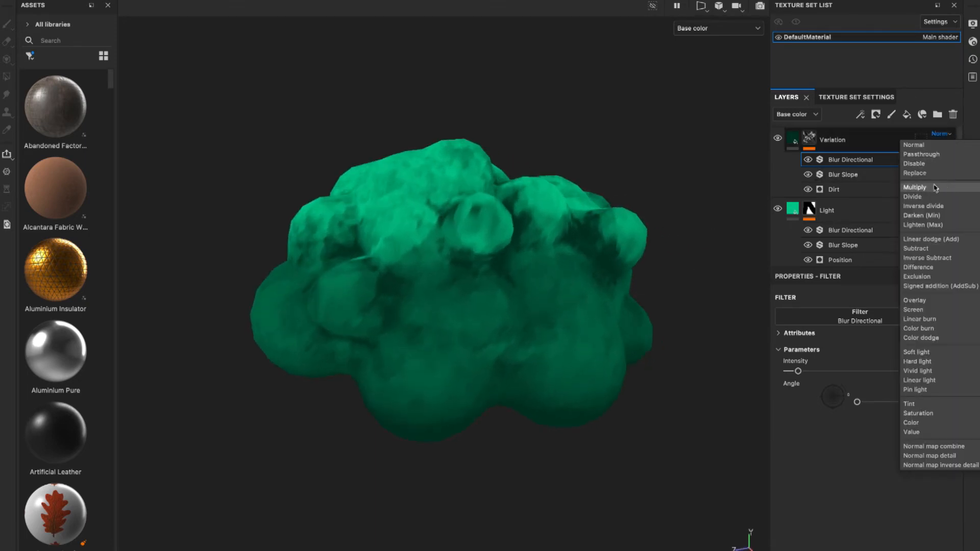
click(935, 188)
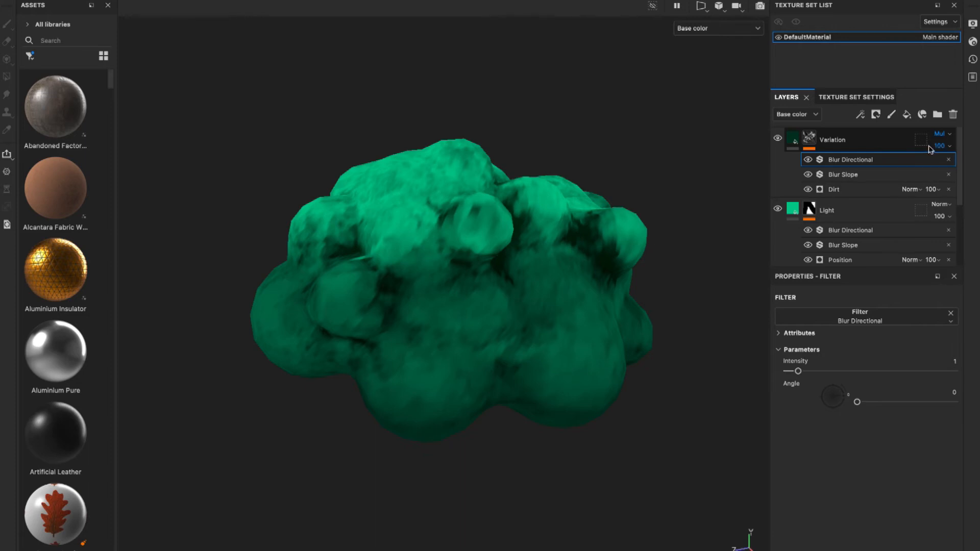
click(950, 146)
drag(973, 166, 951, 168)
Step: Examine the blended Variation shading on the bush from several angles and distances
alt+drag(629, 175, 584, 161)
alt+right_drag(550, 180, 321, 339)
alt+drag(376, 337, 317, 352)
alt+drag(443, 250, 469, 276)
alt+drag(593, 290, 556, 260)
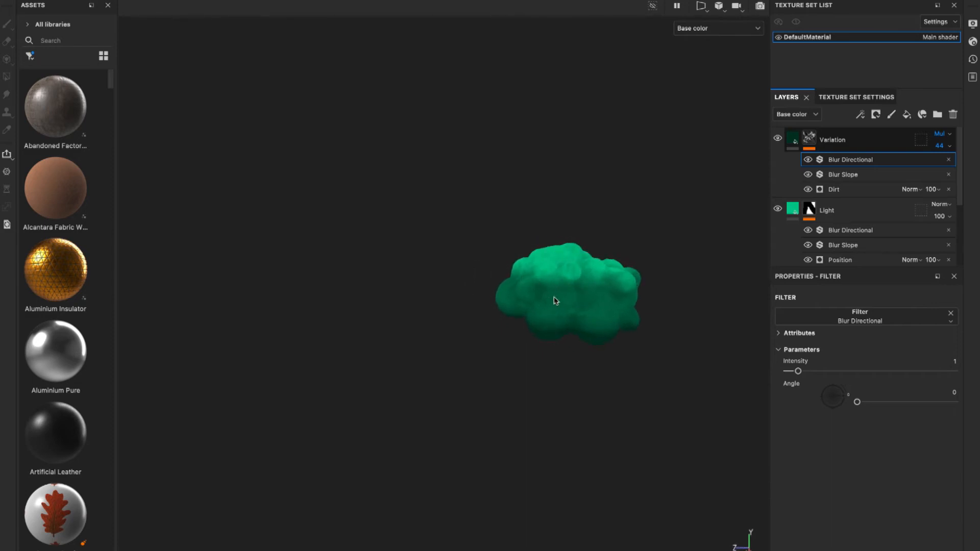
scroll(579, 292, up, 4)
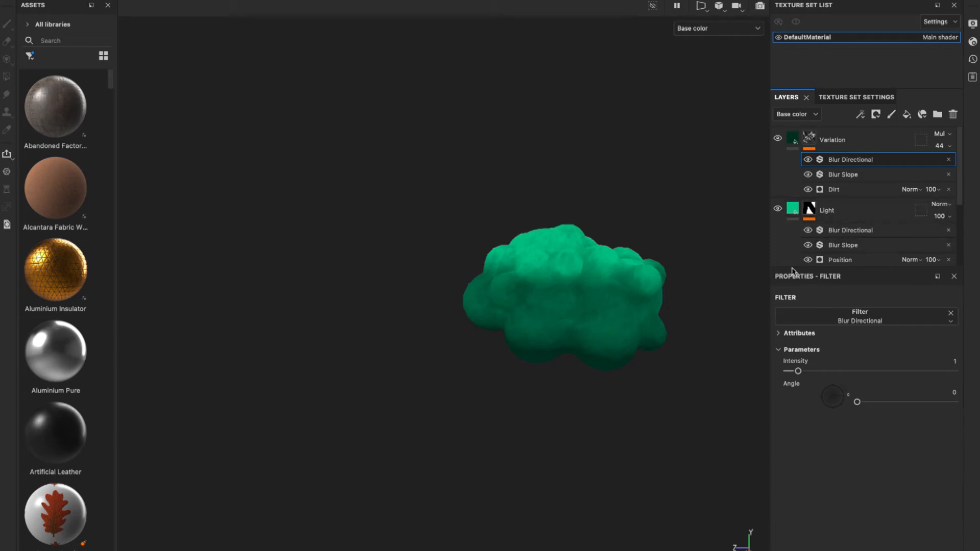
drag(789, 267, 789, 403)
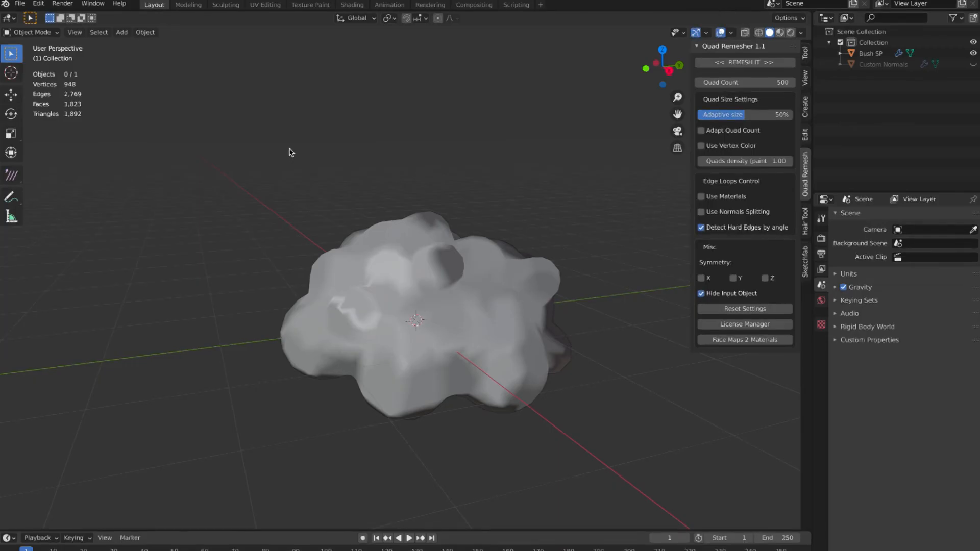
Step: Examine the Bush SP mesh's transferred-normal shading and its wireframe from several angles
middle_drag(289, 152, 290, 152)
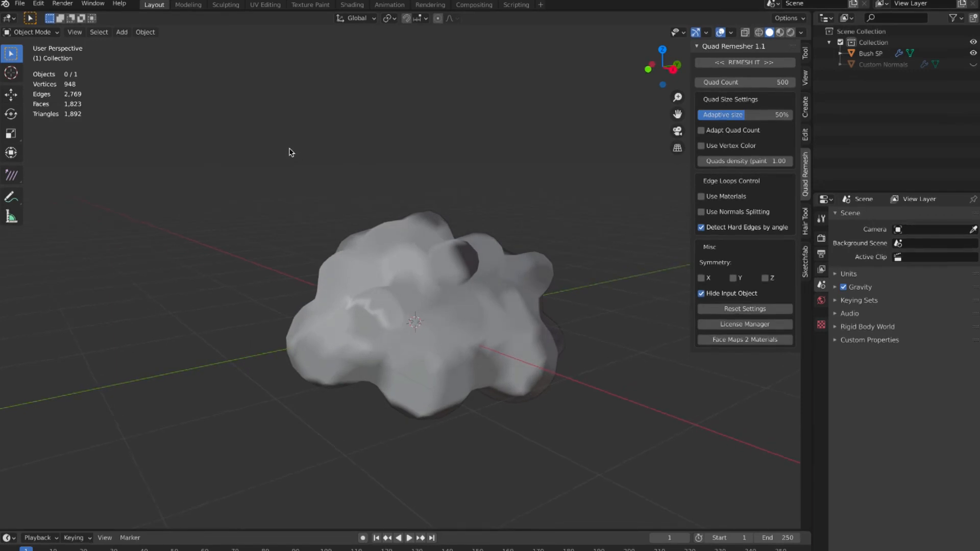
middle_drag(295, 153, 295, 152)
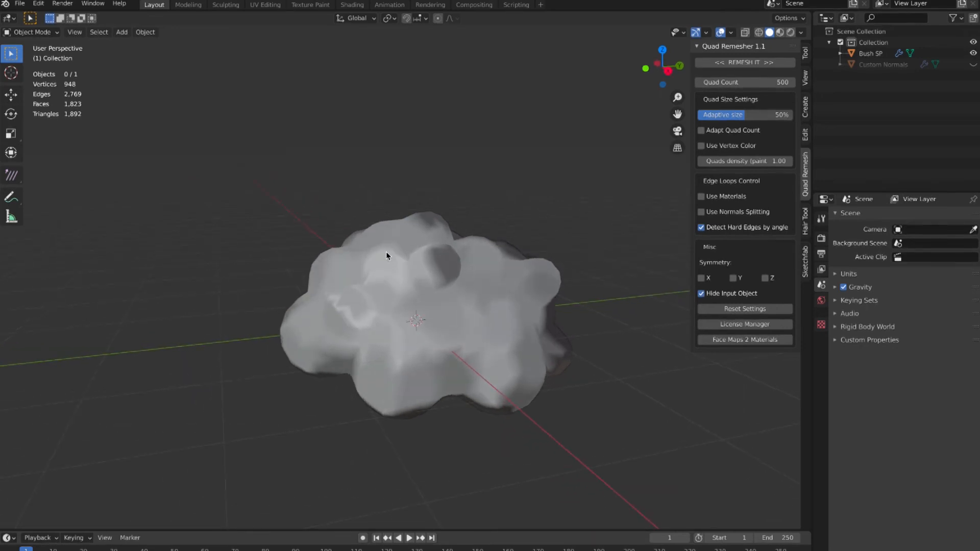
click(397, 256)
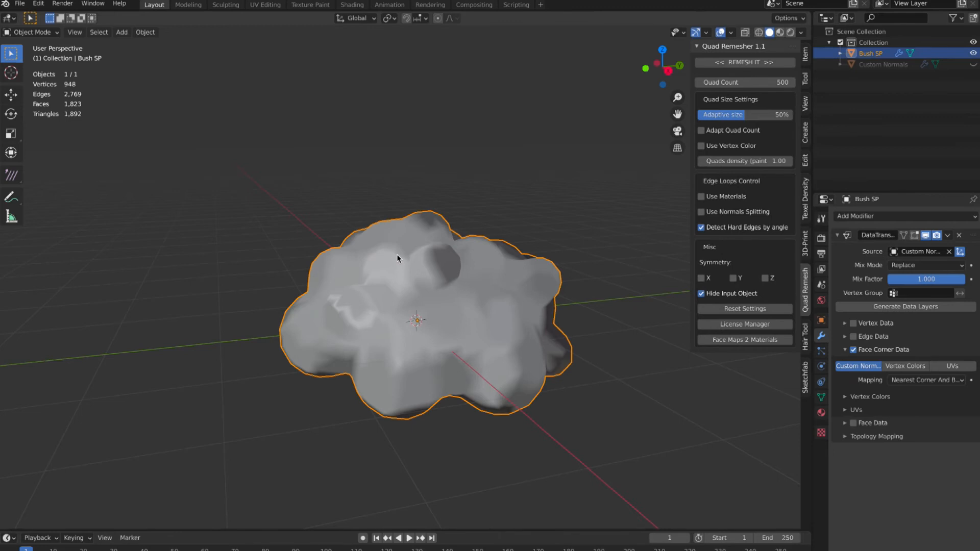
key(Tab)
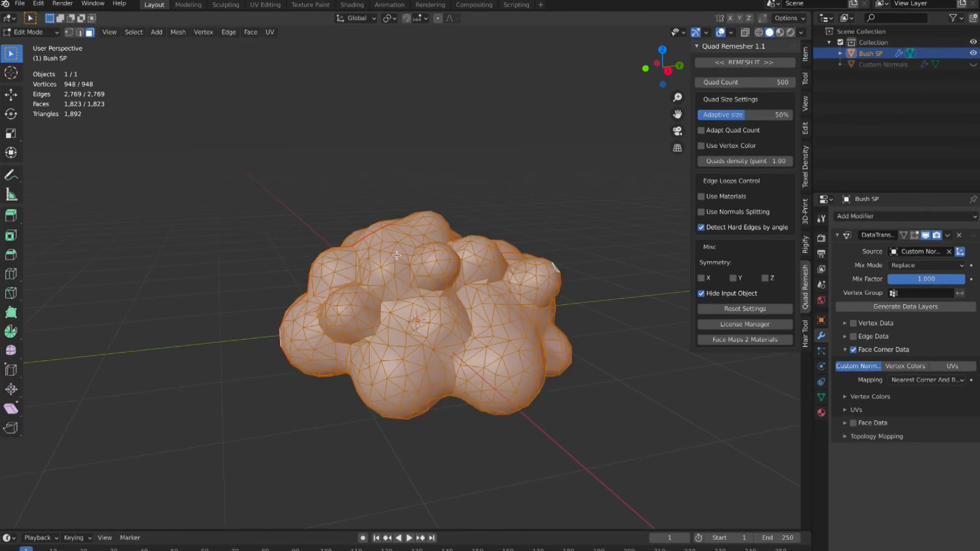
middle_drag(433, 285, 359, 338)
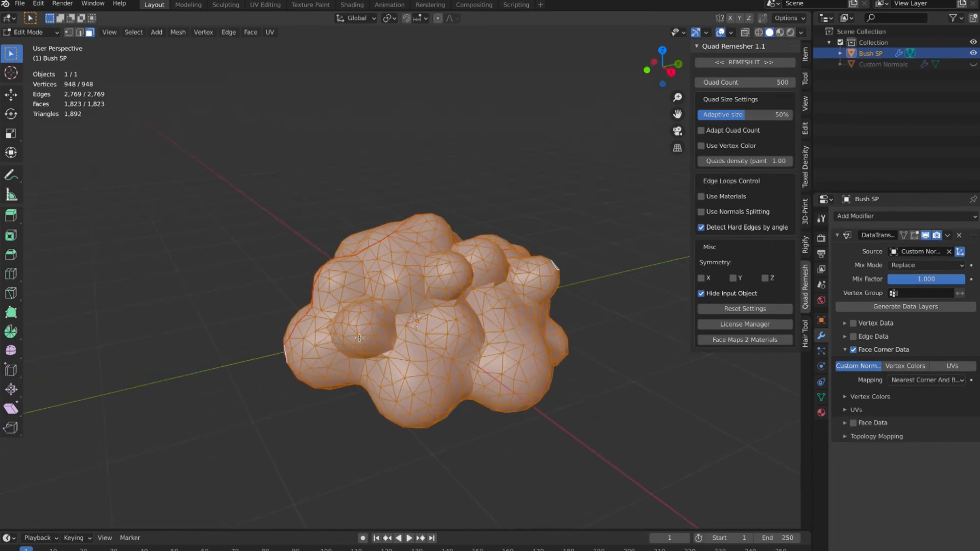
middle_drag(491, 350, 507, 364)
click(23, 32)
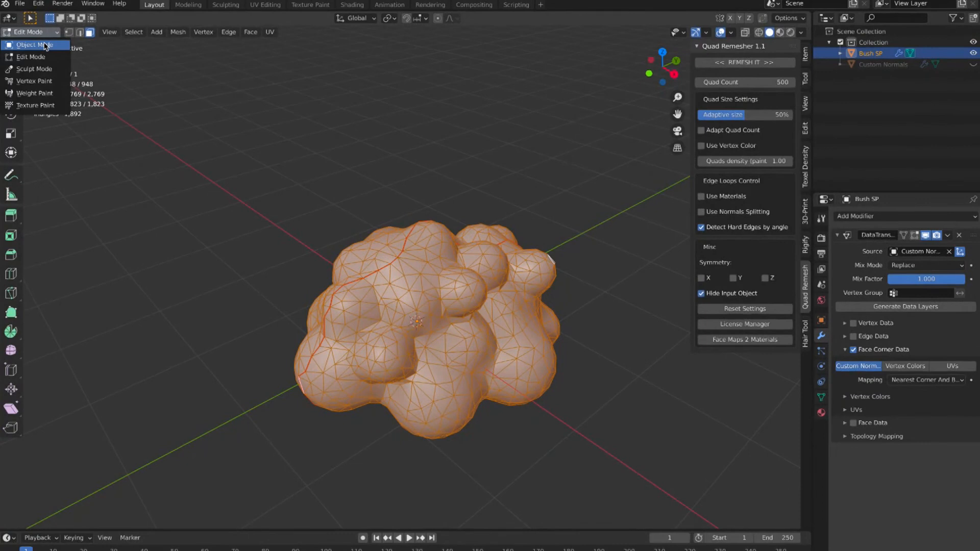
click(23, 46)
middle_drag(308, 139, 313, 147)
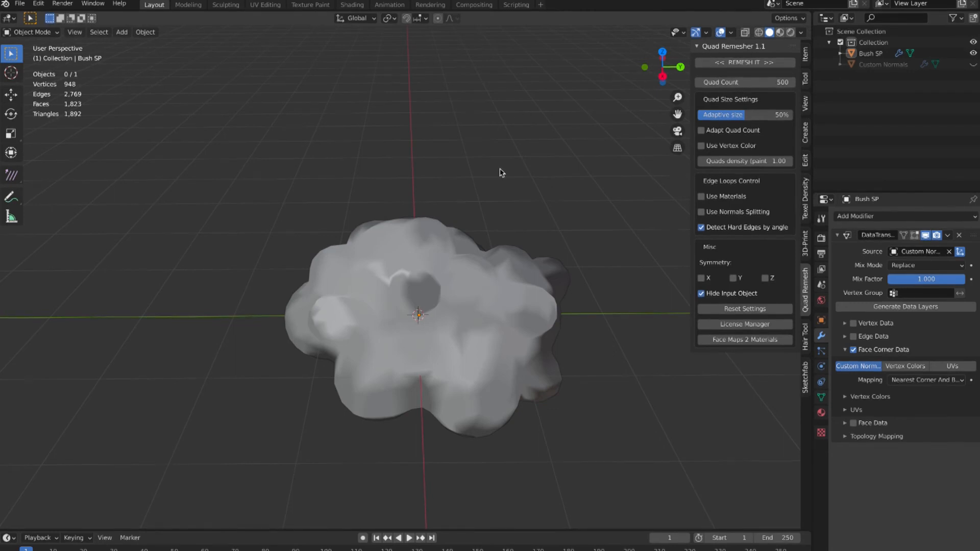
middle_drag(500, 196, 429, 190)
Step: Remesh Bush SP with Quad Remesher at a quad count of 500 and inspect the new topology
click(461, 269)
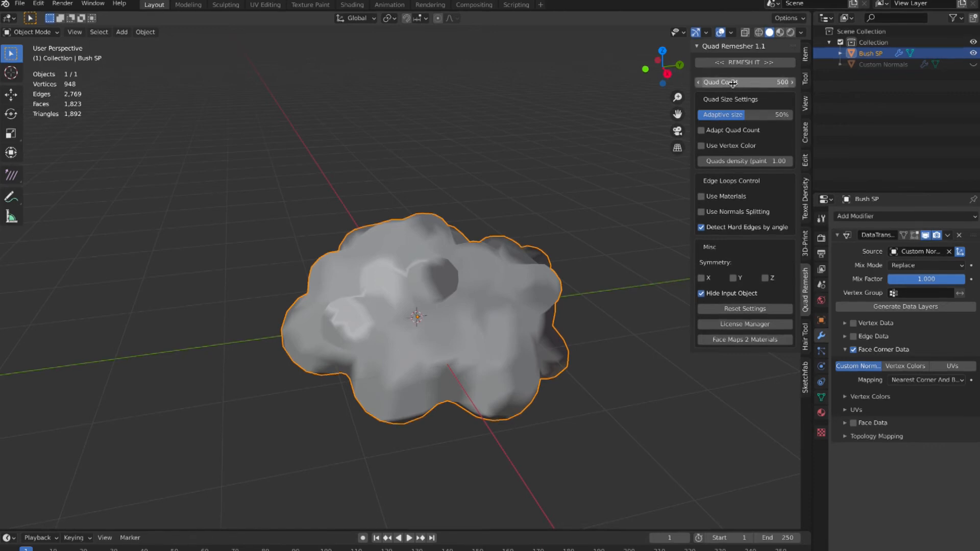
click(755, 64)
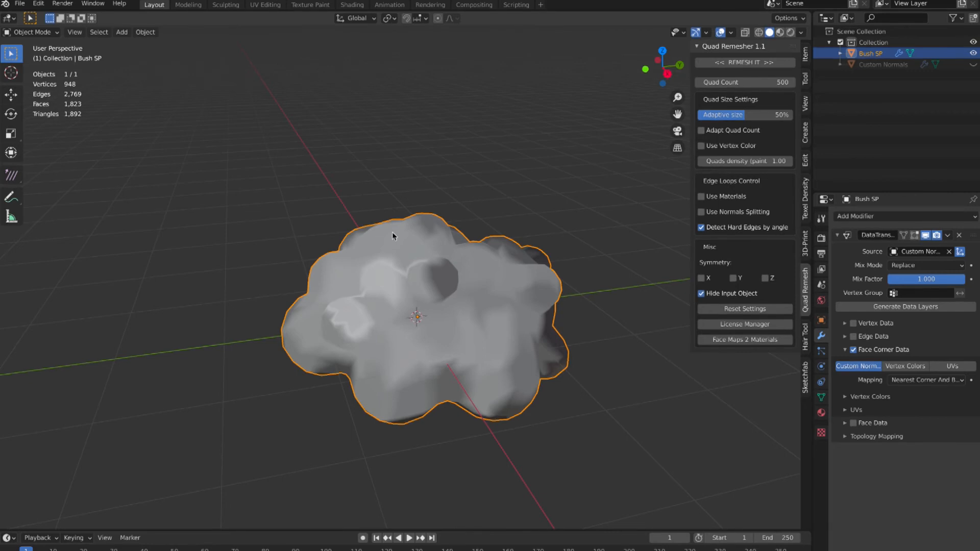
mouse_move(431, 228)
middle_down()
mouse_move(446, 233)
mouse_move(382, 216)
mouse_move(384, 202)
mouse_move(376, 209)
mouse_move(388, 184)
middle_up()
key(Tab)
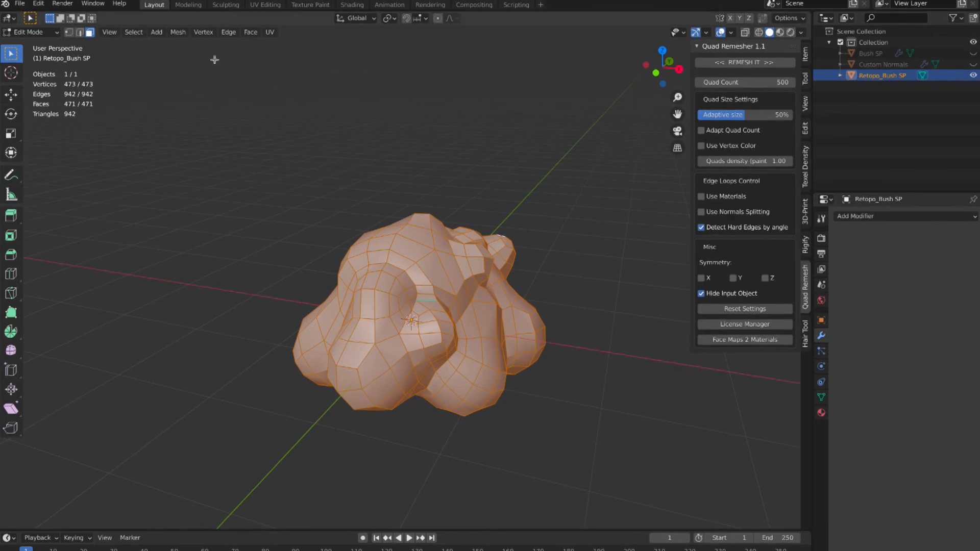
click(28, 32)
click(25, 44)
click(388, 192)
middle_drag(388, 192, 509, 267)
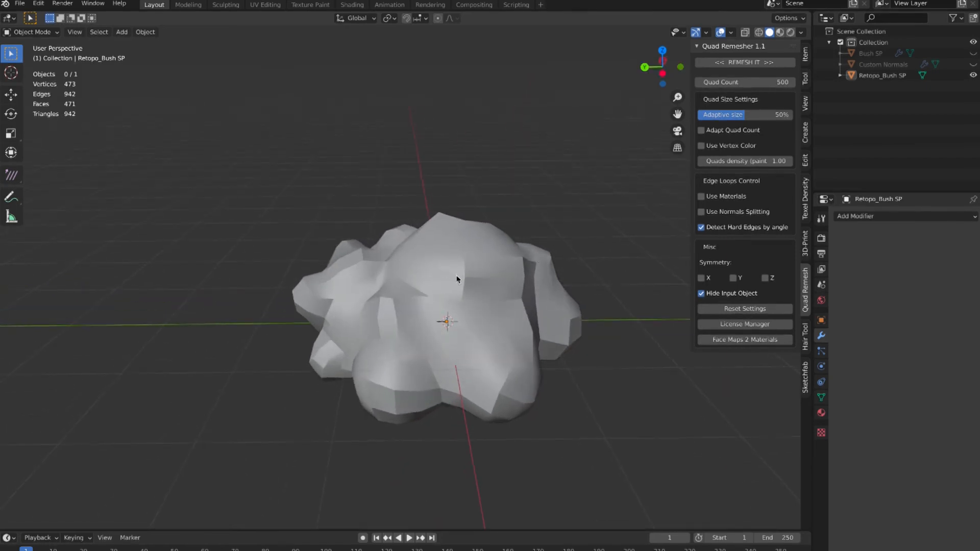
middle_drag(452, 279, 479, 277)
Step: Unhide Bush SP and copy its Data Transfer modifier to Retopo_Bush SP by linking modifiers from Bush SP as the active object
click(472, 276)
click(550, 198)
click(468, 256)
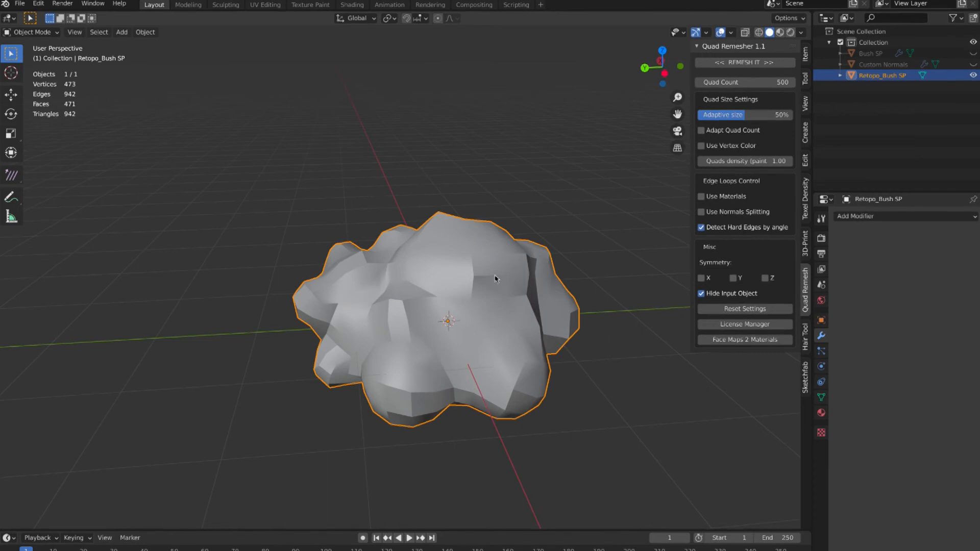
click(973, 53)
ctrl+click(874, 54)
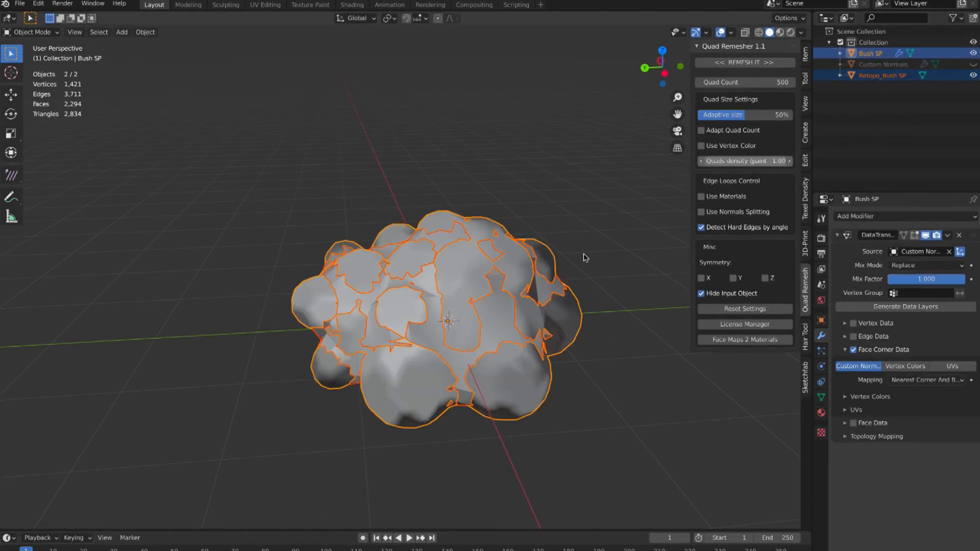
middle_drag(452, 285, 427, 299)
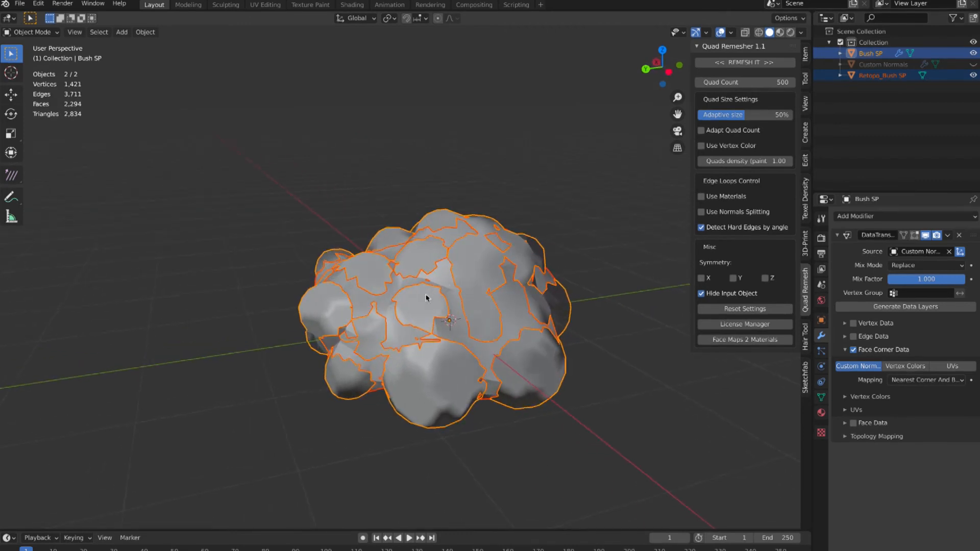
key(ctrl+l)
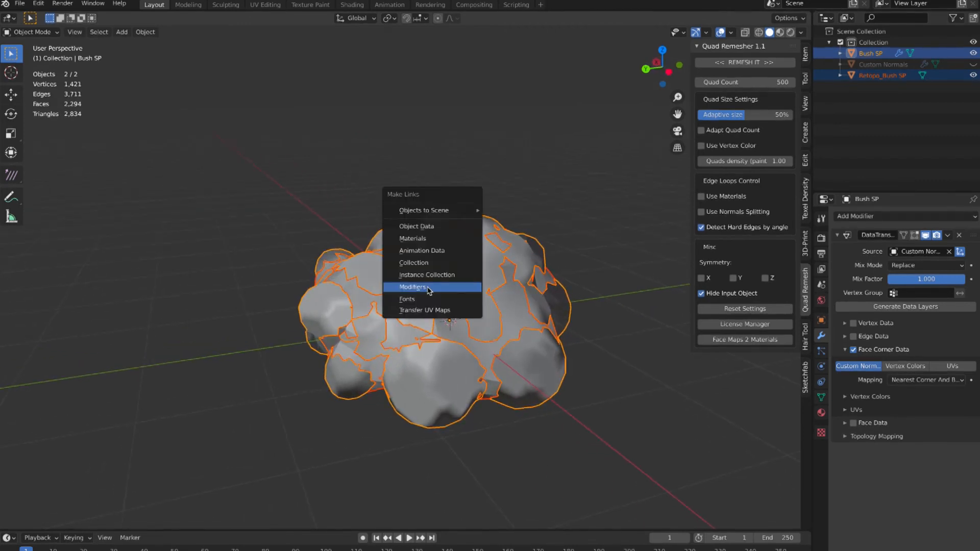
click(418, 289)
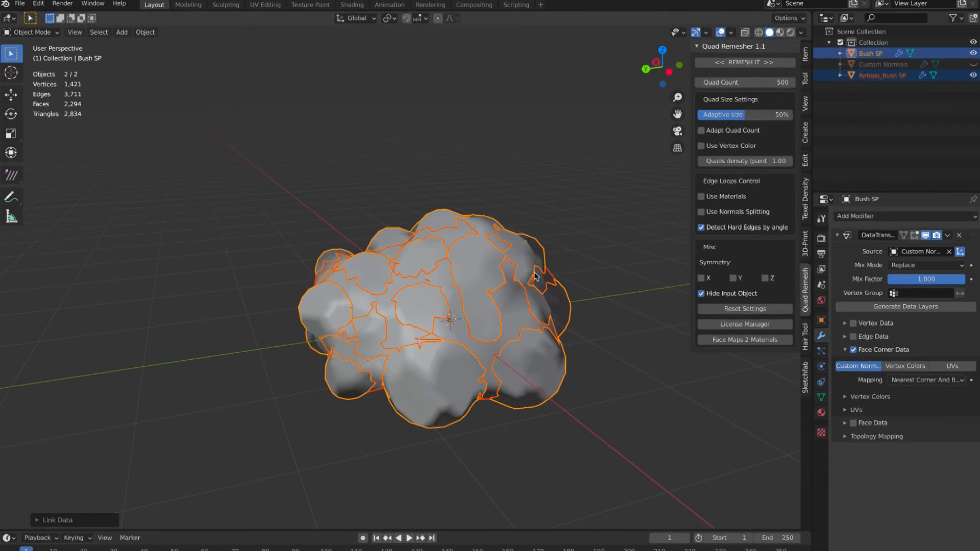
middle_drag(535, 275, 546, 258)
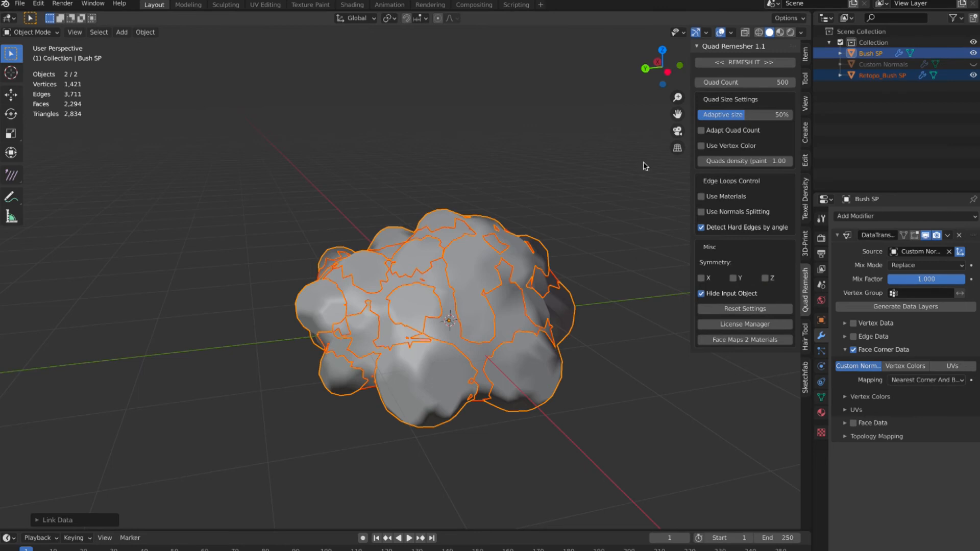
Step: Hide Bush SP and mark all edges of Retopo_Bush SP as UV seams
click(547, 194)
middle_drag(547, 194, 467, 230)
click(428, 251)
key(Tab)
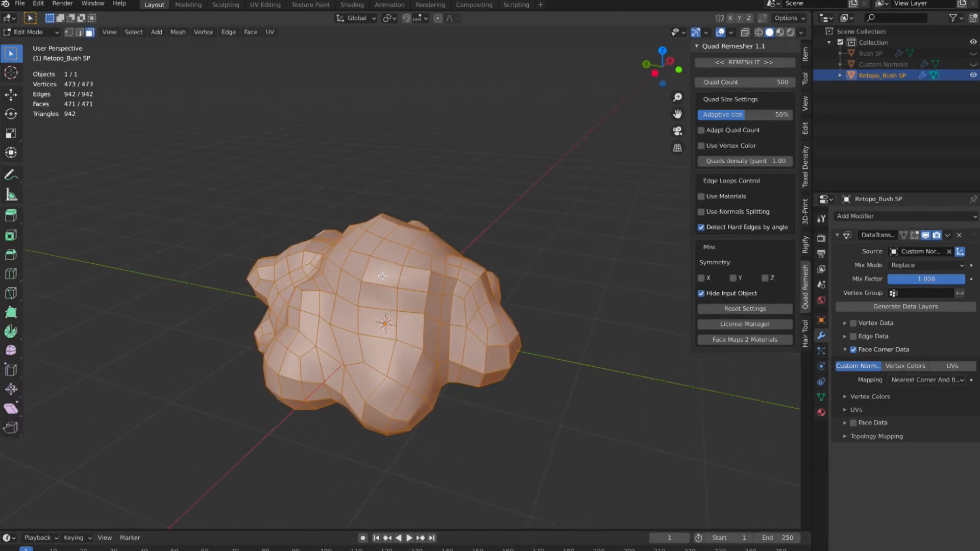
middle_drag(382, 276, 389, 273)
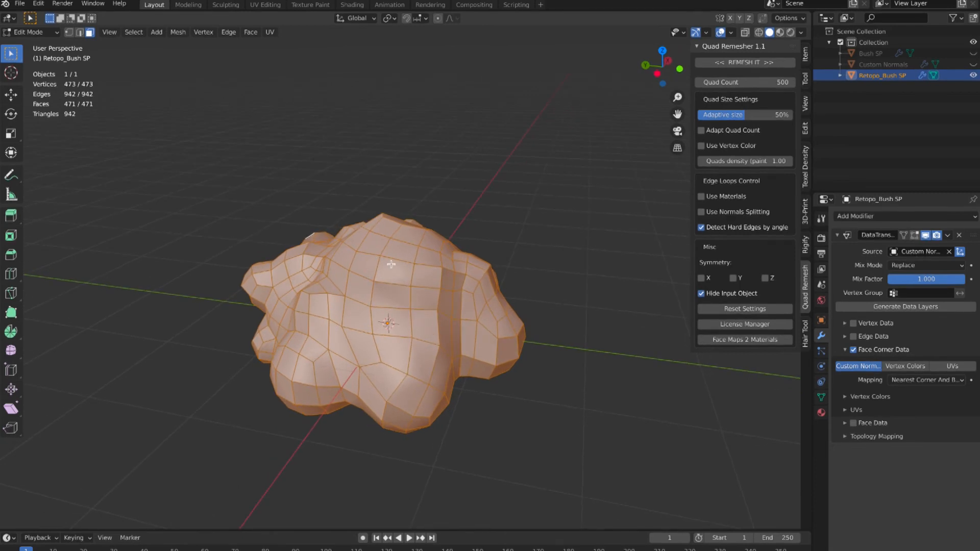
key(u)
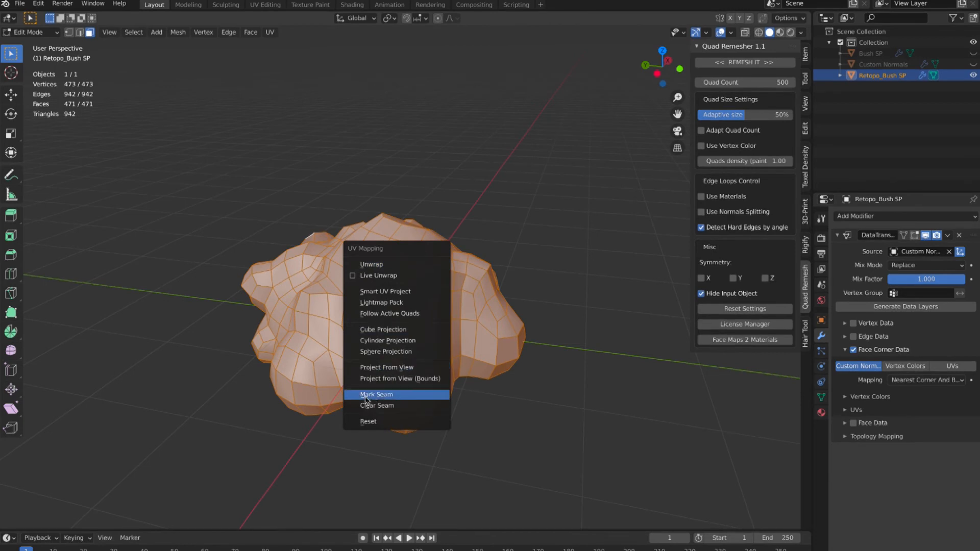
click(385, 395)
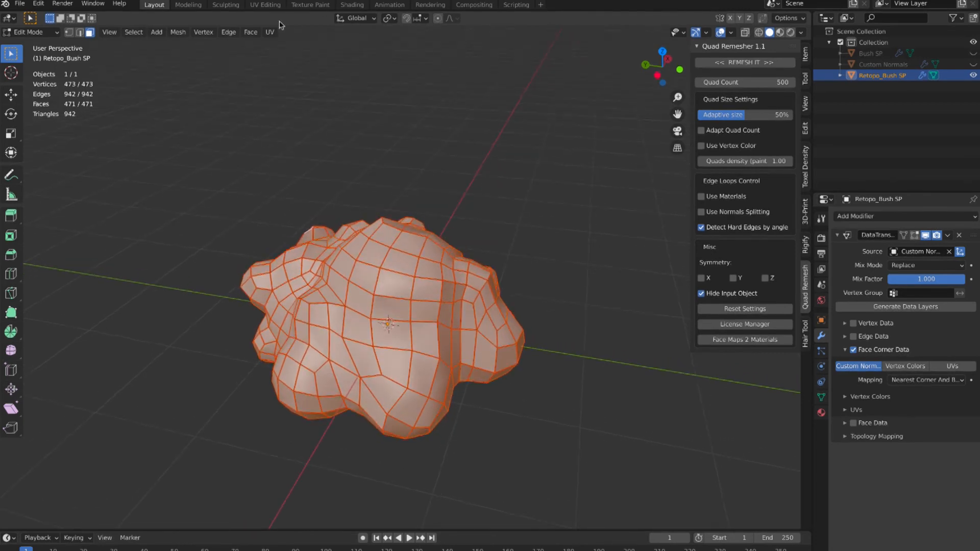
Step: Unwrap all faces of Retopo_Bush SP and reset the UVs so every face fills the whole UV square
click(265, 5)
scroll(247, 159, left, 2)
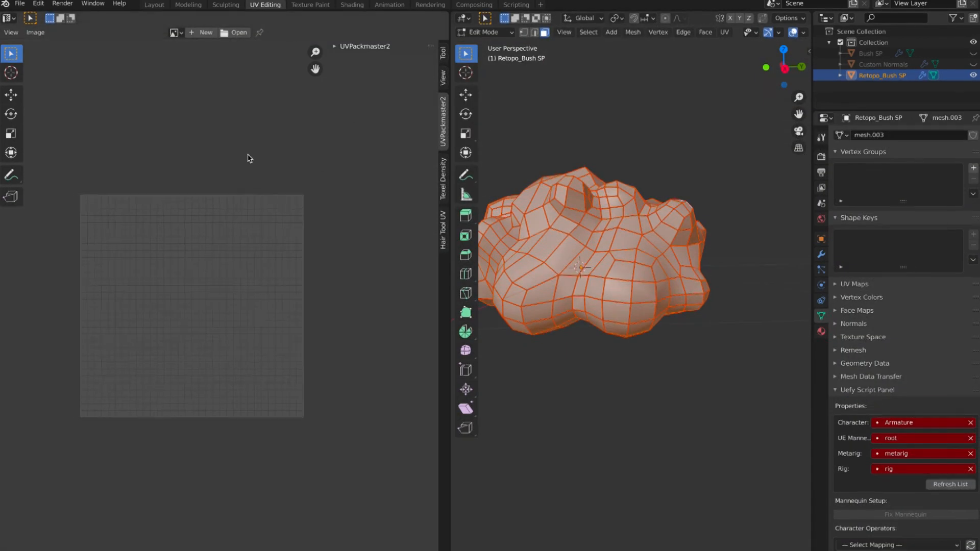
click(724, 32)
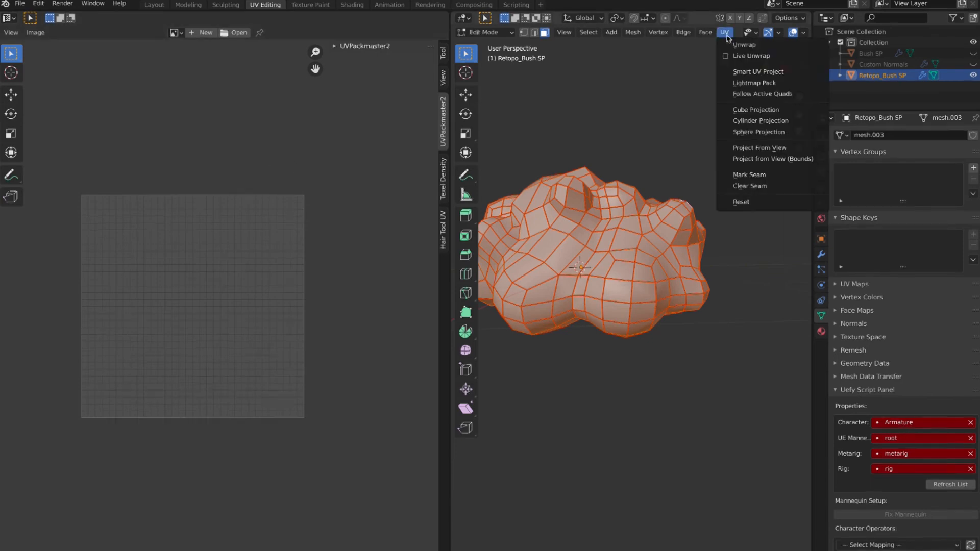
click(735, 45)
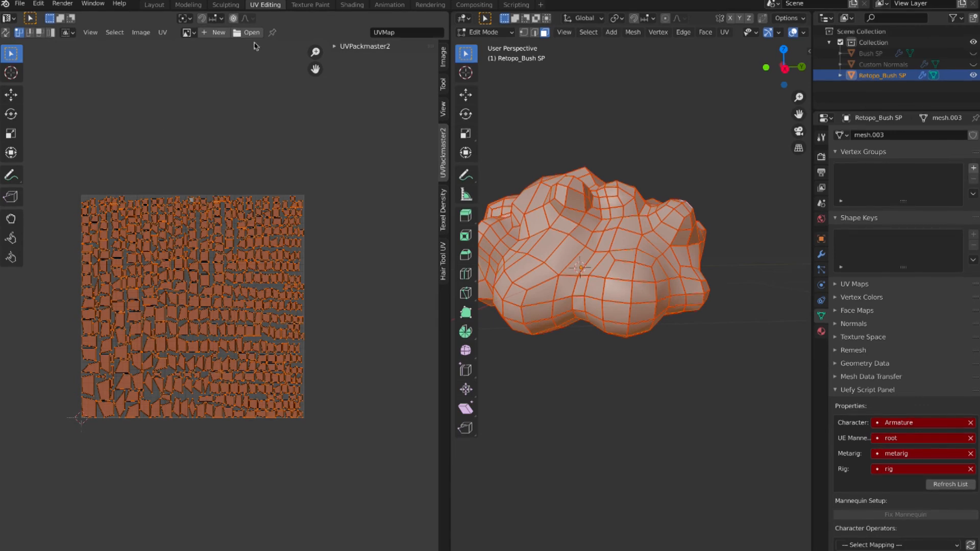
click(162, 32)
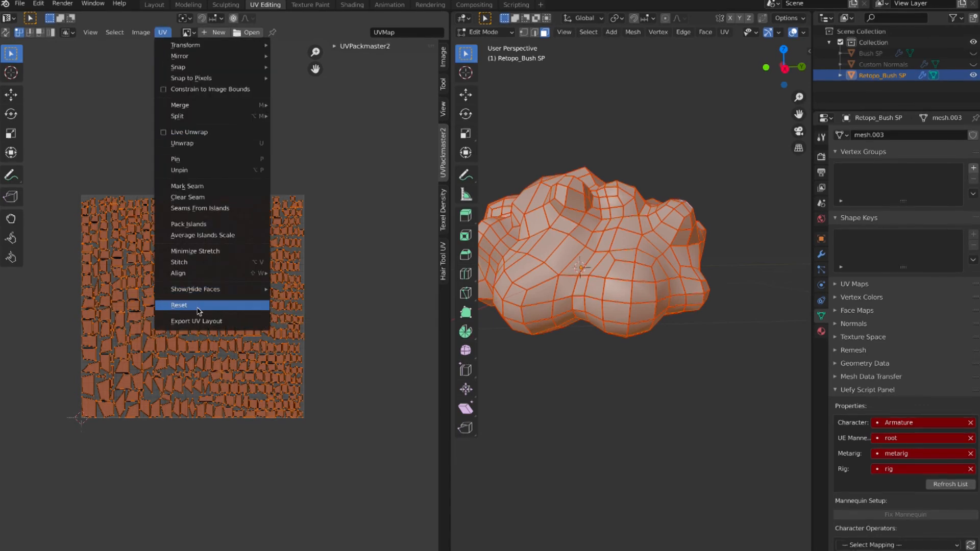
click(179, 306)
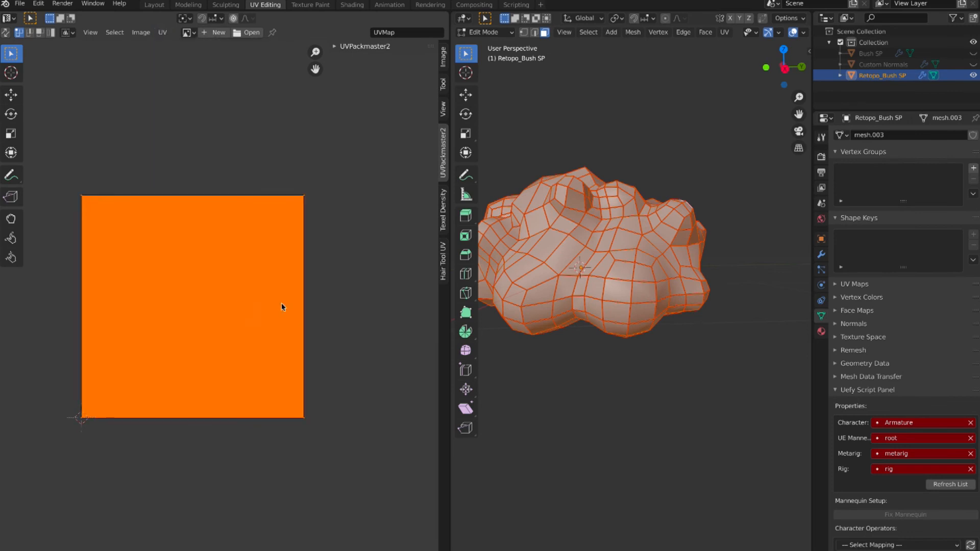
click(350, 280)
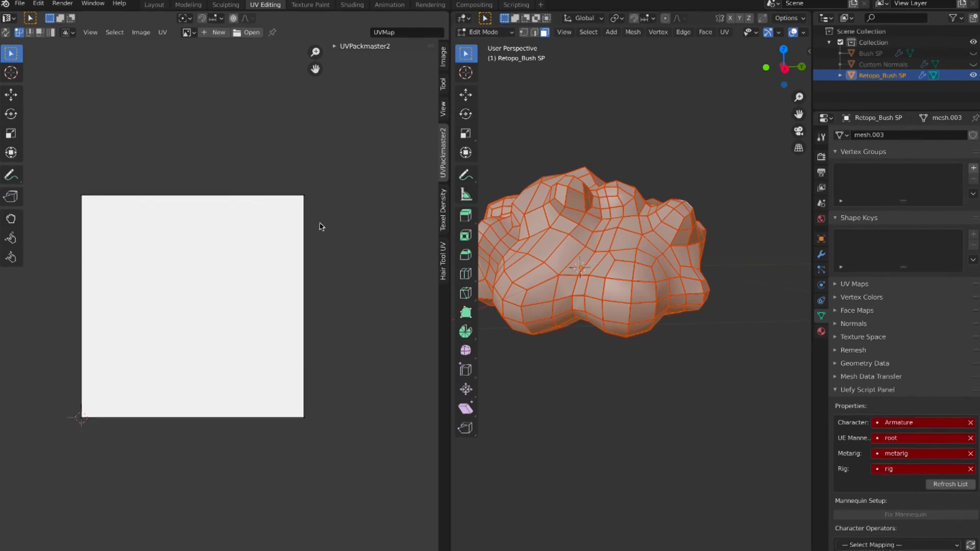
Step: Export only the selected retopologised bush mesh to the Desktop as an FBX named Bush_UE
click(155, 5)
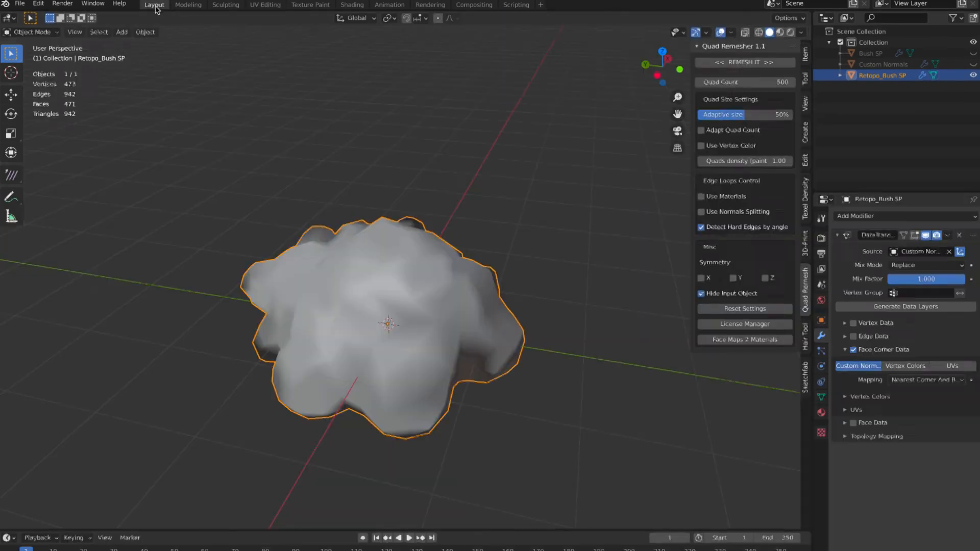
click(351, 178)
click(377, 252)
click(22, 4)
mouse_move(51, 164)
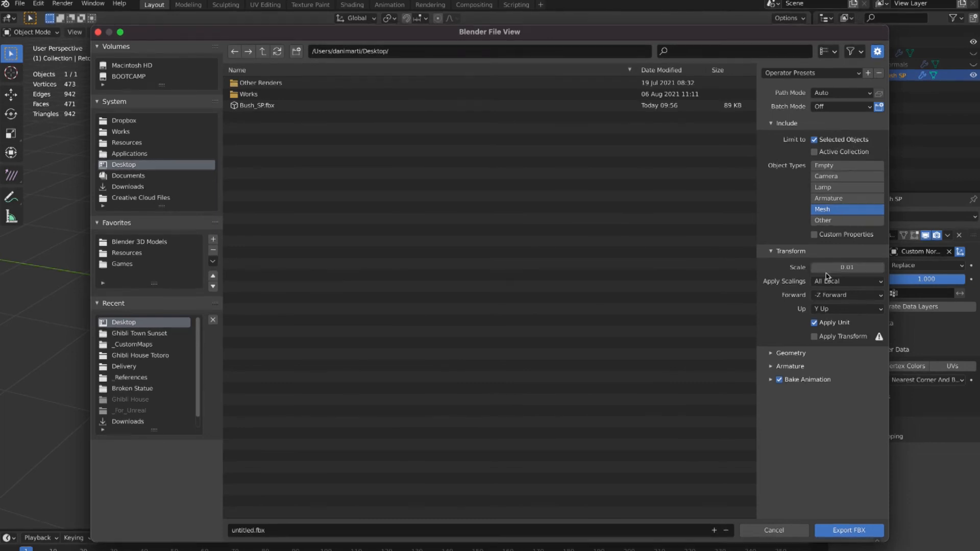
click(250, 531)
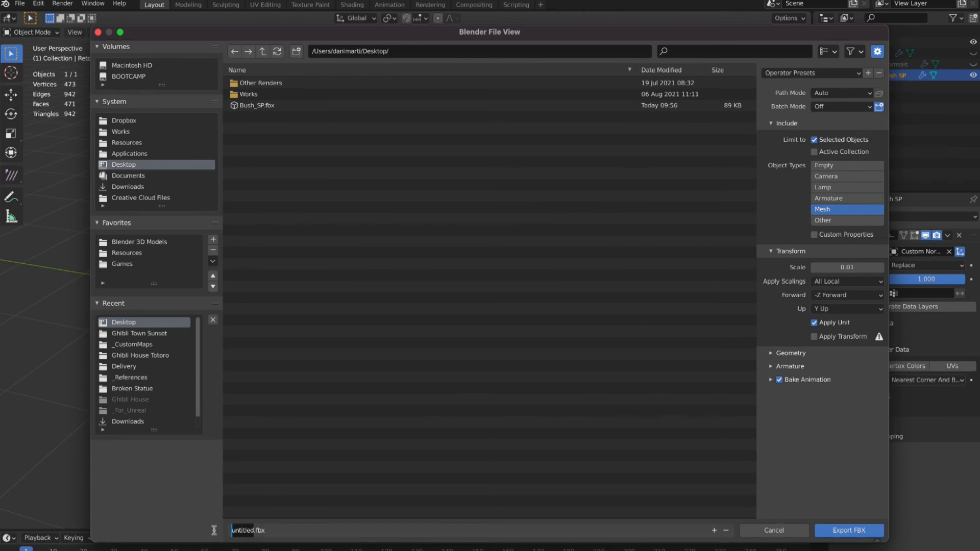
text(Bush_UE)
click(860, 531)
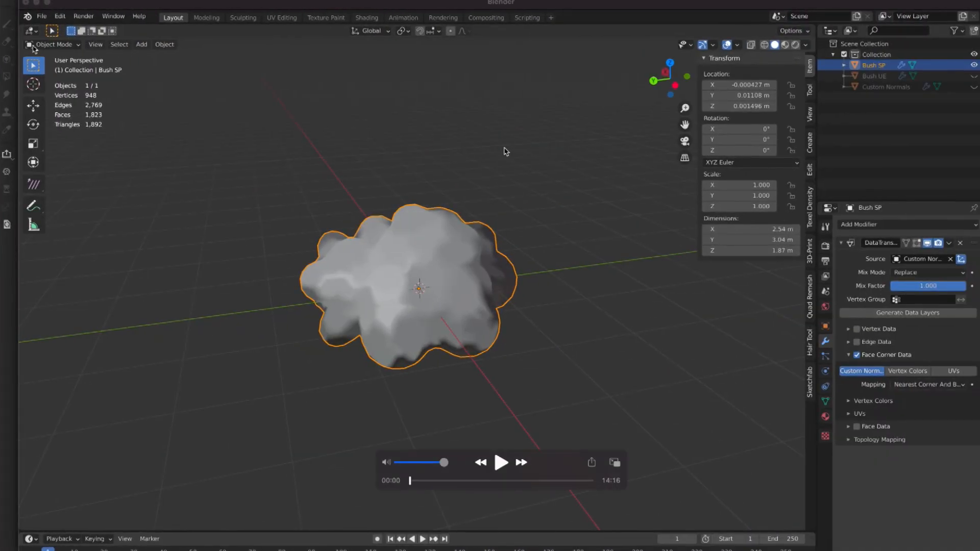
Step: Minimise the Blender screen recording window and switch to Unreal Engine
drag(76, 1, 486, 148)
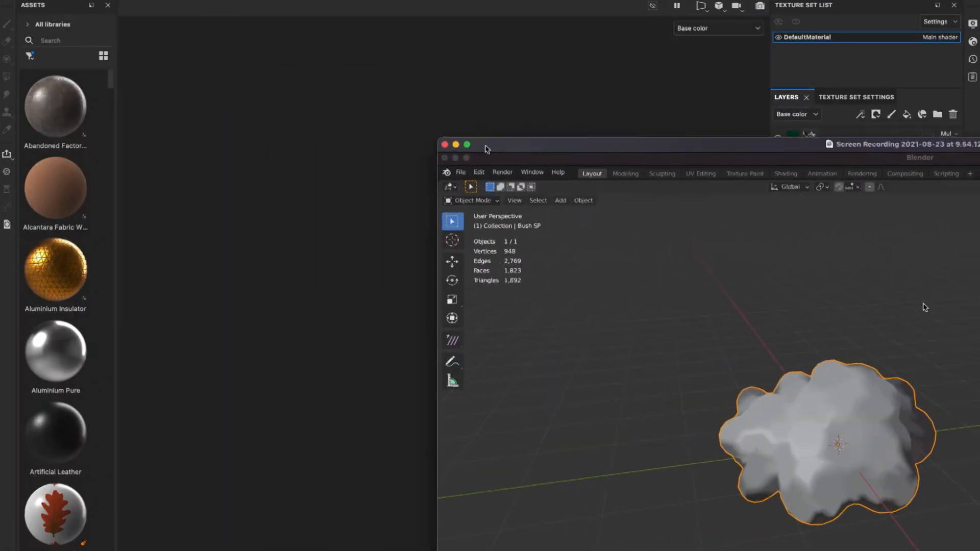
click(455, 145)
key(ctrl+Right)
key(ctrl+Right)
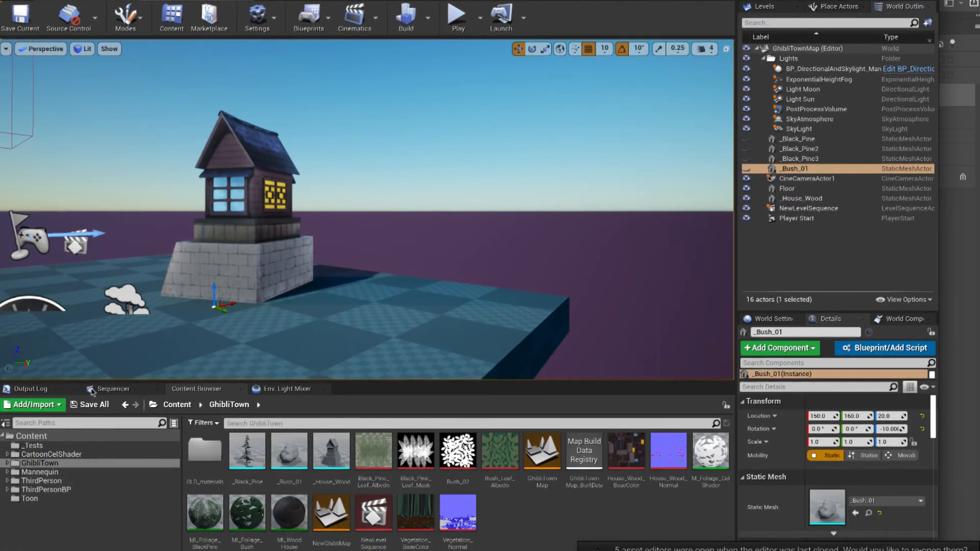
Step: Import Bush_UE.fbx from the Desktop into the GhibliTown folder as a static mesh and place it in the level beside the house
click(34, 404)
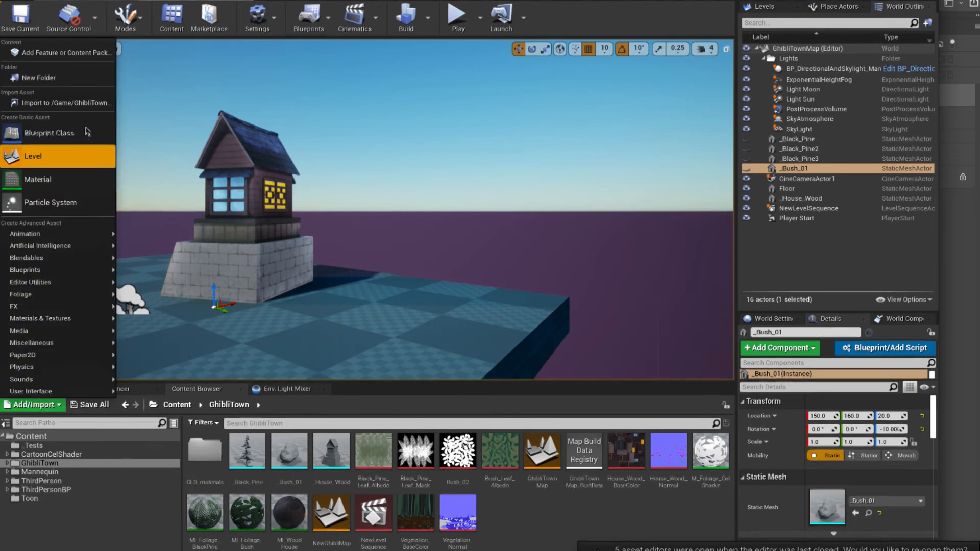
click(462, 282)
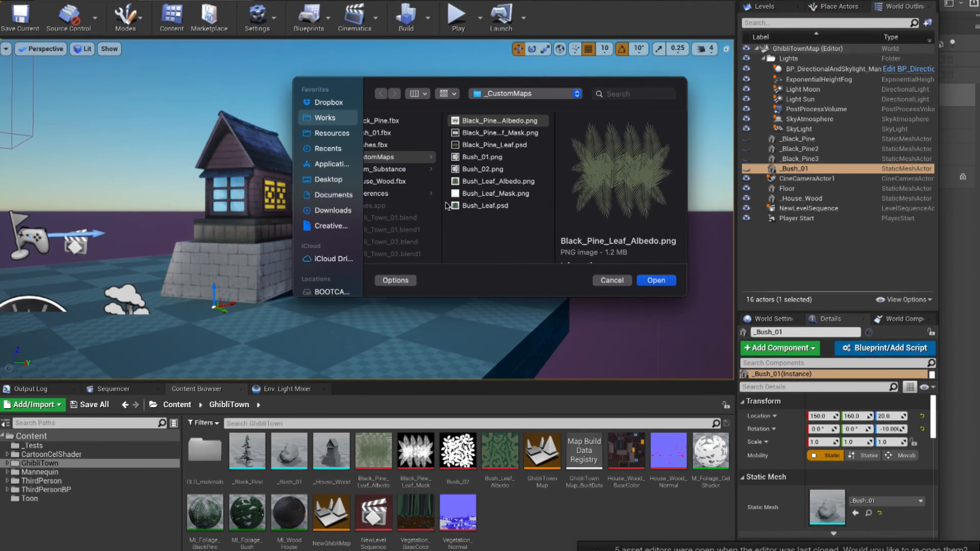
scroll(442, 203, left, 5)
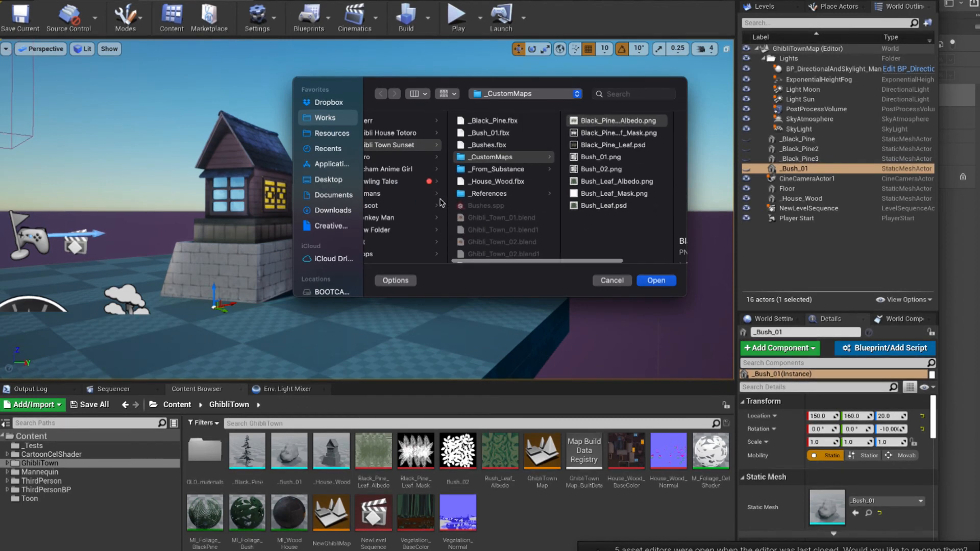
click(337, 181)
scroll(427, 216, down, 3)
scroll(425, 217, up, 5)
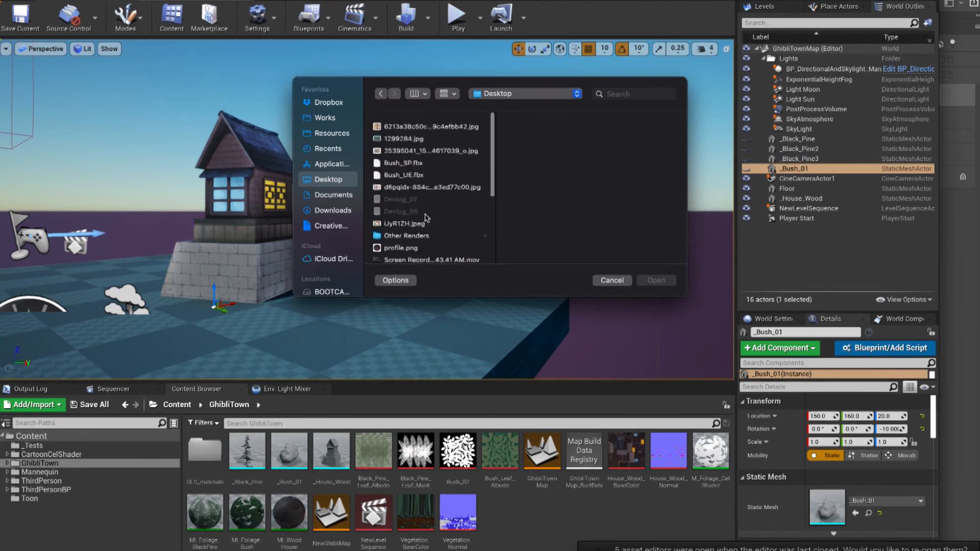
click(420, 170)
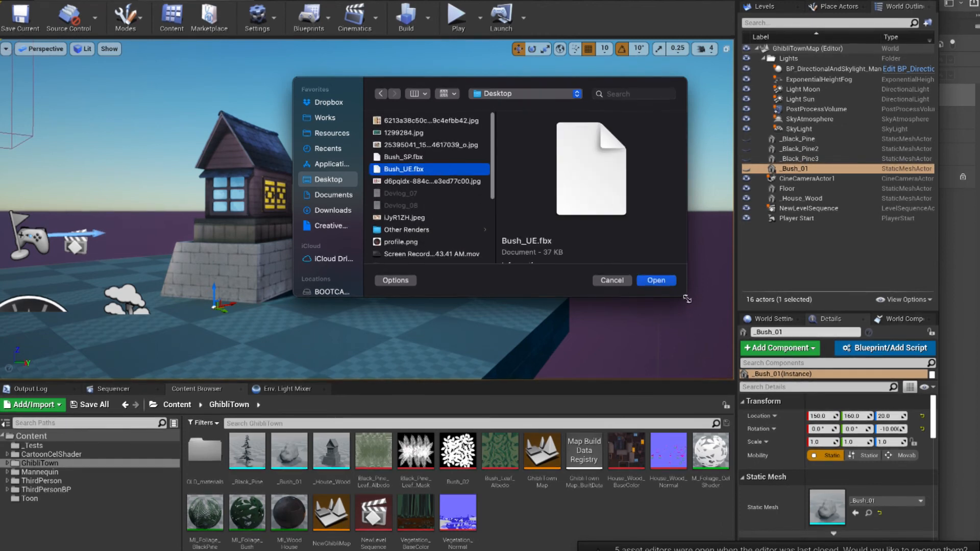
click(656, 281)
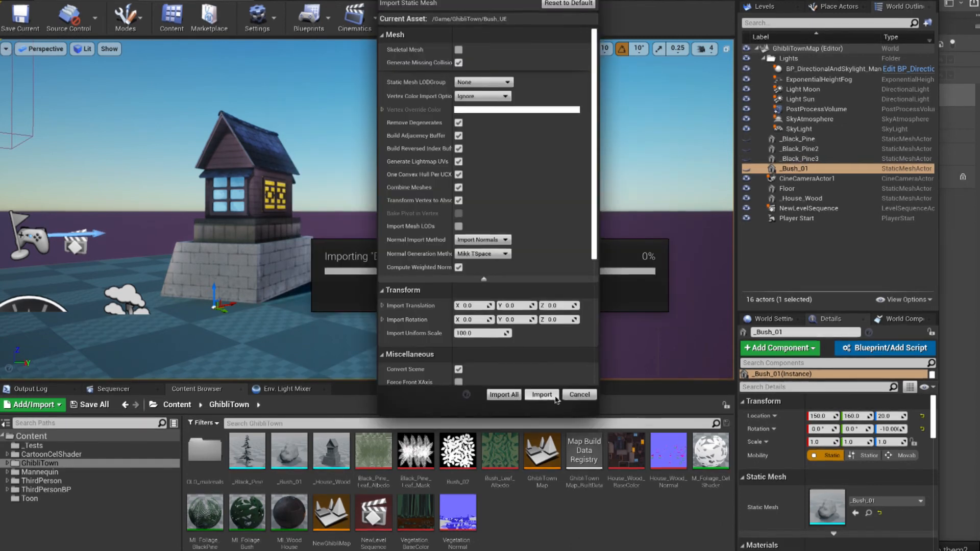
click(510, 395)
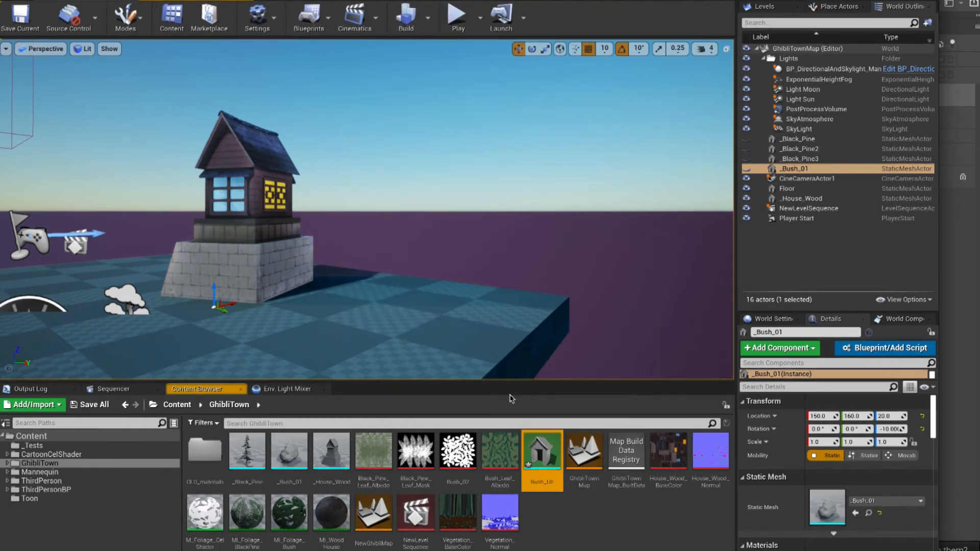
mouse_move(548, 464)
drag(547, 464, 394, 273)
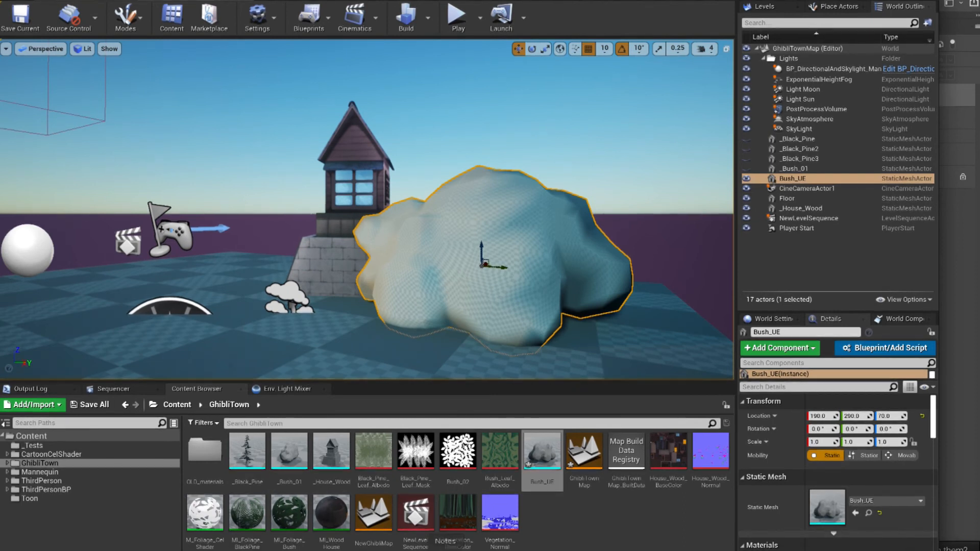
Step: Switch to Photoshop and show the expanded COLOR group of Bush_Leaf.psd in place of Layer 1
click(389, 545)
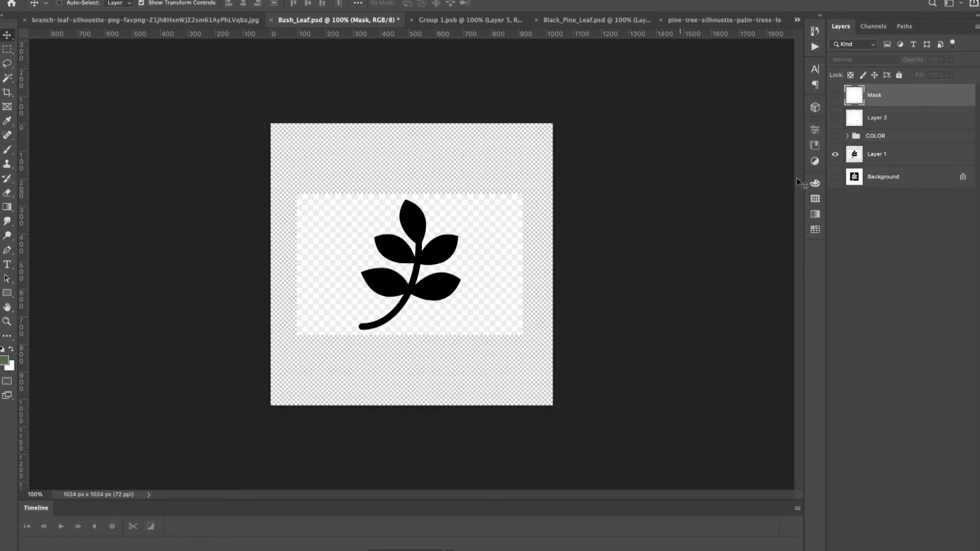
click(835, 155)
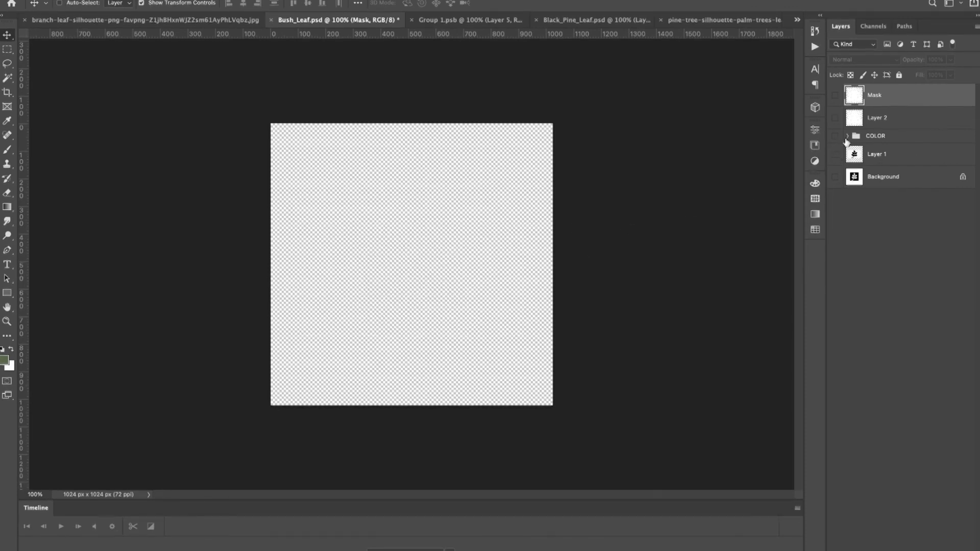
click(847, 136)
click(835, 137)
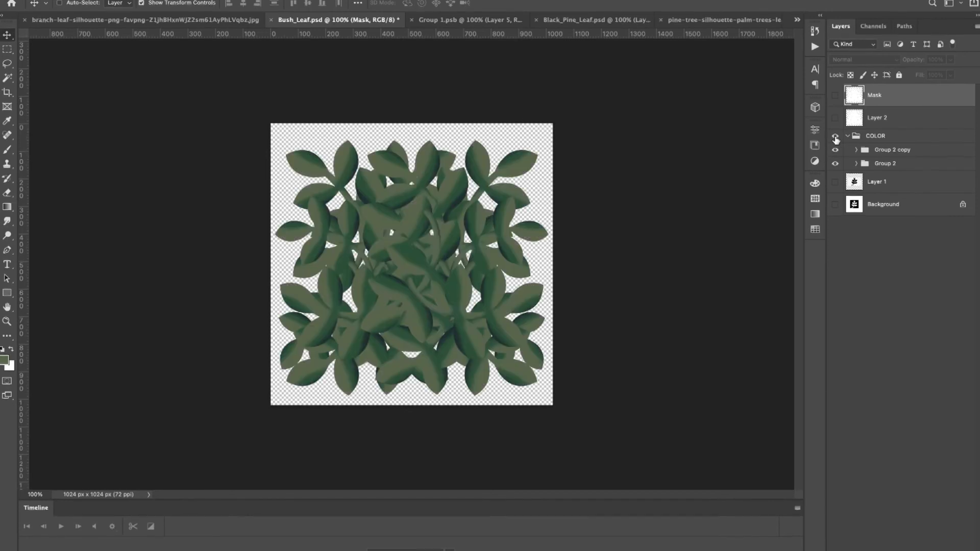
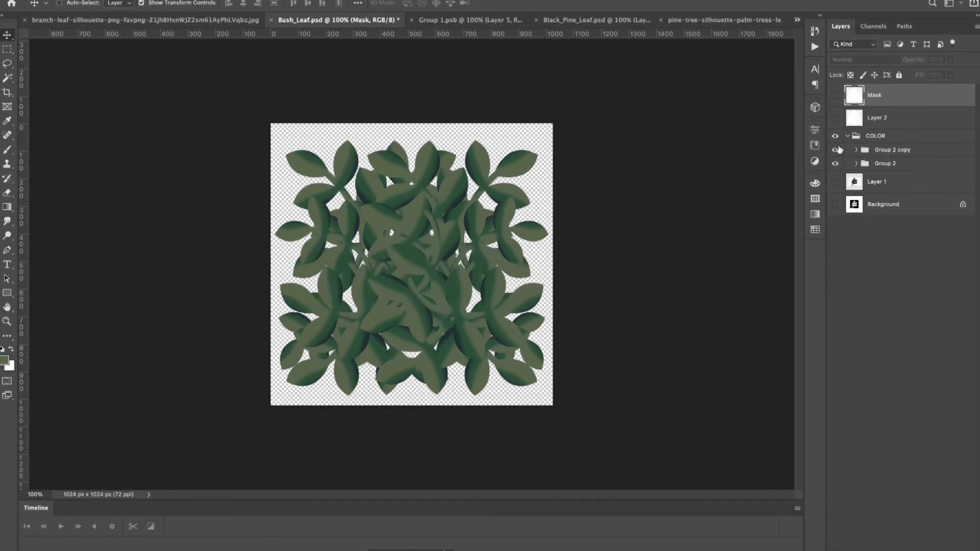
Step: Show the Mask layer instead of the COLOR group and add a new black-filled layer directly beneath it
click(835, 136)
click(835, 96)
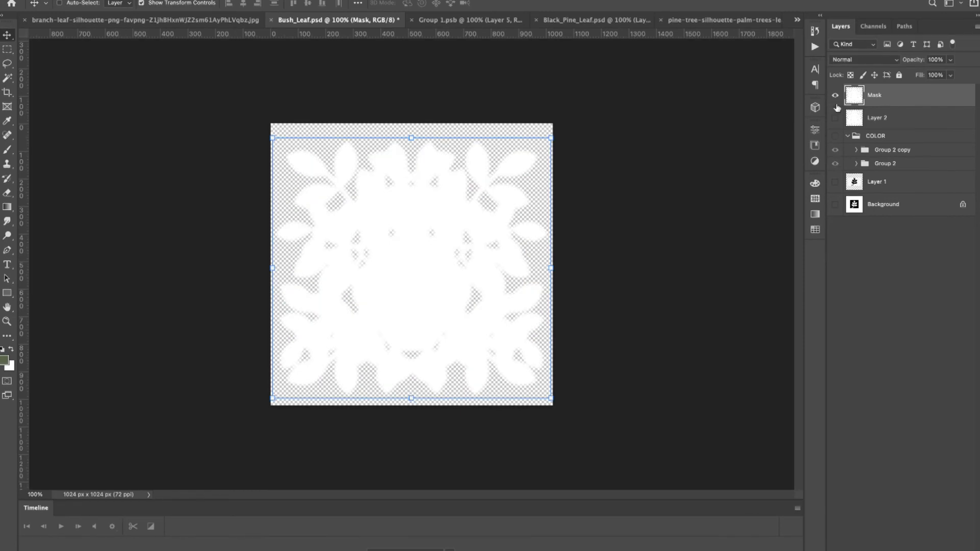
key(super+shift+alt+n)
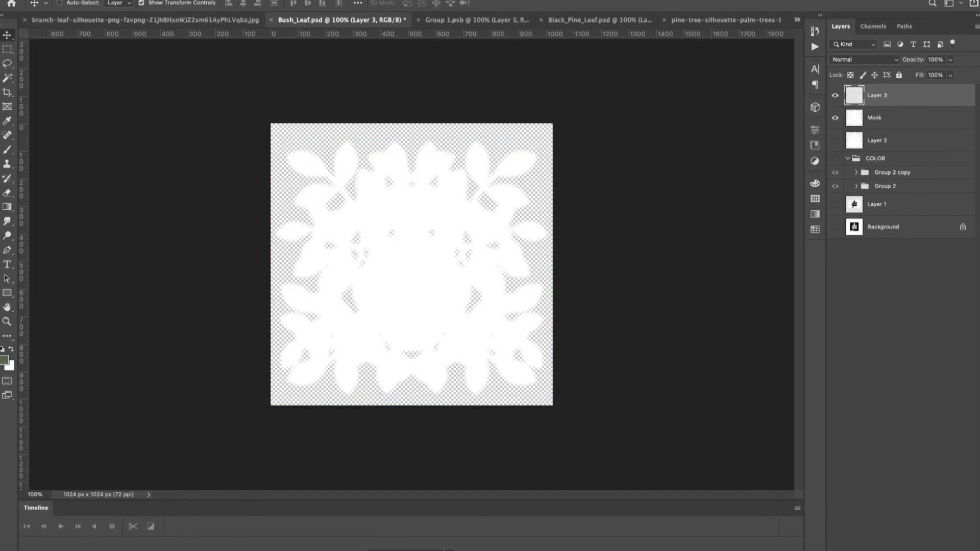
drag(932, 109, 935, 127)
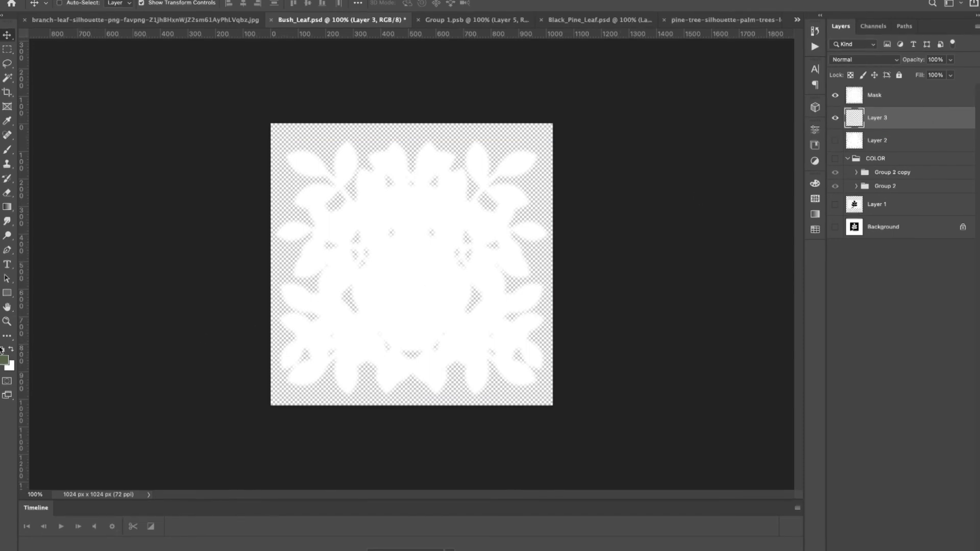
key(alt+BackSpace)
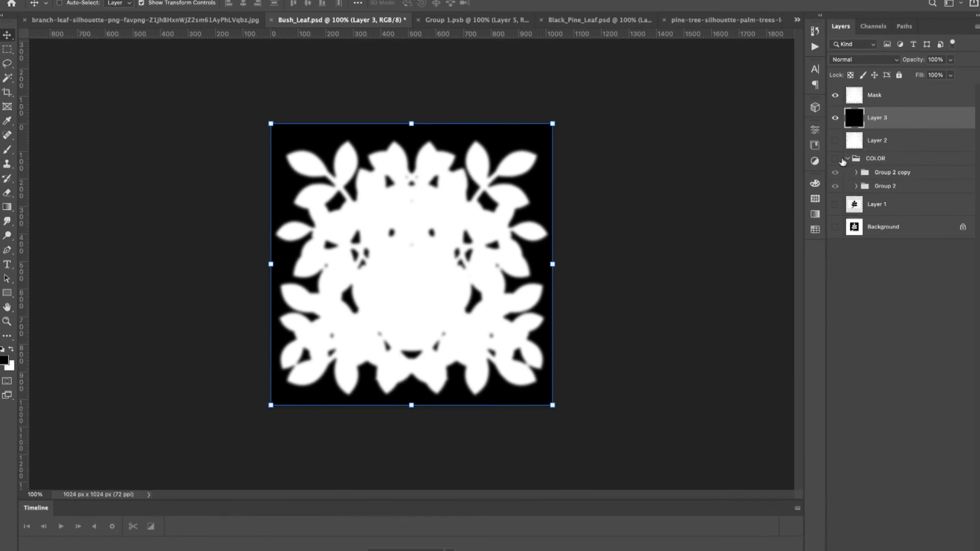
Step: Hide the Mask and black layers, show the COLOR group again and expand Group 2 copy
click(835, 95)
click(835, 118)
click(835, 158)
click(847, 159)
click(848, 159)
click(856, 172)
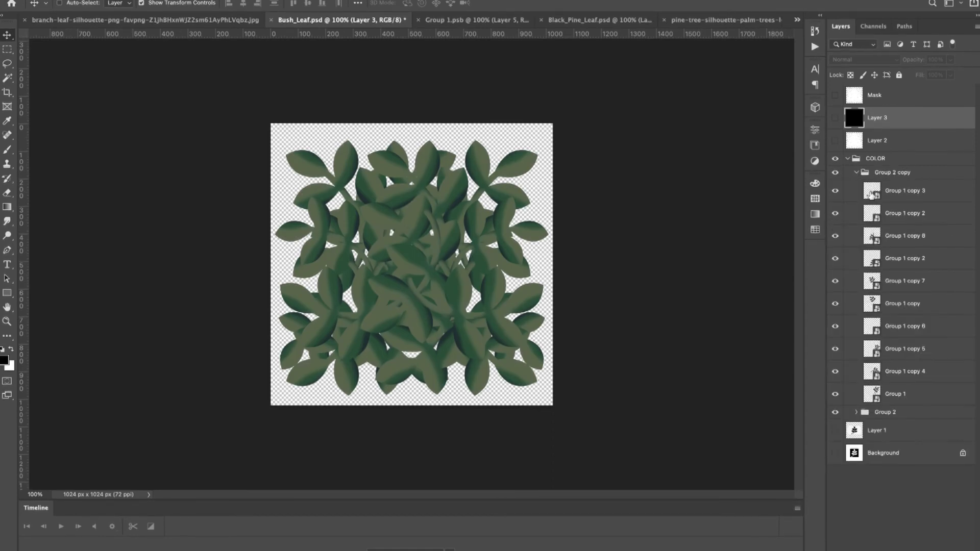
Step: Open the Group 1 copy 3 smart object to inspect its single leaf branch, and return to Bush_Leaf.psd
double_click(872, 194)
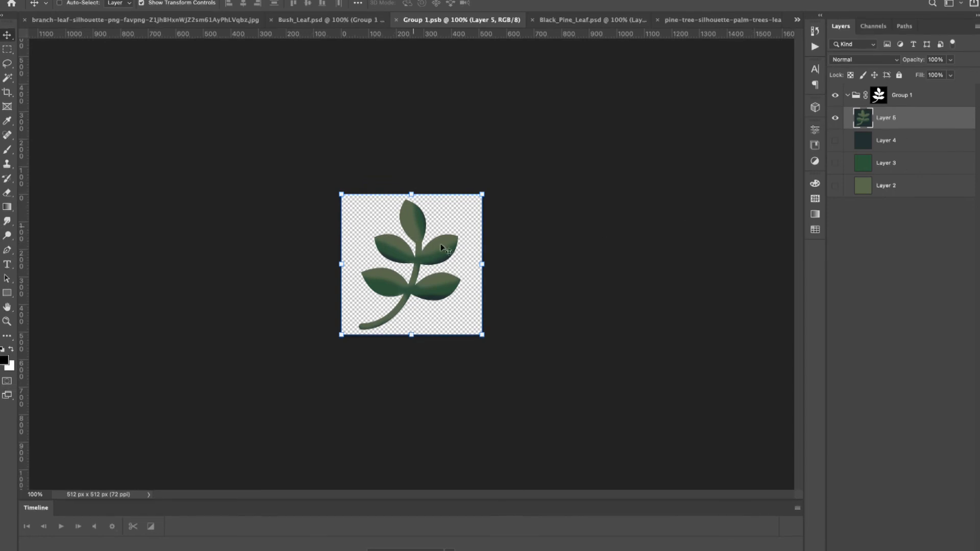
click(175, 21)
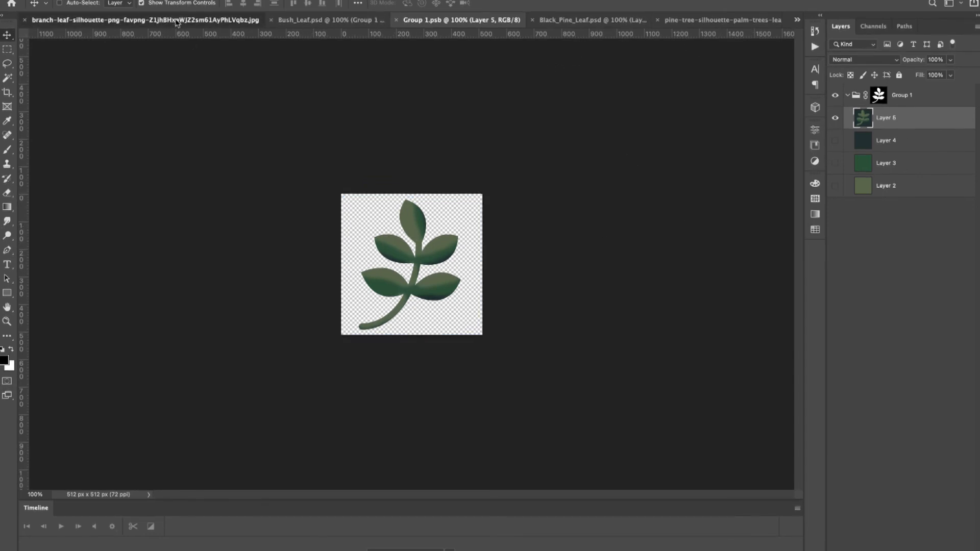
click(329, 19)
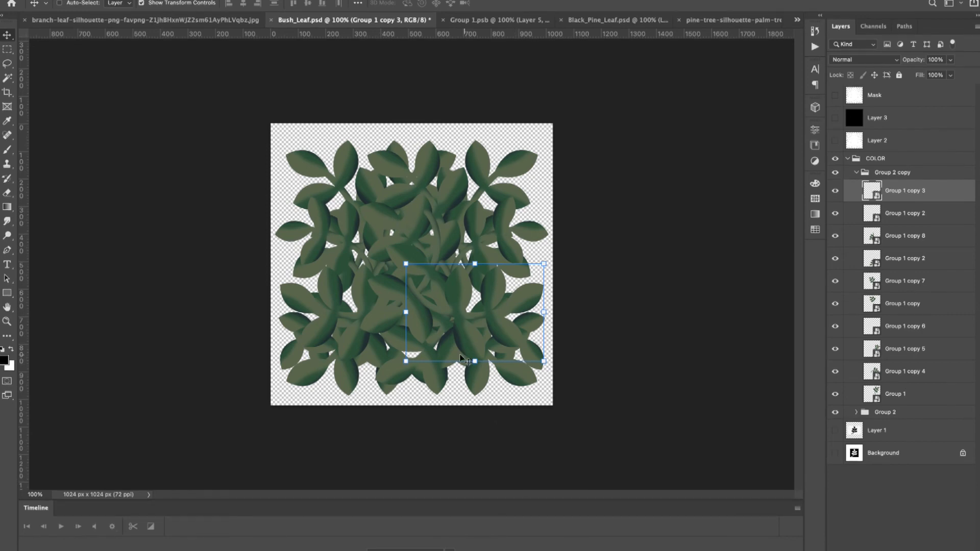
Step: Switch to Unreal Engine and open the M_Foliage_CelShader material to view the node chain starting at TexCoord[0]
mouse_move(366, 547)
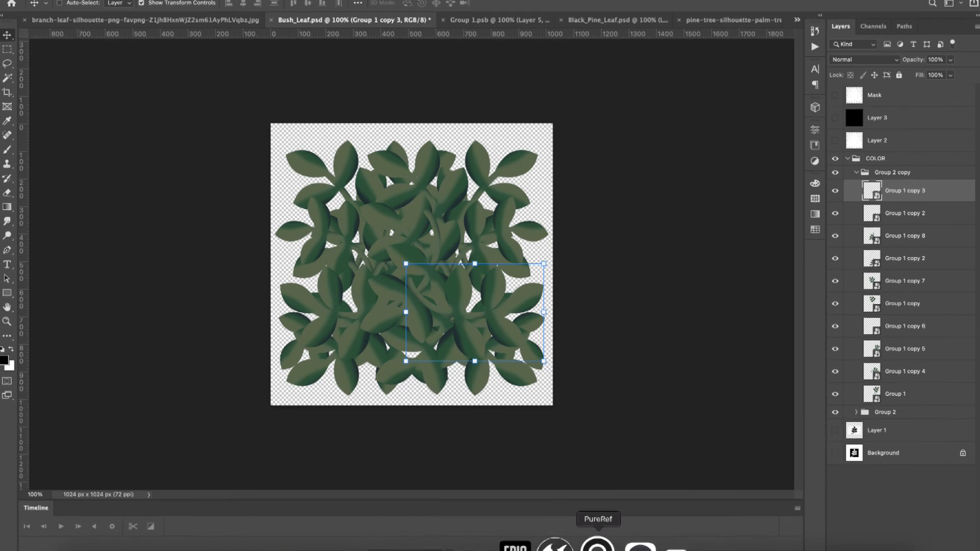
click(779, 546)
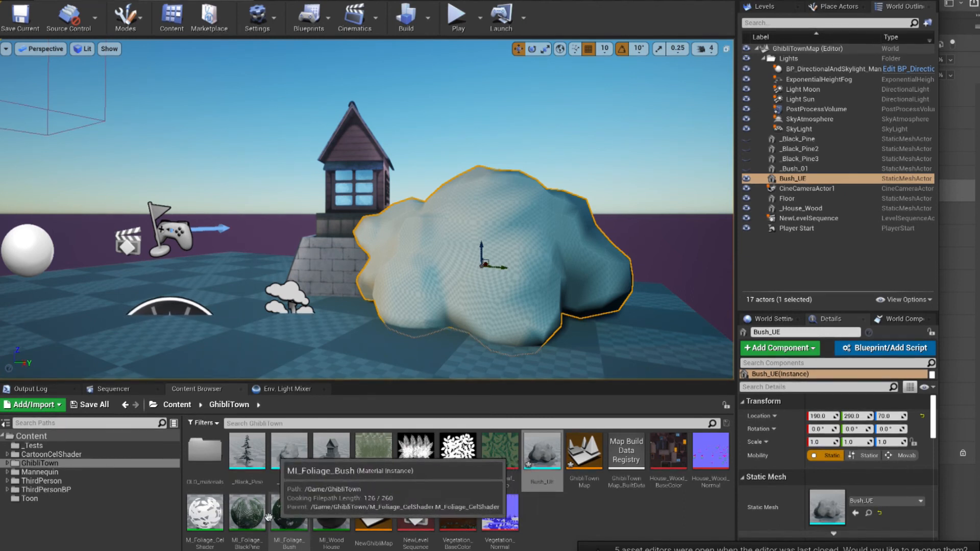
double_click(204, 512)
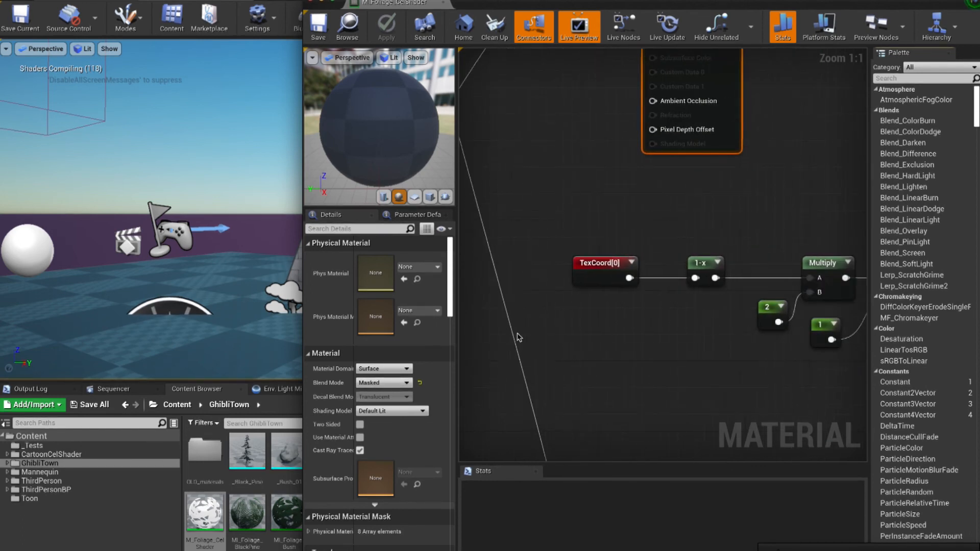
drag(304, 332, 44, 347)
scroll(500, 352, down, 2)
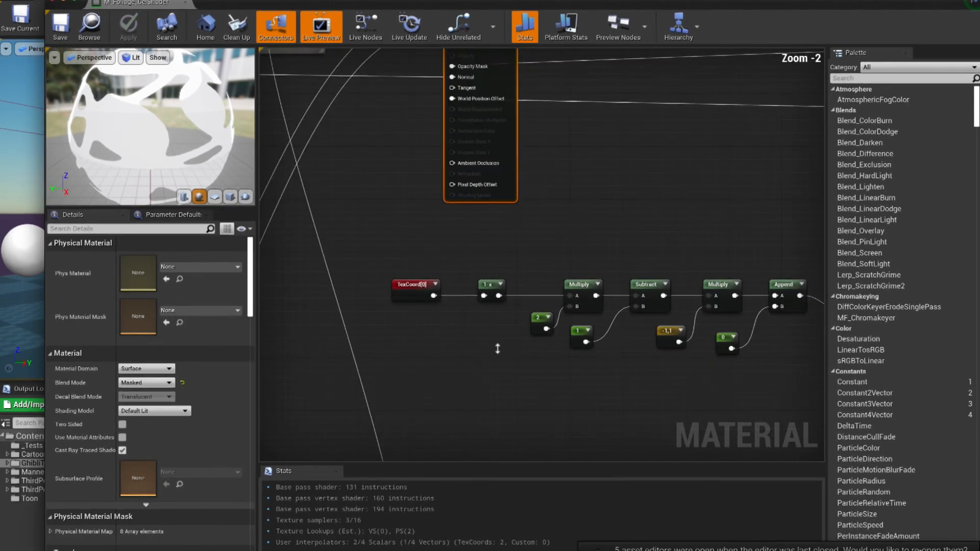
right_drag(499, 353, 433, 352)
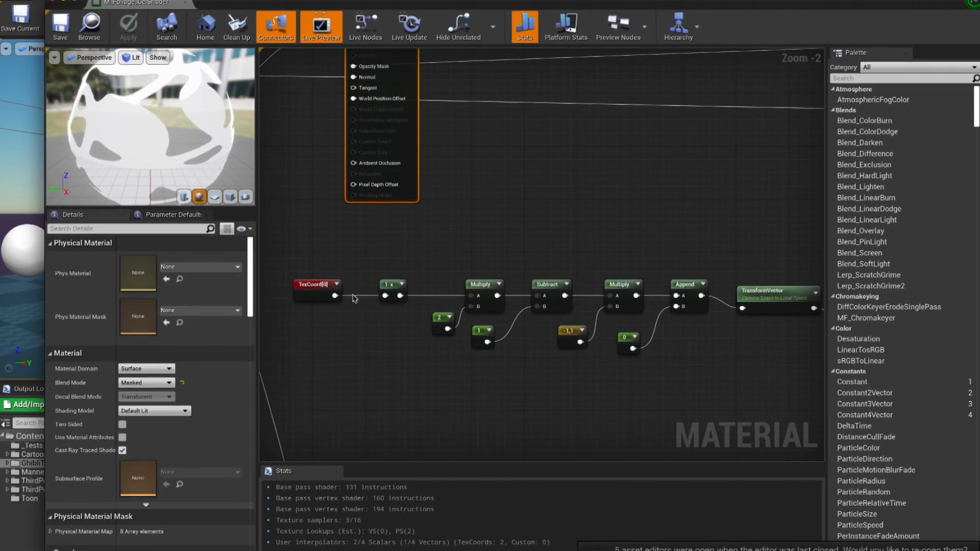
Step: Select the billboard node chain, the three wind constants, the SimpleGrassWind node and the Mask texture node in the material graph
drag(310, 251, 809, 395)
drag(832, 390, 737, 407)
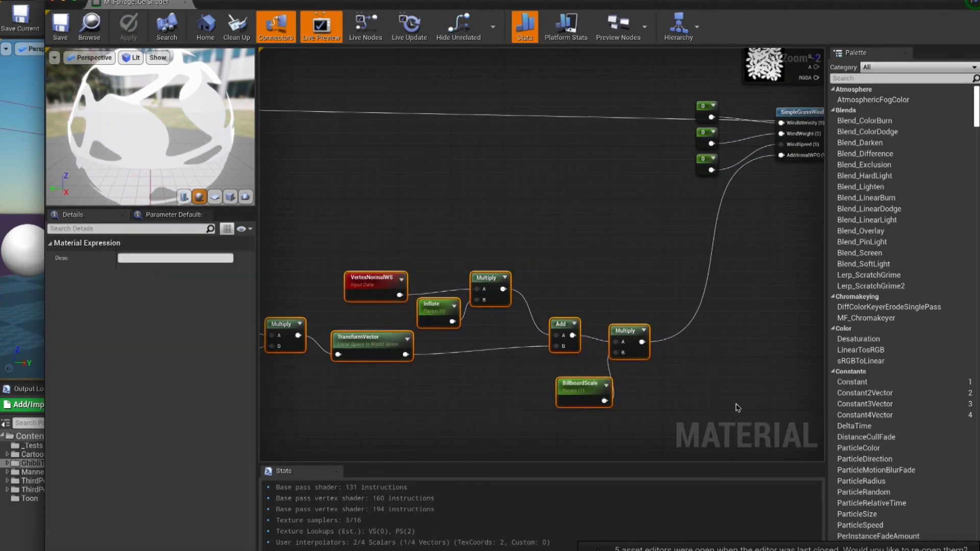
scroll(686, 333, up, 3)
scroll(685, 334, right, 2)
shift+click(620, 224)
shift+click(612, 245)
shift+click(611, 272)
shift+click(741, 224)
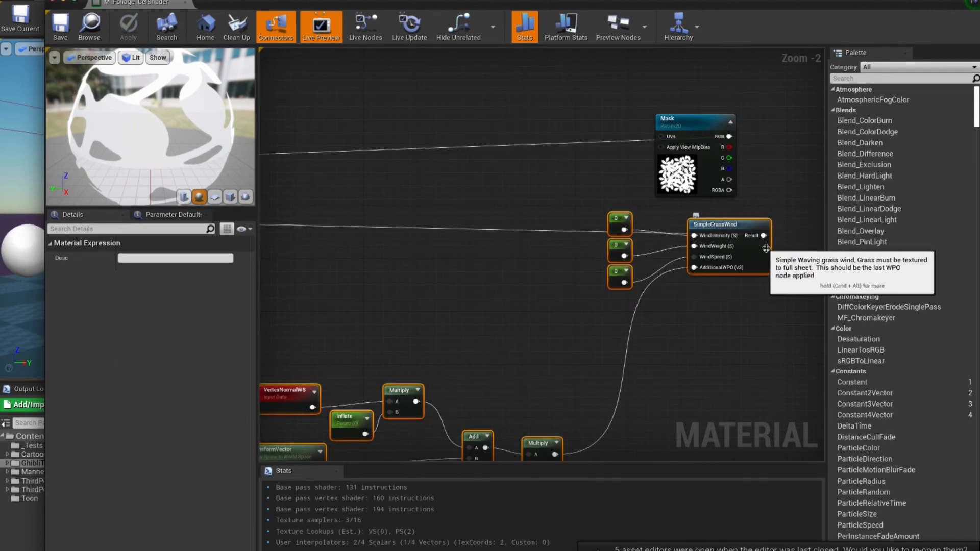
scroll(764, 248, right, 4)
scroll(764, 250, up, 1)
scroll(764, 250, left, 5)
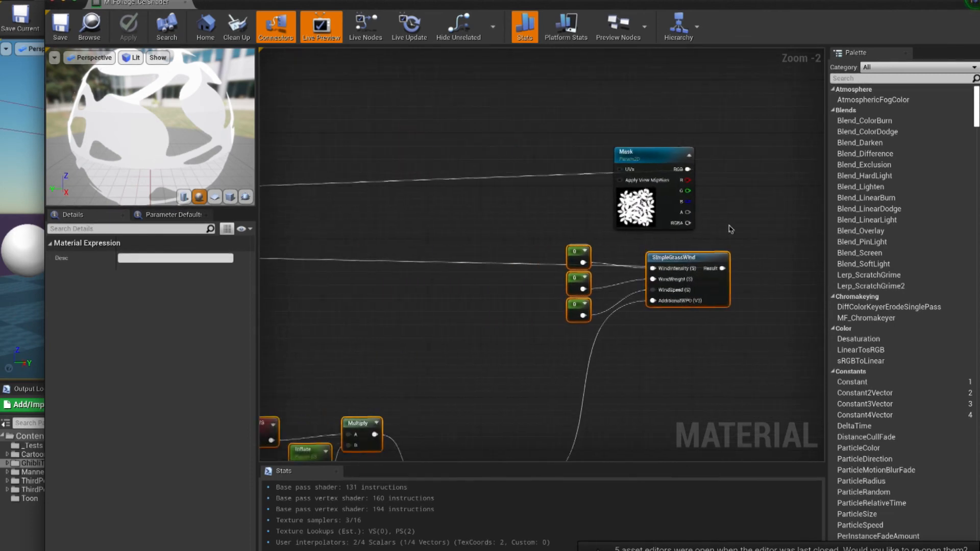
shift+click(688, 154)
Step: Review the selected nodes from the Mask texture back to TexCoord[0] and close the material editor
scroll(615, 283, left, 2)
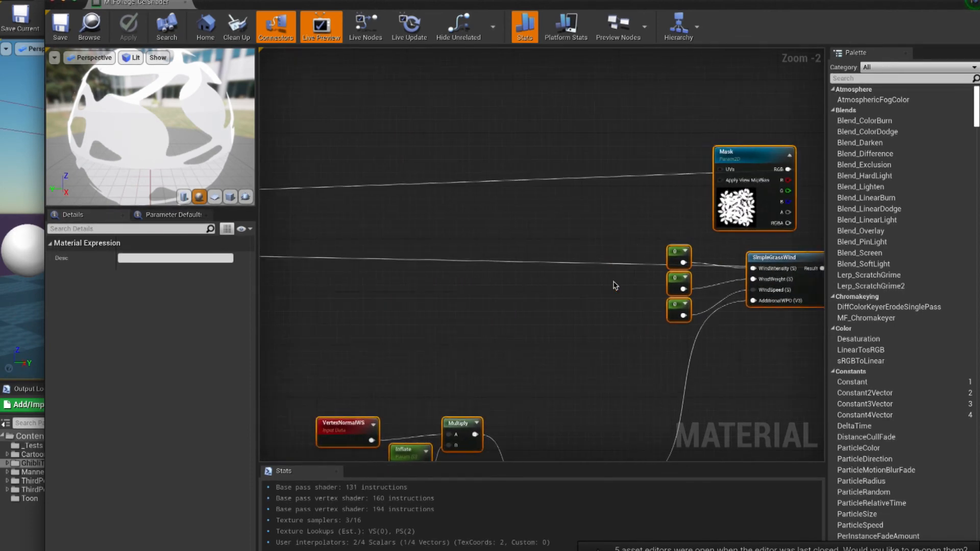
scroll(615, 283, down, 1)
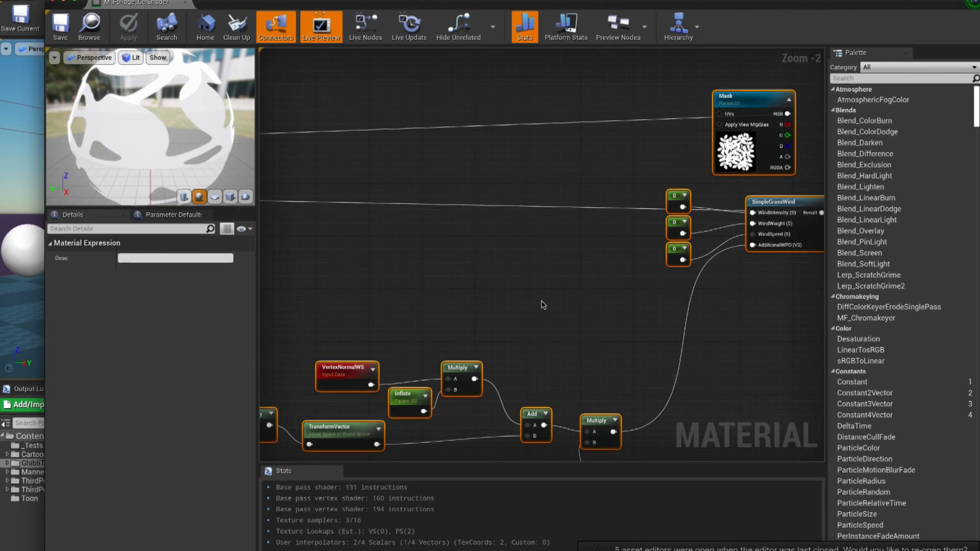
scroll(533, 305, down, 3)
scroll(534, 305, left, 6)
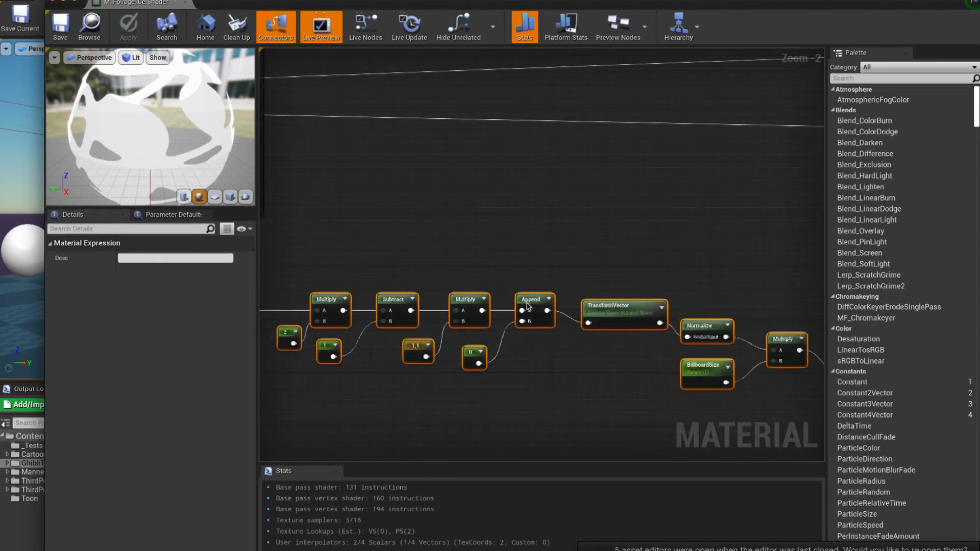
scroll(530, 307, left, 8)
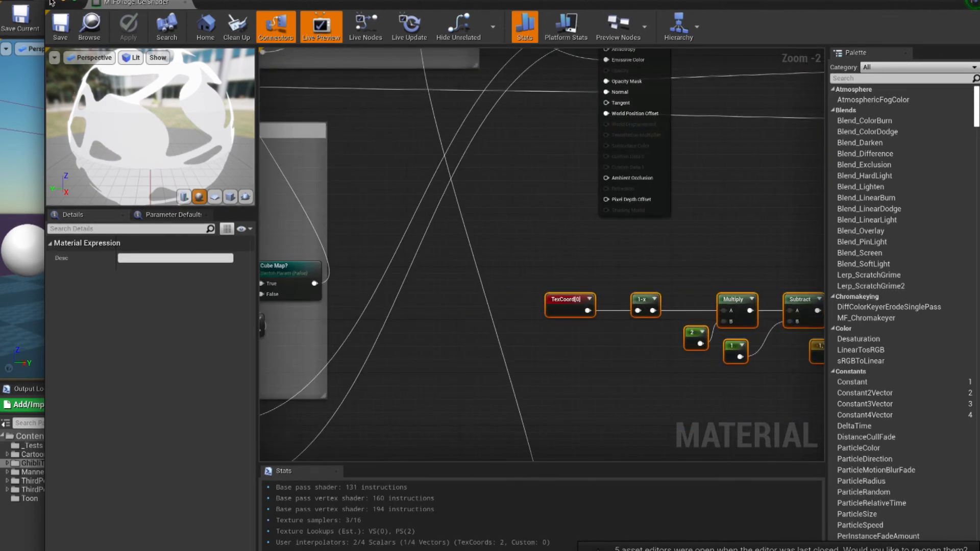
click(51, 2)
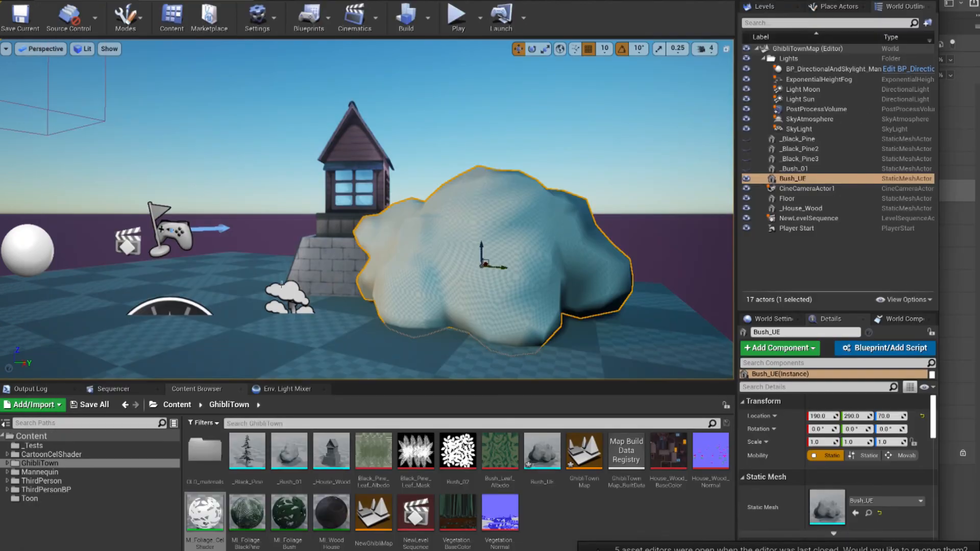
Step: Create a new material named M_Test in the GhibliTown folder
right_click(559, 529)
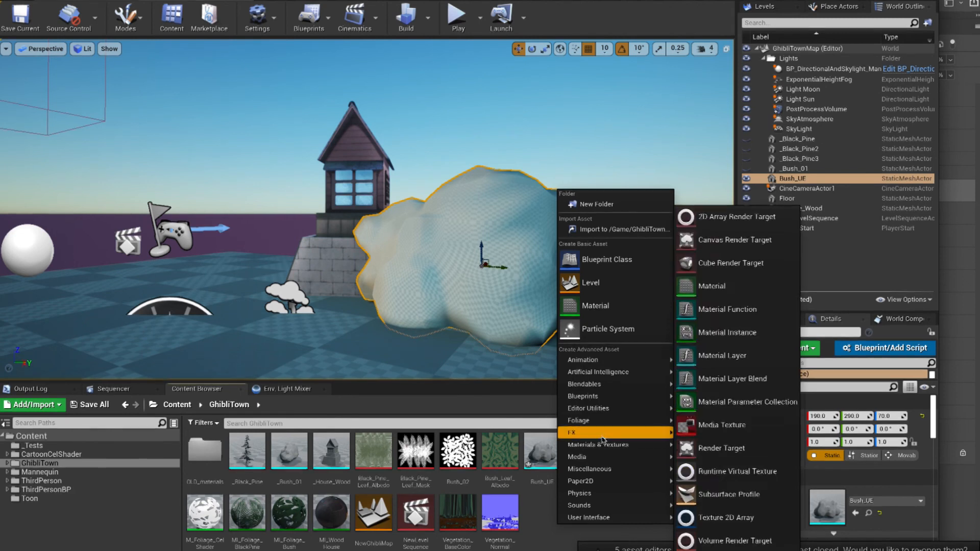
mouse_move(586, 385)
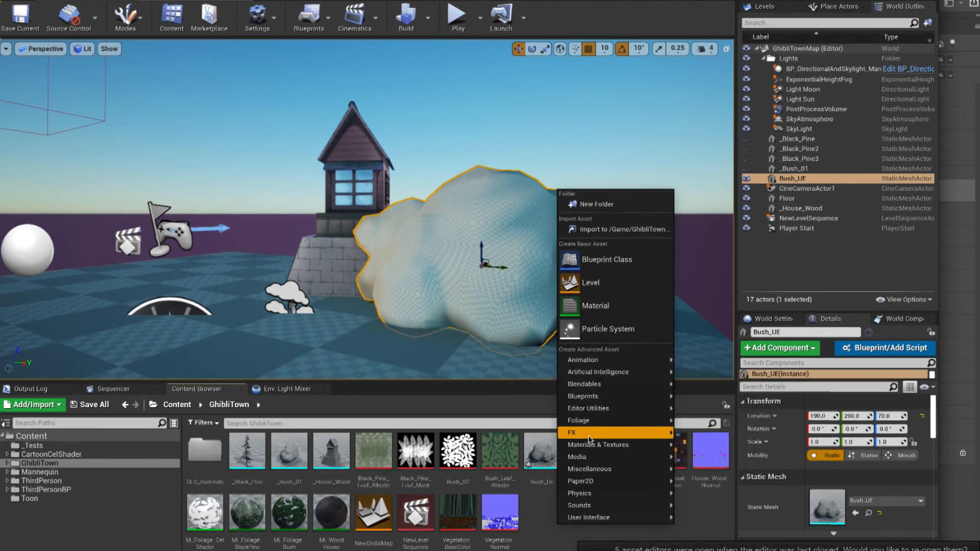
mouse_move(612, 445)
click(711, 286)
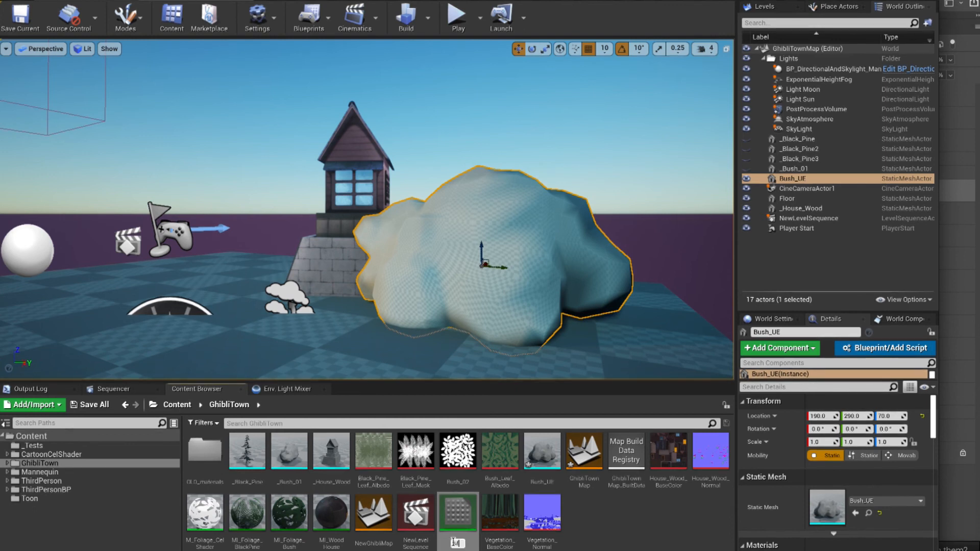
text(M_Test)
key(Return)
Step: Assign the M_Test material to Element 0 of the Bush_UE mesh
scroll(837, 467, down, 5)
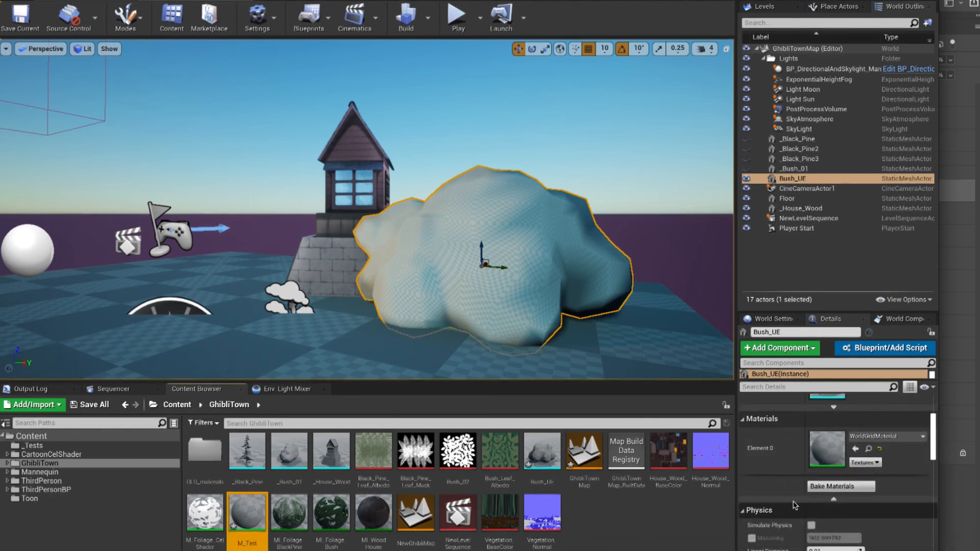
scroll(795, 506, up, 2)
drag(247, 513, 823, 506)
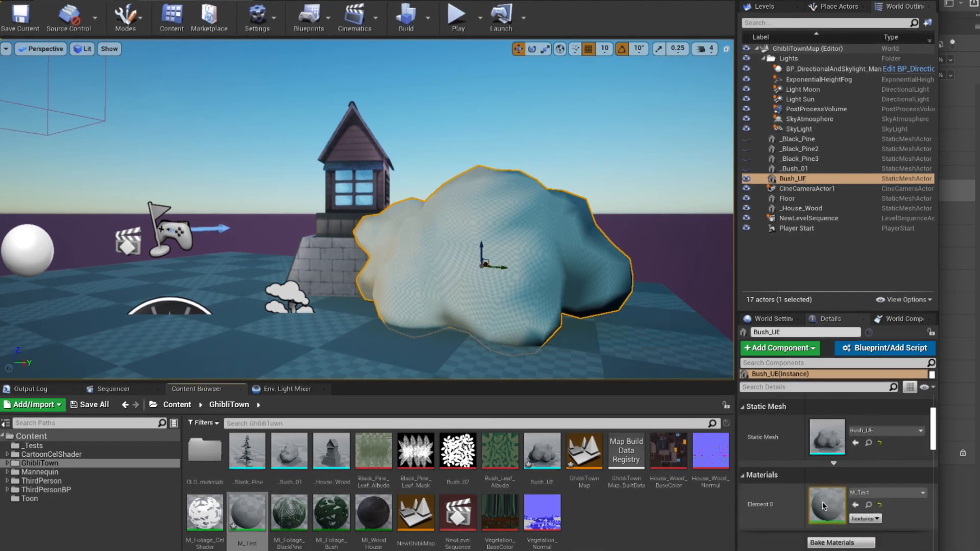
Step: Open M_Test, paste the copied foliage nodes into its graph, and place them clear of the material output node
double_click(247, 513)
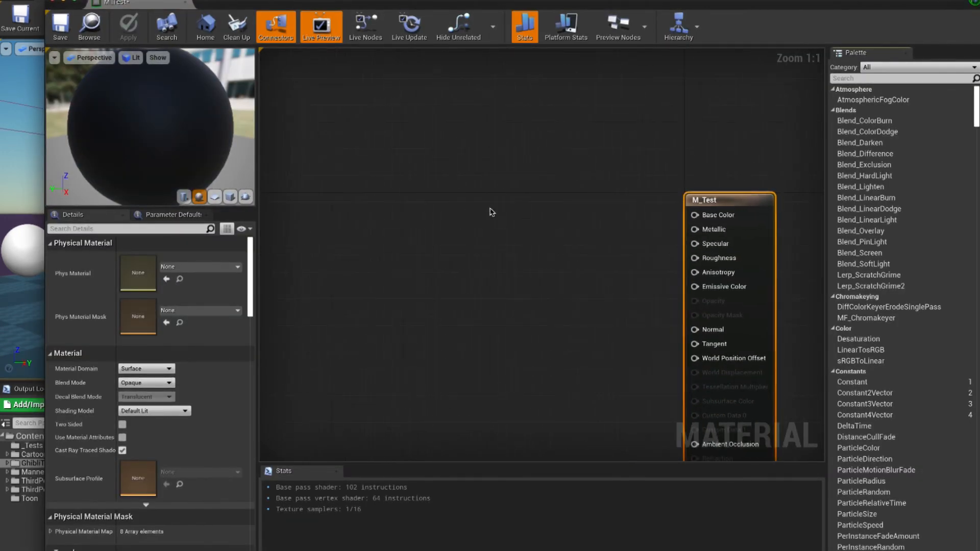
scroll(485, 208, down, 5)
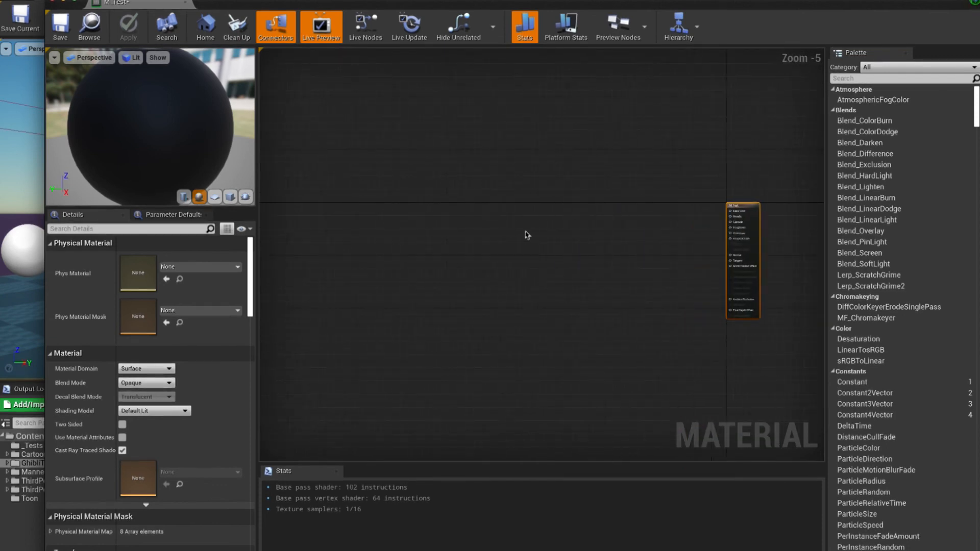
key(ctrl+v)
scroll(685, 205, right, 4)
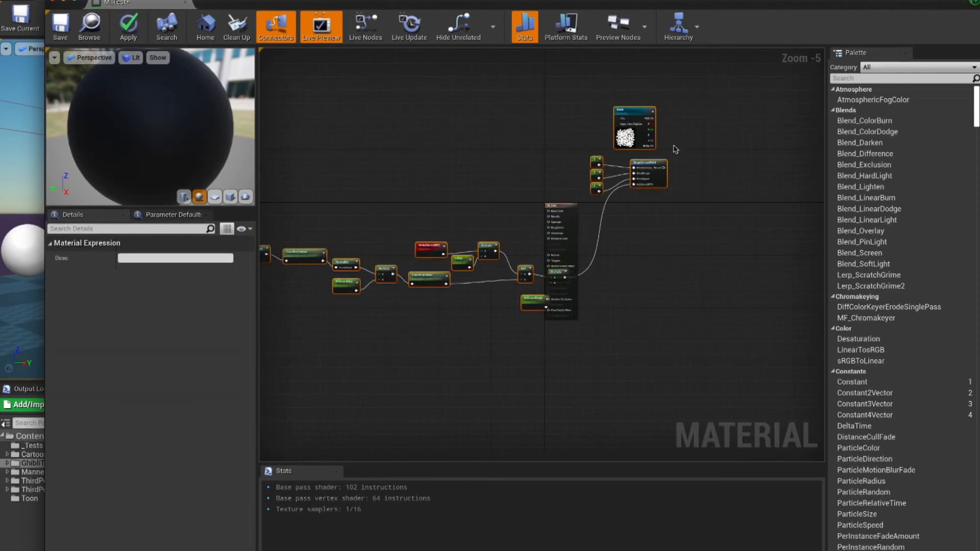
drag(641, 110, 458, 216)
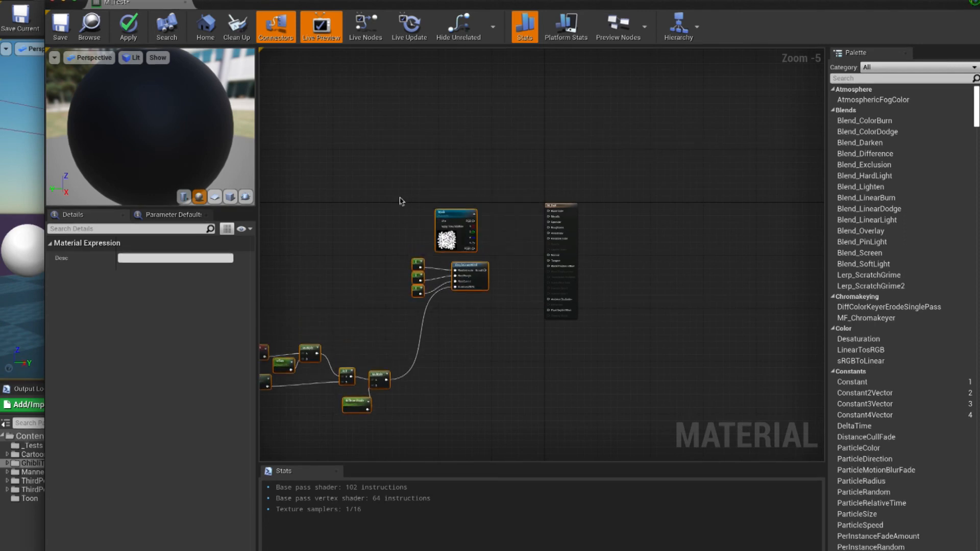
Step: Select the pasted billboard node chain and move it closer to the SimpleGrassWind node
scroll(400, 194, left, 3)
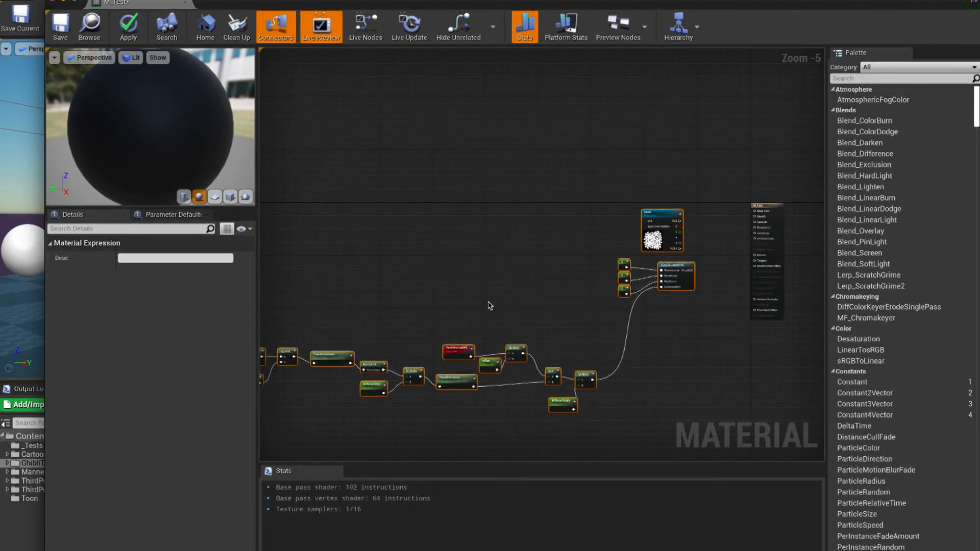
scroll(470, 306, left, 5)
click(368, 323)
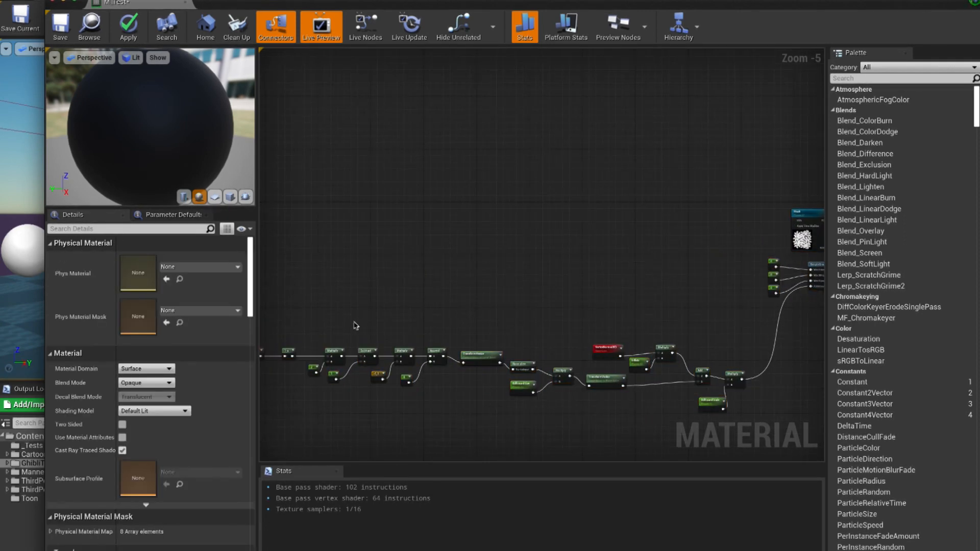
drag(357, 324, 729, 438)
drag(716, 373, 756, 313)
key(Home)
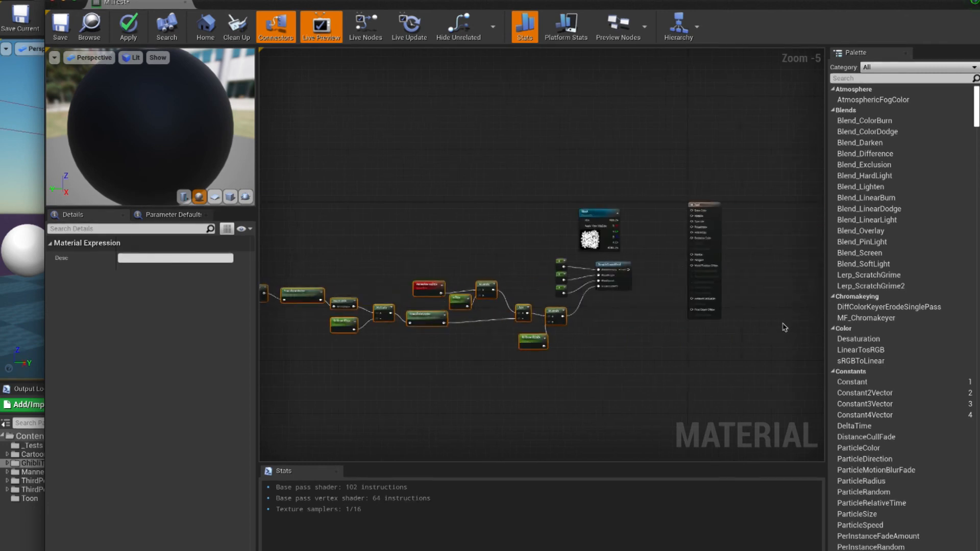
Step: Set the M_Test material's blend mode to Masked
scroll(587, 330, up, 5)
scroll(534, 329, down, 2)
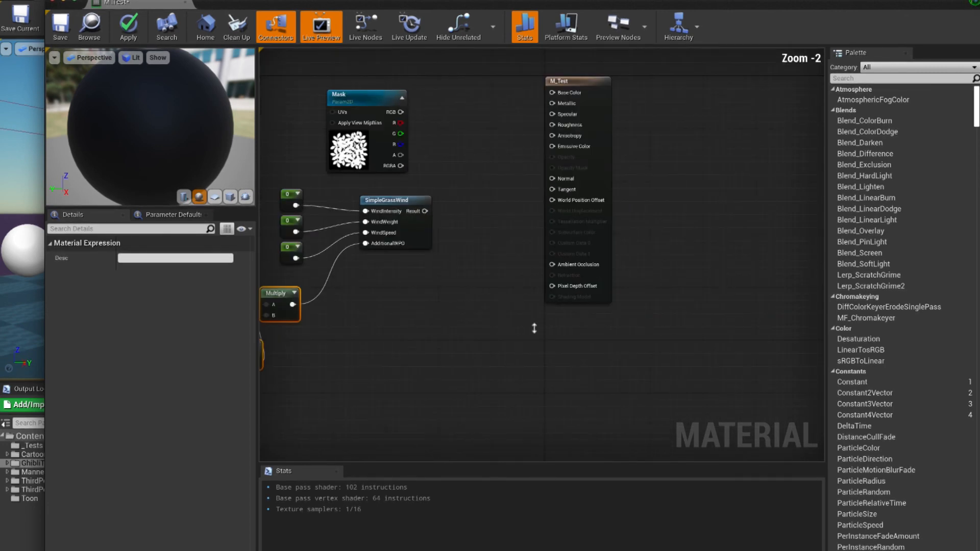
scroll(528, 323, left, 3)
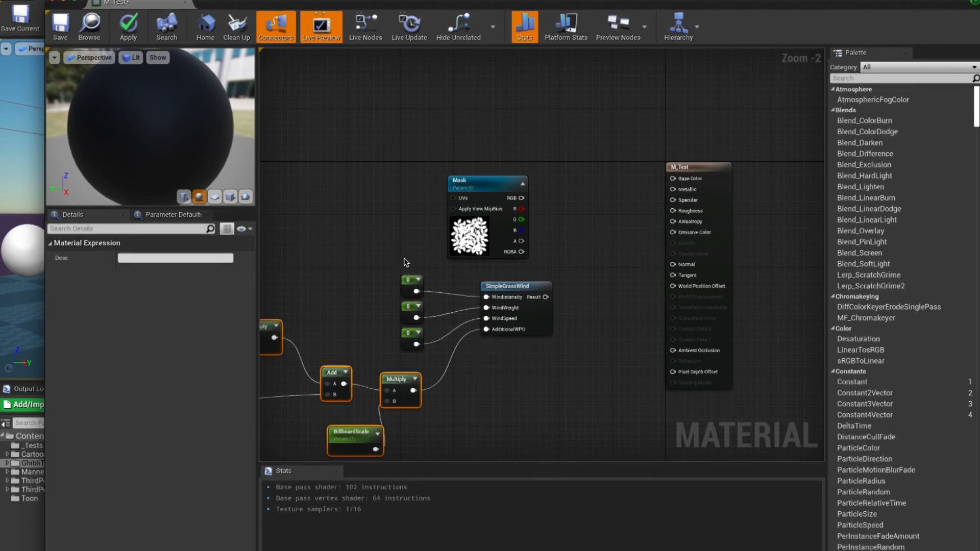
scroll(404, 259, left, 2)
scroll(405, 258, down, 1)
scroll(404, 259, down, 1)
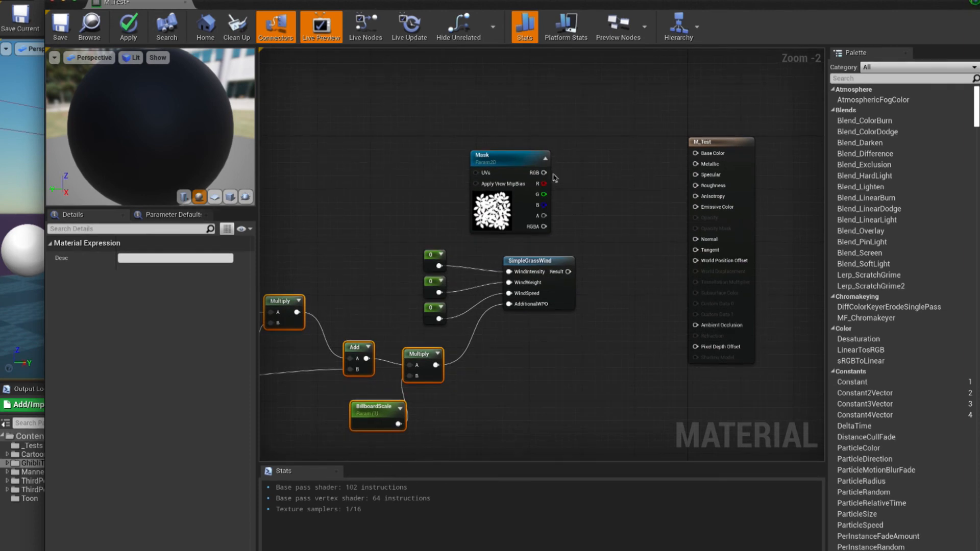
scroll(583, 186, right, 3)
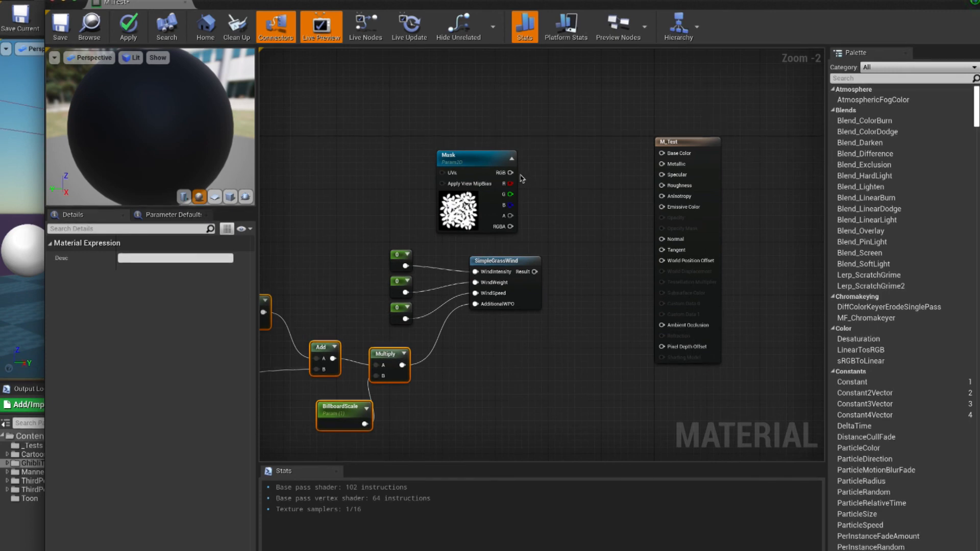
drag(510, 172, 596, 210)
click(607, 163)
click(689, 153)
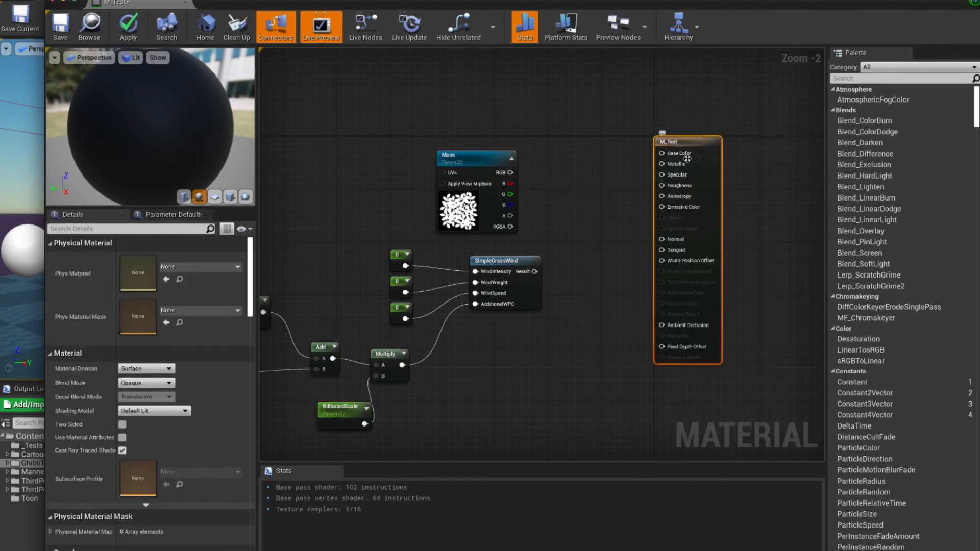
click(162, 383)
click(155, 399)
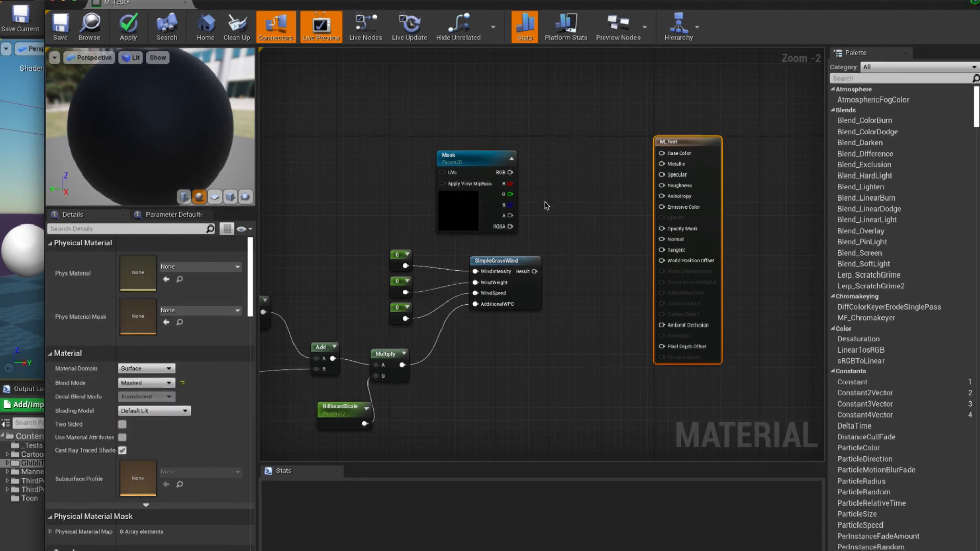
Step: Connect the Mask texture's RGB to Opacity Mask and SimpleGrassWind's Result to World Position Offset, and save the material
click(555, 186)
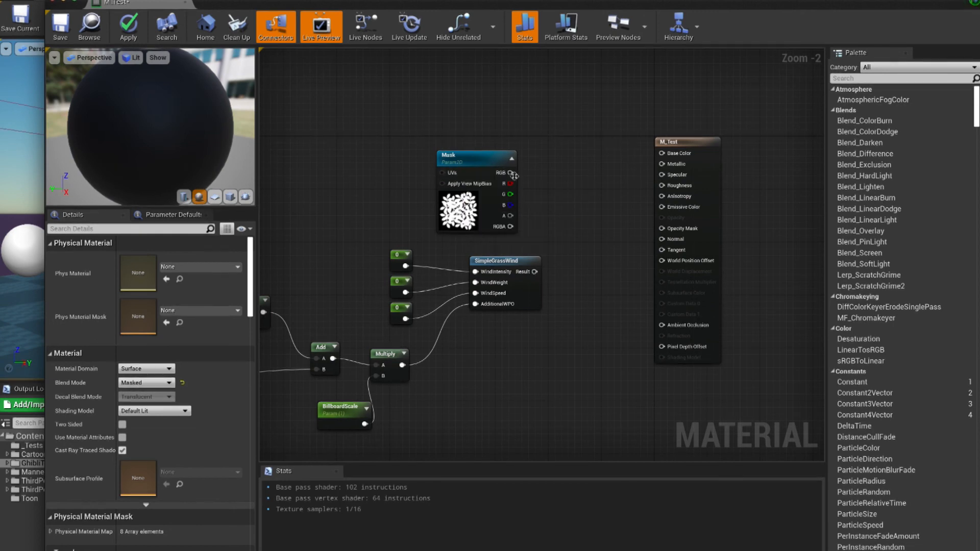
drag(510, 173, 661, 230)
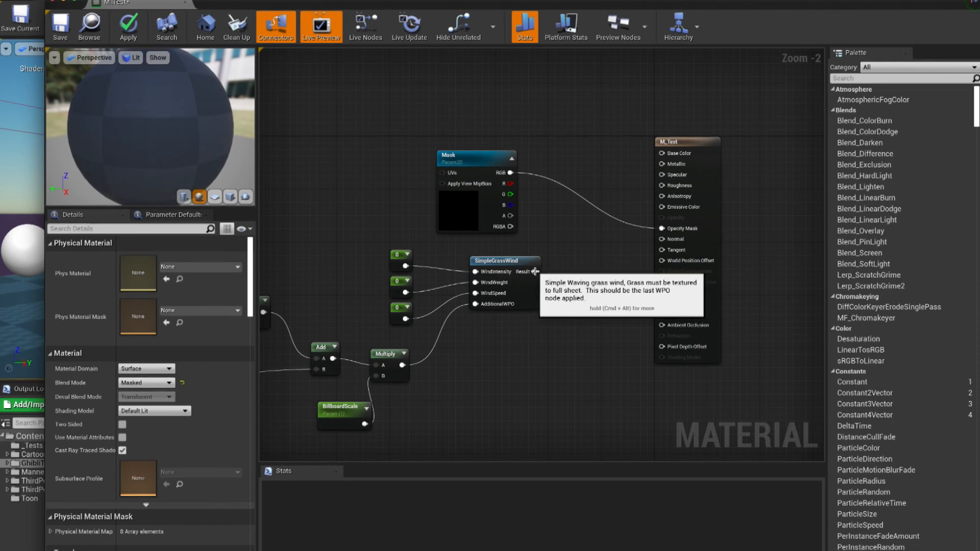
drag(535, 272, 663, 262)
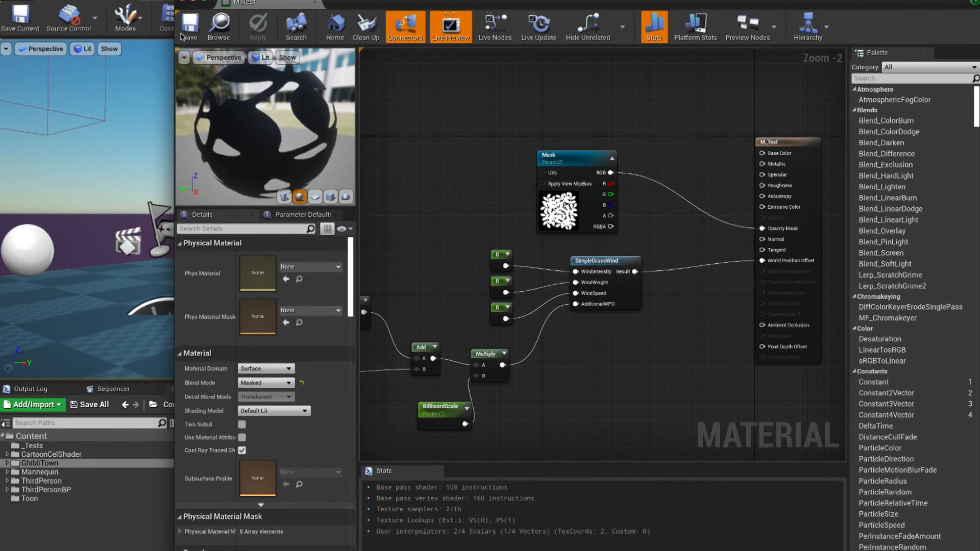
Step: Move the material editor aside to uncover the viewport, and inspect the masked Bush_UE mesh, keeping it selected
drag(290, 47, 604, 47)
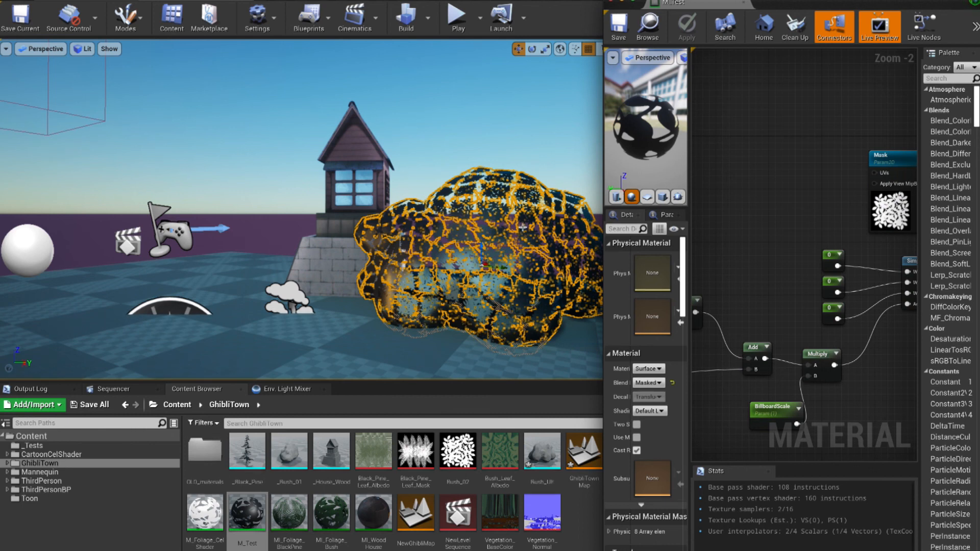
click(503, 158)
right_drag(503, 158, 511, 208)
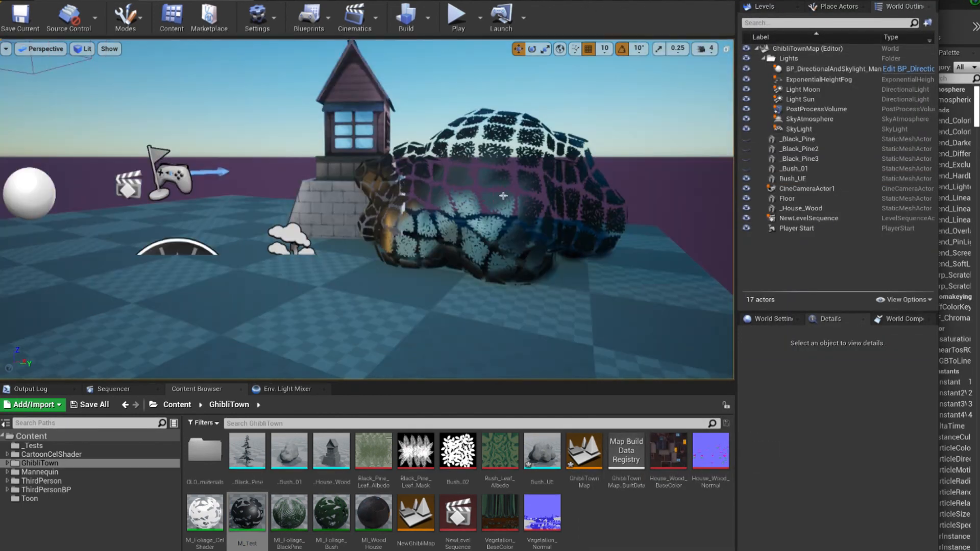
click(503, 160)
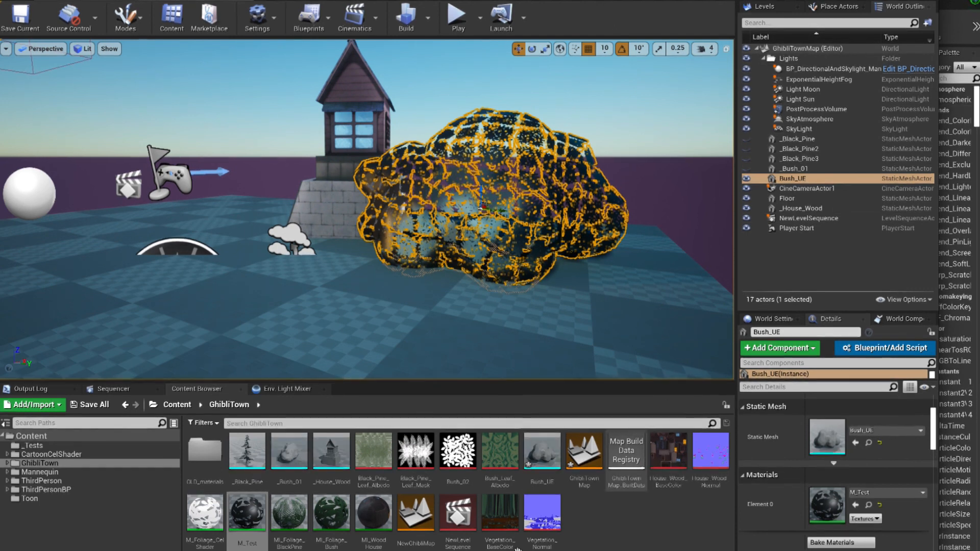
Step: Create a material instance of M_Test named MI_test and assign it to Element 0 of Bush_UE
right_click(245, 517)
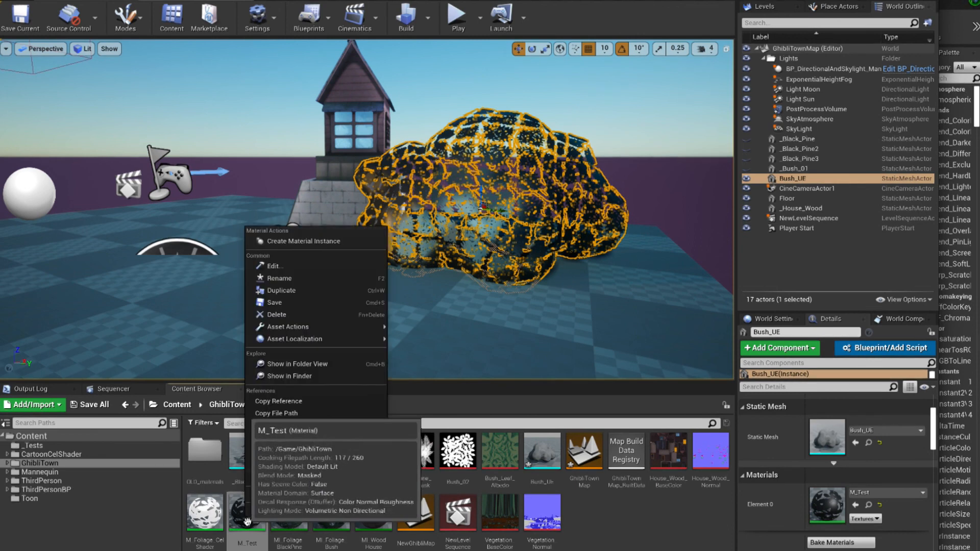
click(315, 243)
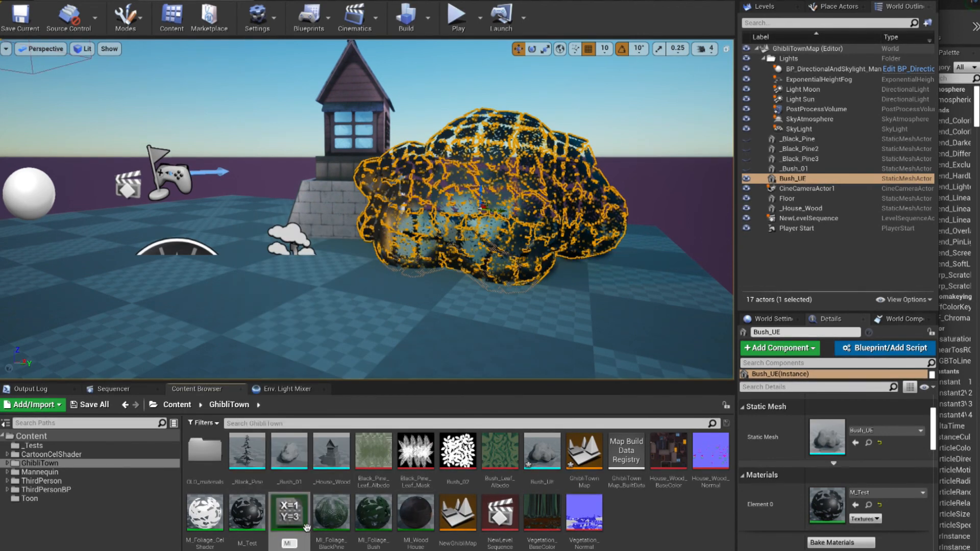
text(MI_test)
key(Return)
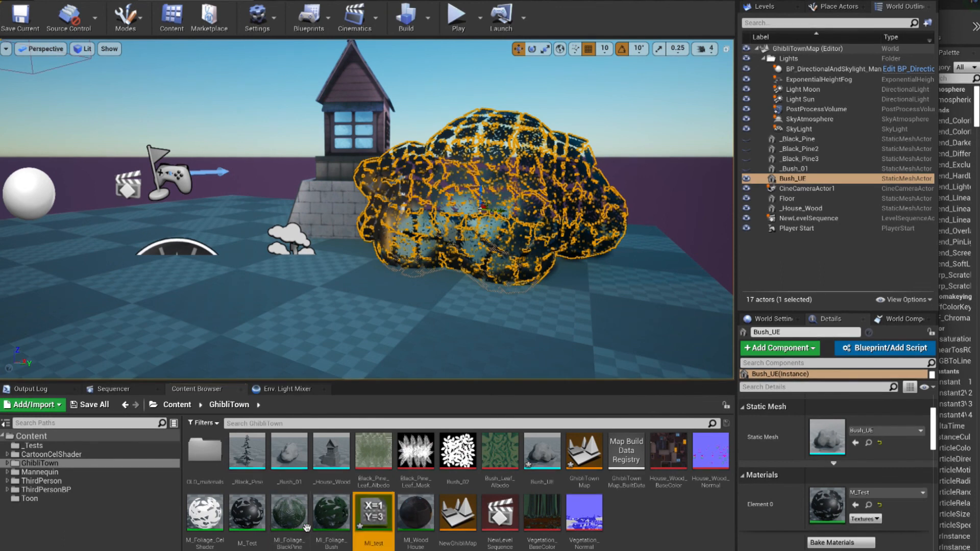
drag(373, 513, 828, 506)
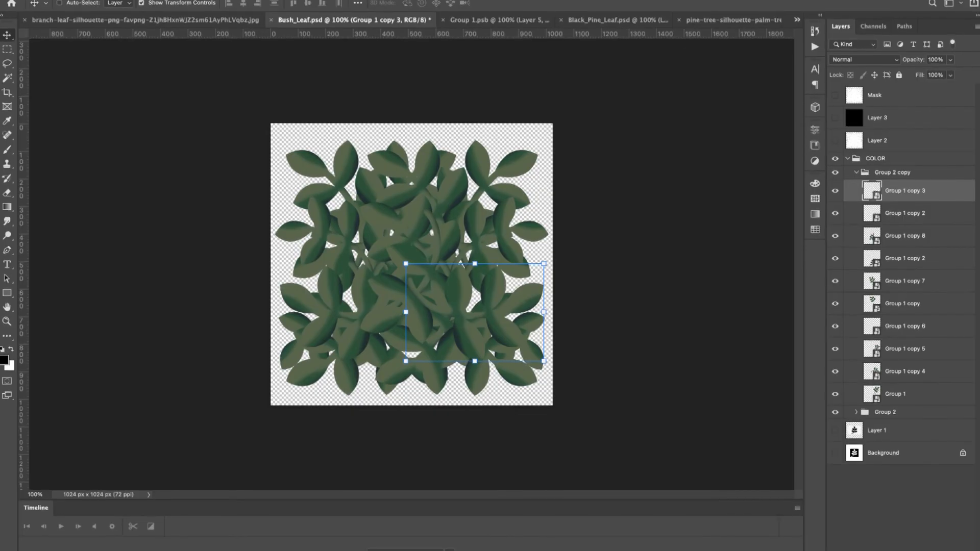
Step: Switch from Photoshop back to Unreal Engine
mouse_move(429, 549)
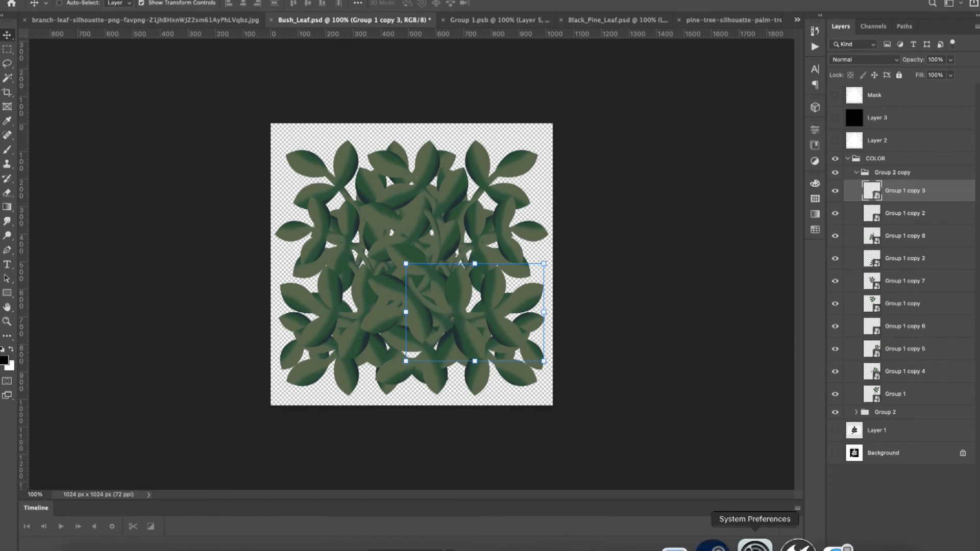
click(797, 545)
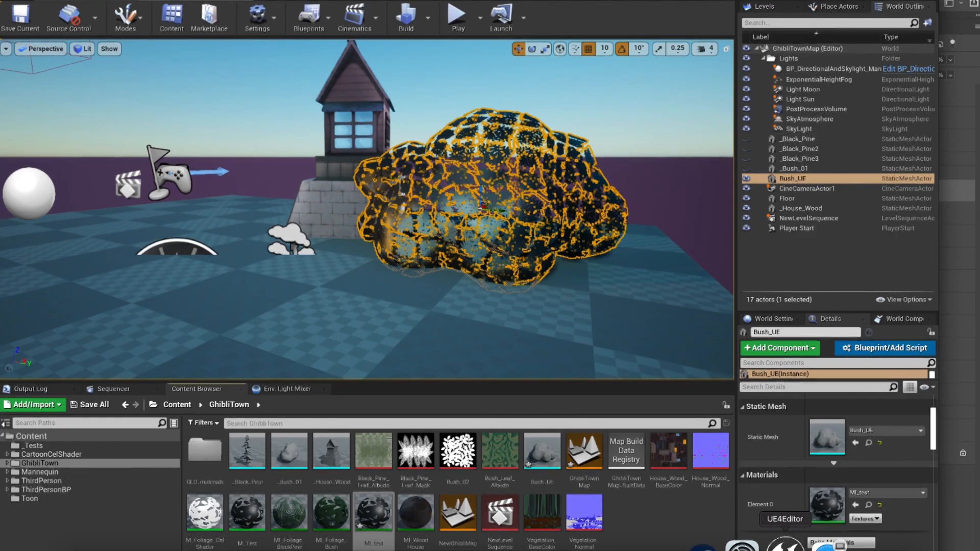
click(971, 509)
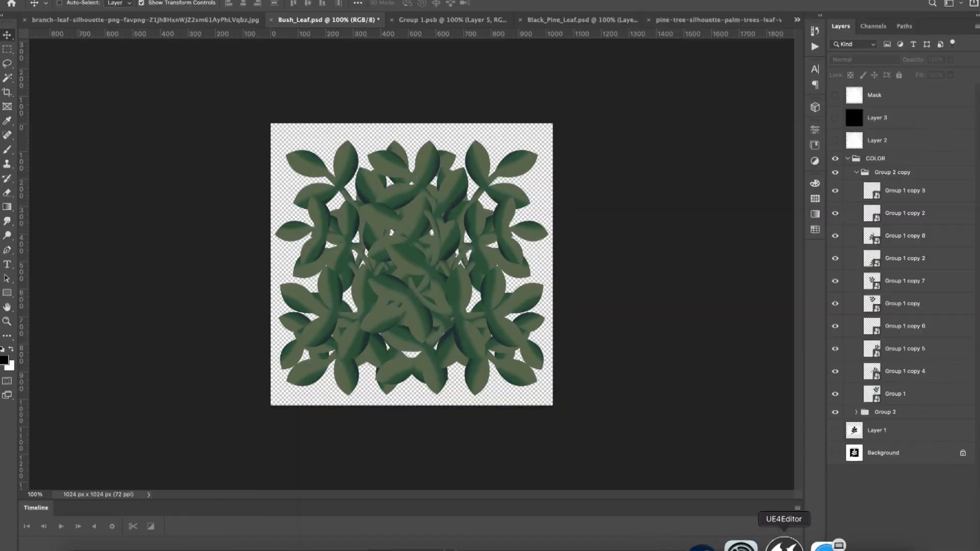
click(788, 542)
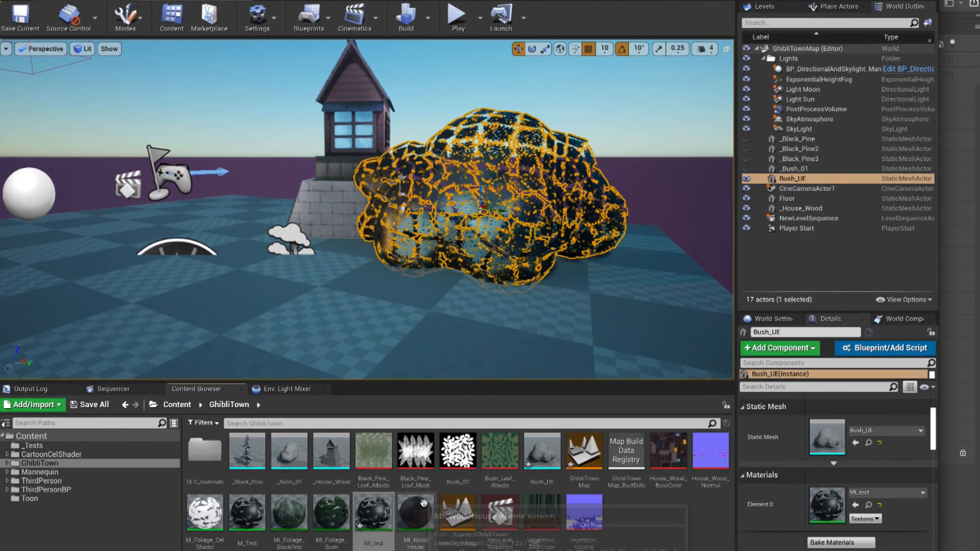
Step: Open MI_test and enable its BillboardScale, BillboardSize and Inflate parameter overrides
double_click(375, 510)
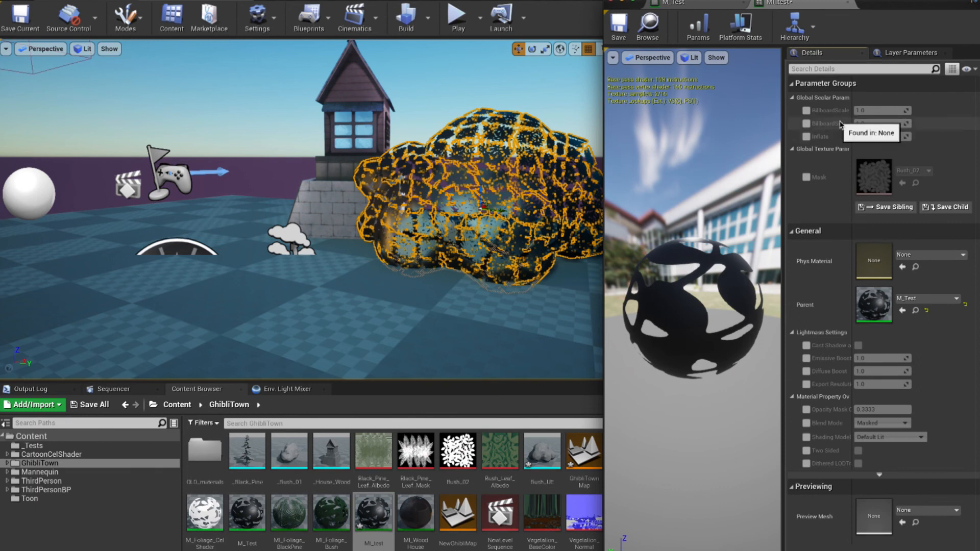
click(806, 111)
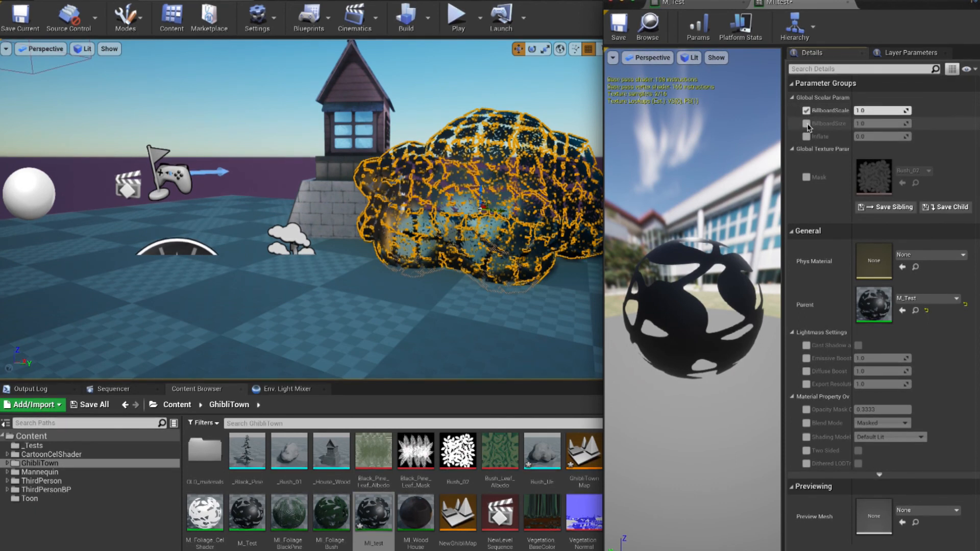
click(806, 137)
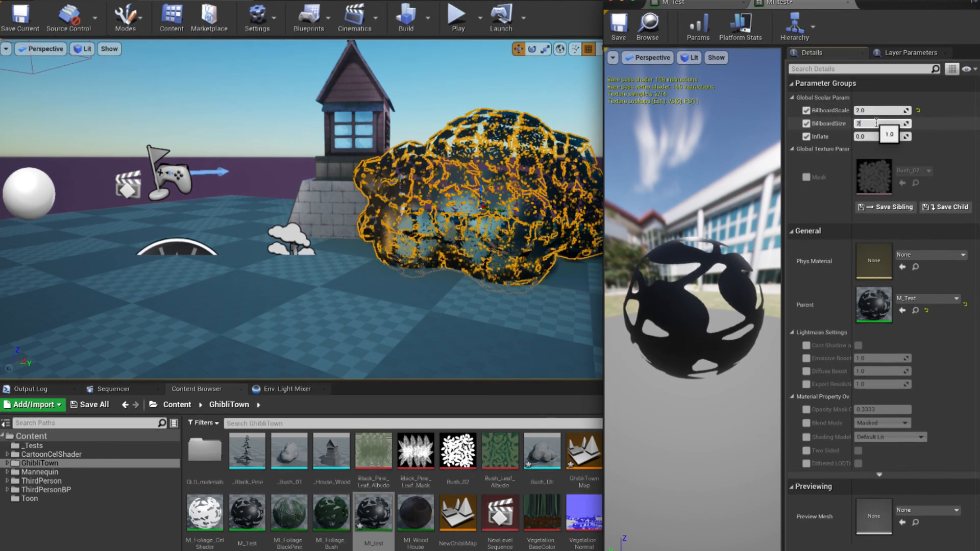
Step: Set BillboardScale and BillboardSize to 5 and Inflate to 1 in the MI_test material instance
key(Return)
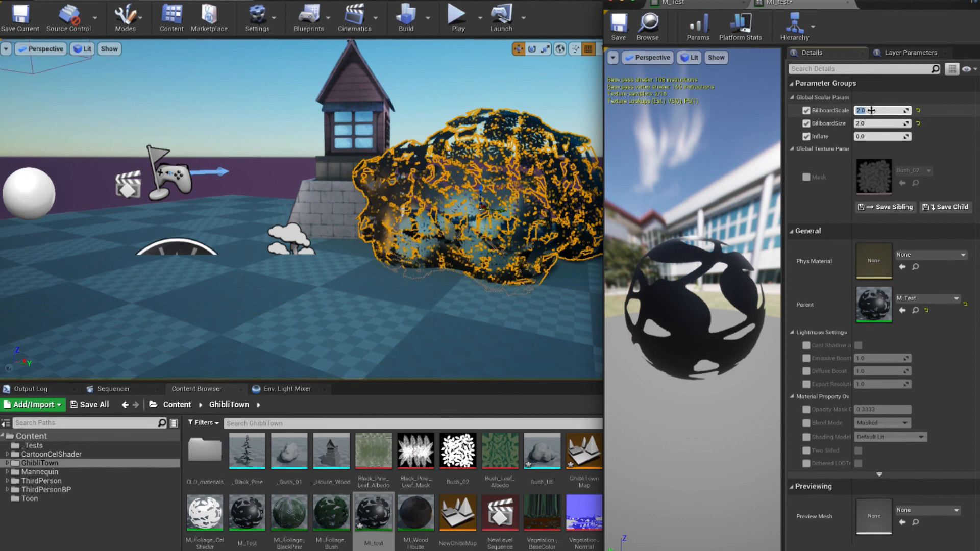
text(3)
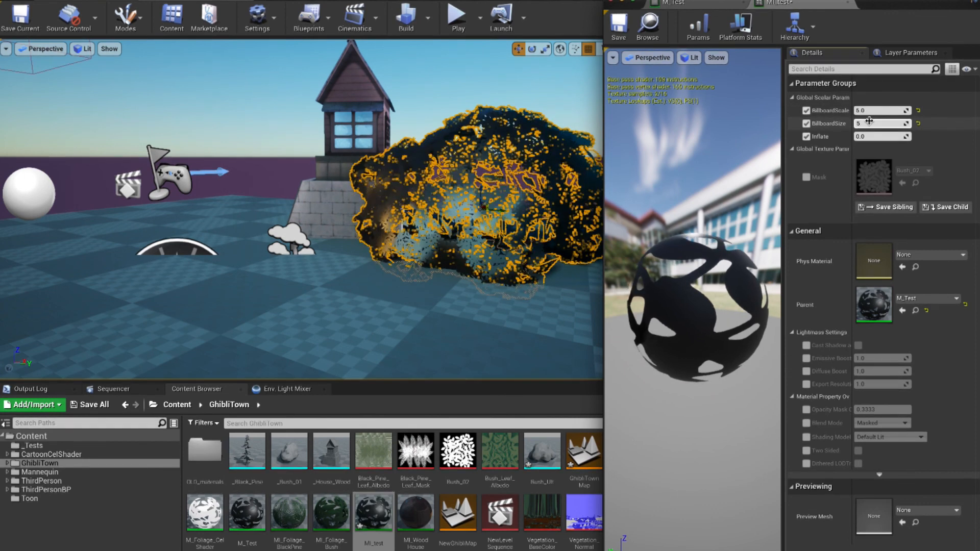
key(Return)
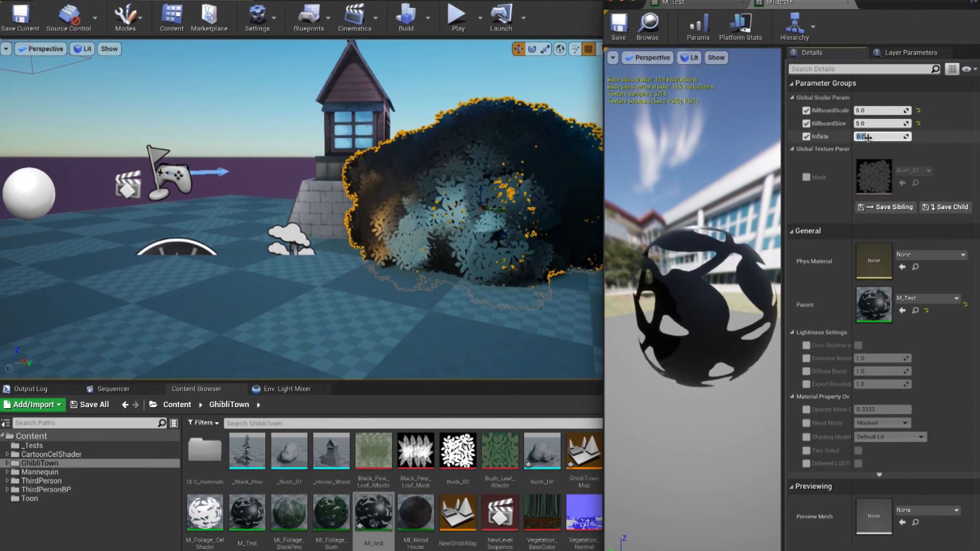
text(1)
key(Return)
Step: Deselect Bush_UE and inspect its enlarged leaf cards from different angles in the level
right_drag(501, 175, 459, 204)
right_drag(541, 171, 493, 172)
click(520, 173)
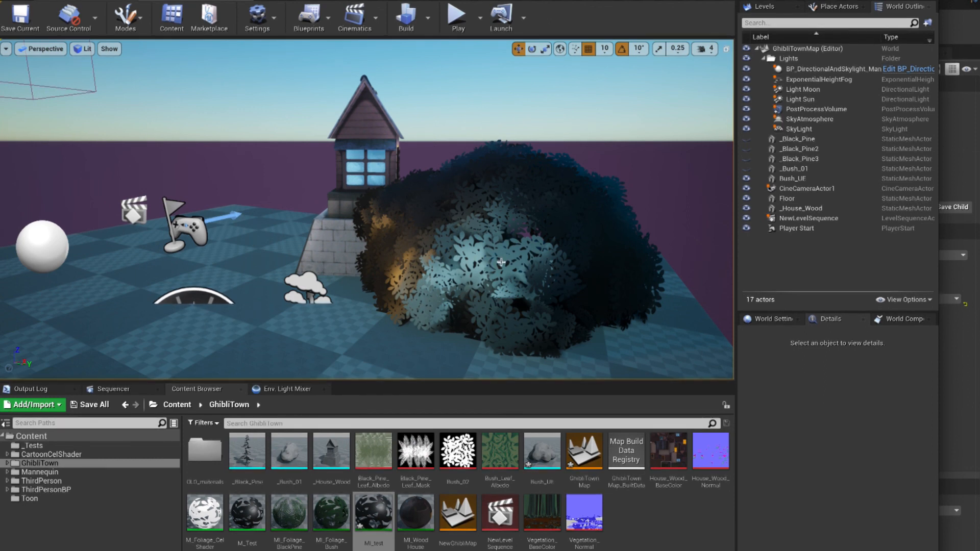
mouse_move(438, 252)
alt+mouse_down()
mouse_move(490, 301)
mouse_move(531, 256)
mouse_move(426, 252)
alt+mouse_up()
alt+drag(564, 247, 560, 221)
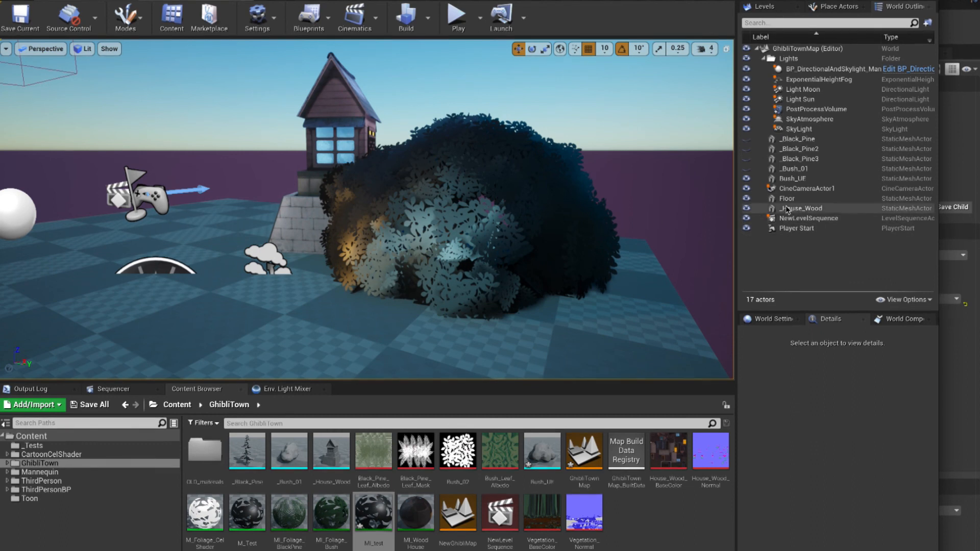
Step: Hide Bush_UE, show _Bush_01 instead, and inspect the finished green bush up close beside the house base
click(747, 179)
click(746, 168)
alt+drag(375, 255, 418, 244)
alt+right_drag(418, 244, 513, 219)
alt+drag(513, 219, 498, 203)
alt+middle_drag(497, 203, 546, 190)
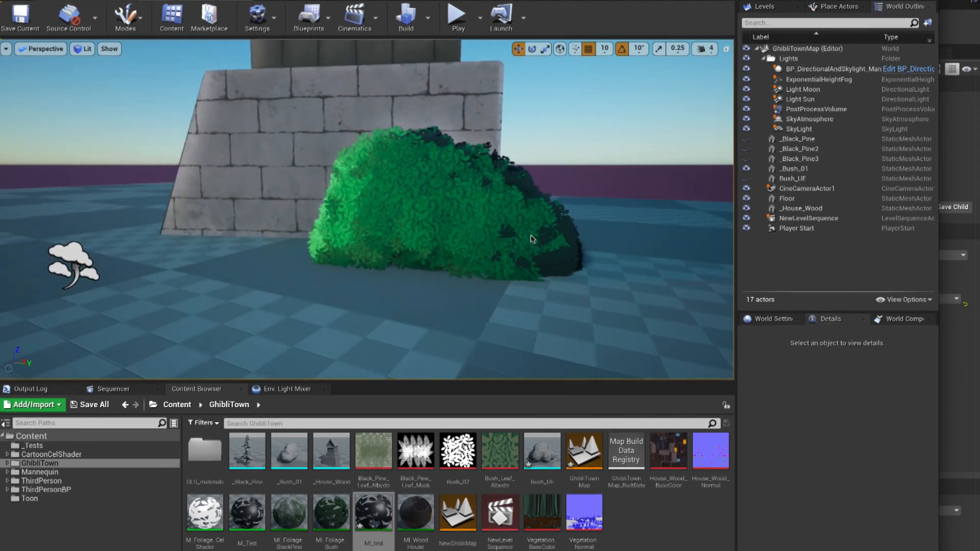
mouse_move(505, 228)
alt+mouse_down()
mouse_move(498, 203)
mouse_move(502, 235)
alt+mouse_up()
alt+right_drag(503, 235, 445, 226)
alt+middle_drag(444, 226, 615, 260)
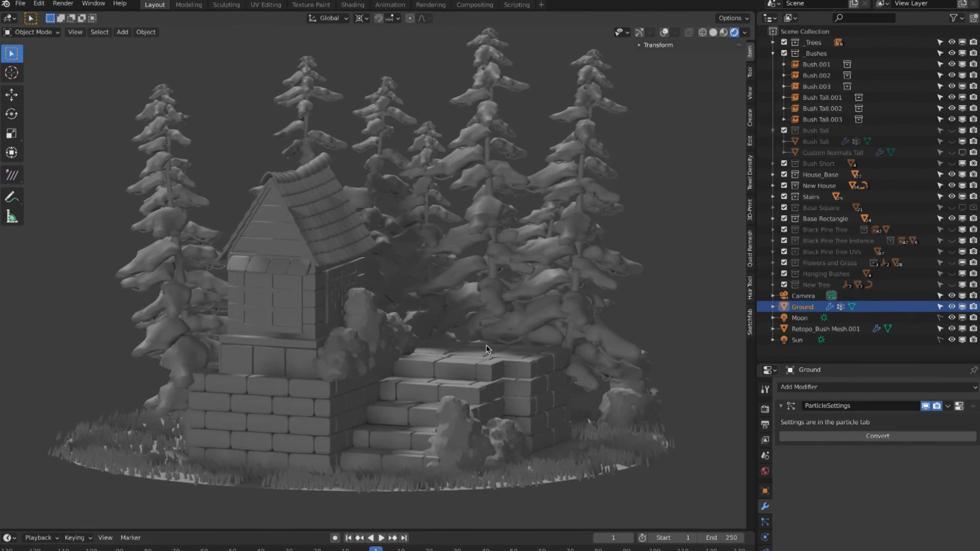
Step: Switch to Blender and examine the bushes around the stairs and house in the full scene
middle_drag(486, 346, 496, 470)
scroll(496, 467, up, 1)
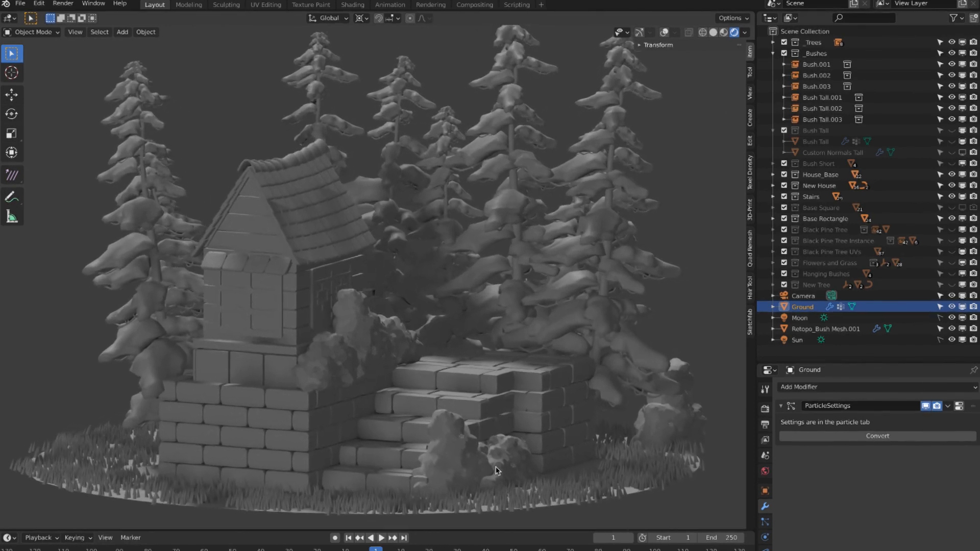
scroll(496, 471, up, 3)
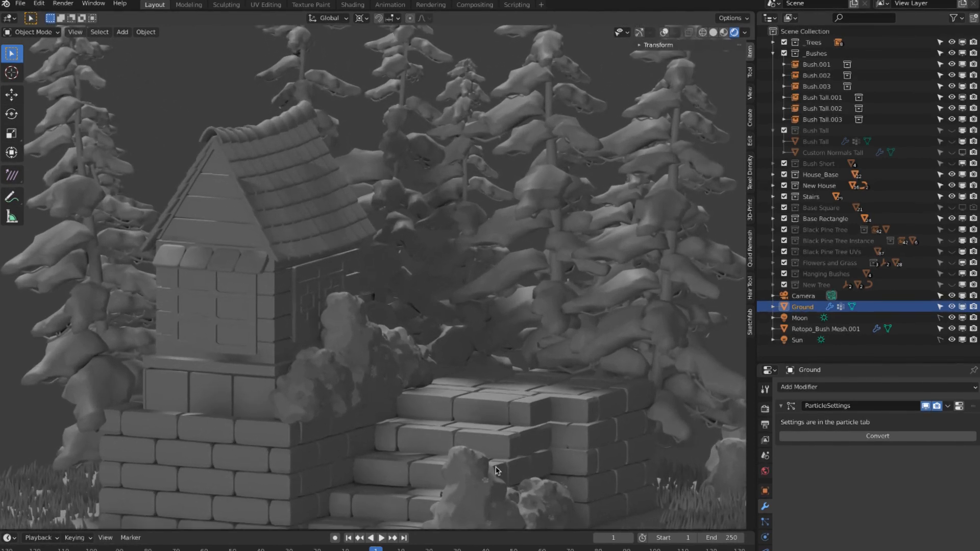